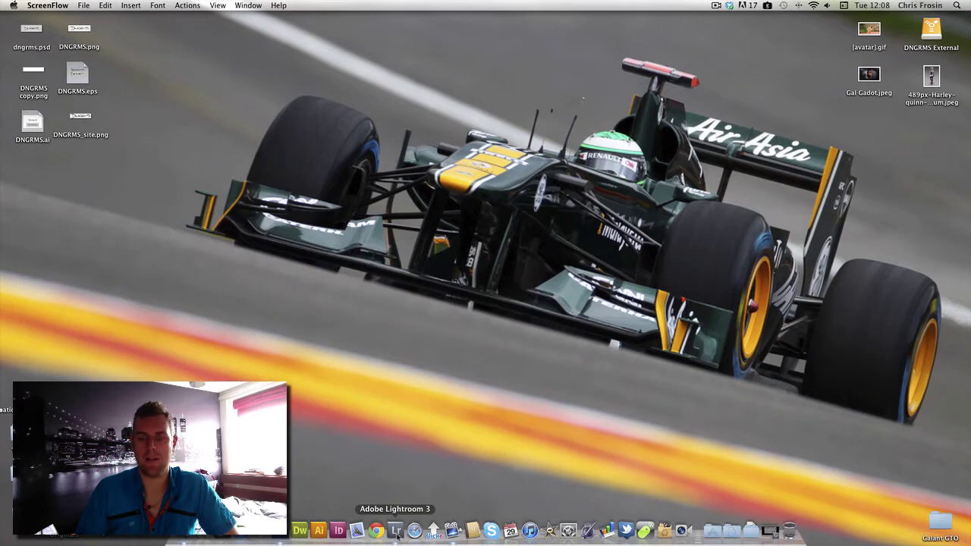
Step: Launch Lightroom 3 and expand the first five-photo stack of night shots in the Library grid
click(395, 531)
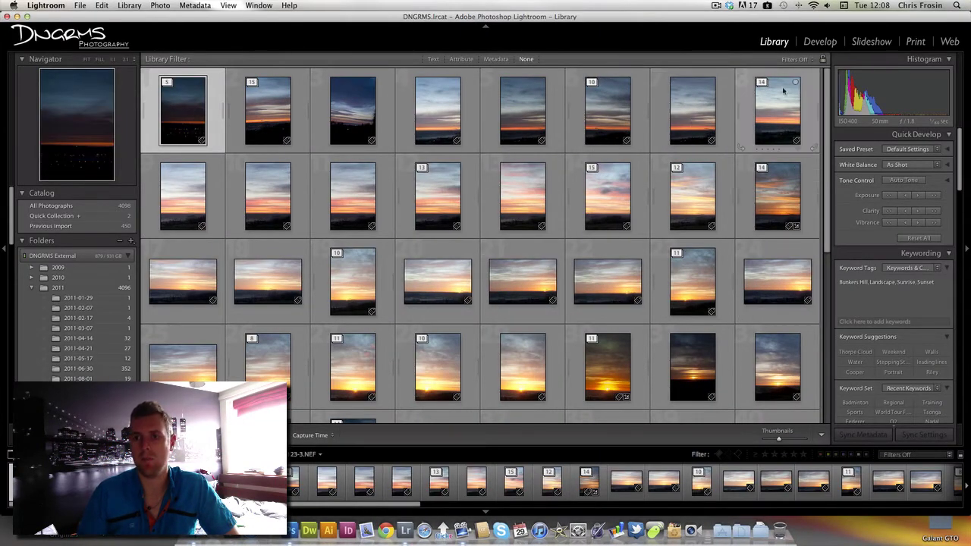
scroll(823, 88, down, 10)
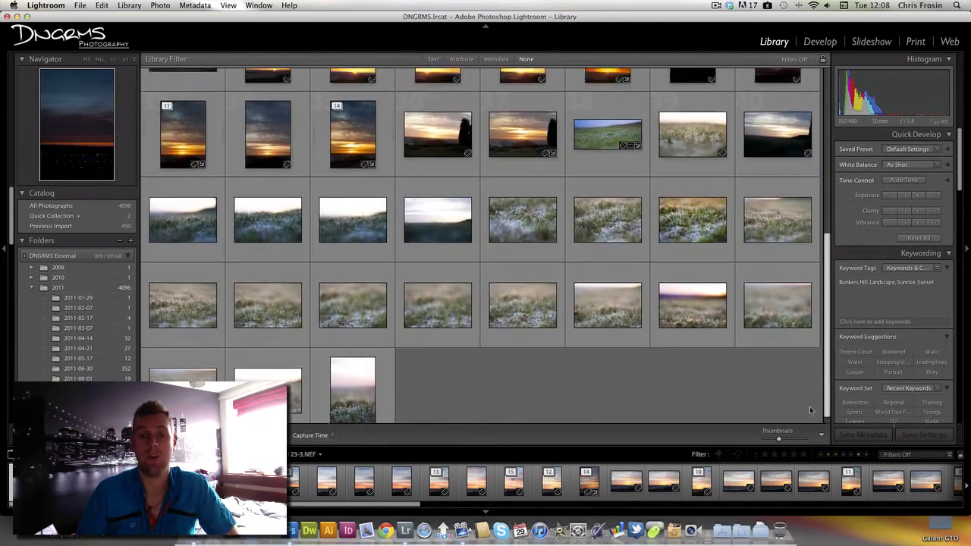
scroll(819, 258, up, 3)
scroll(721, 281, down, 5)
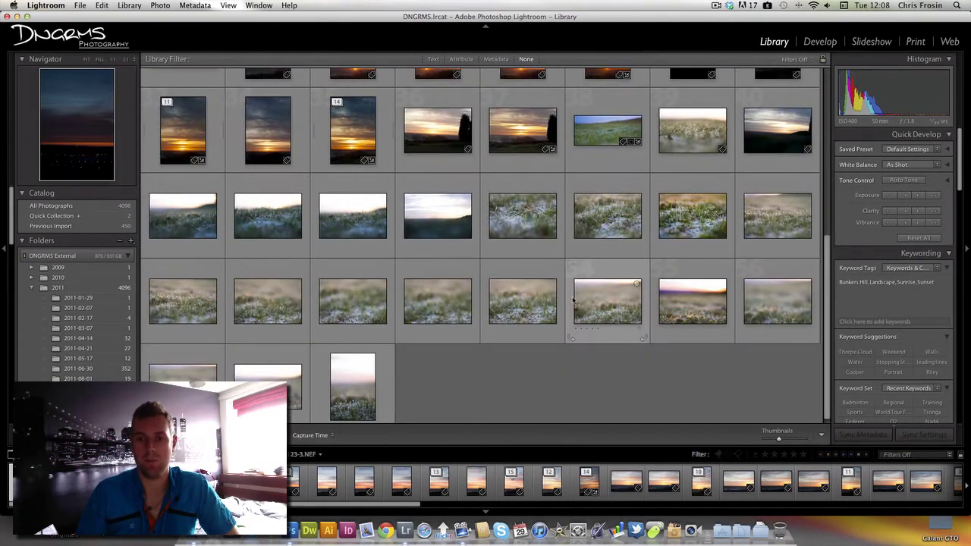
scroll(828, 305, up, 5)
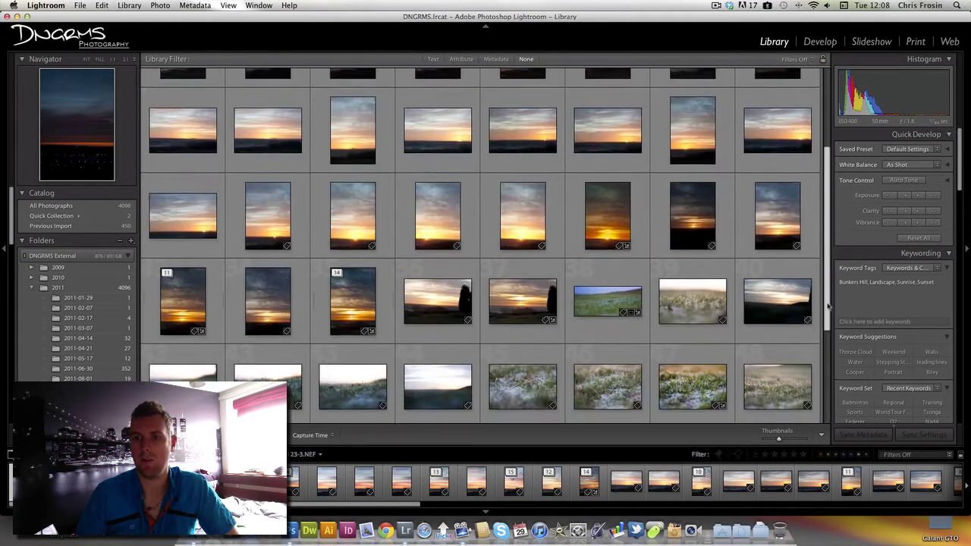
scroll(828, 305, up, 5)
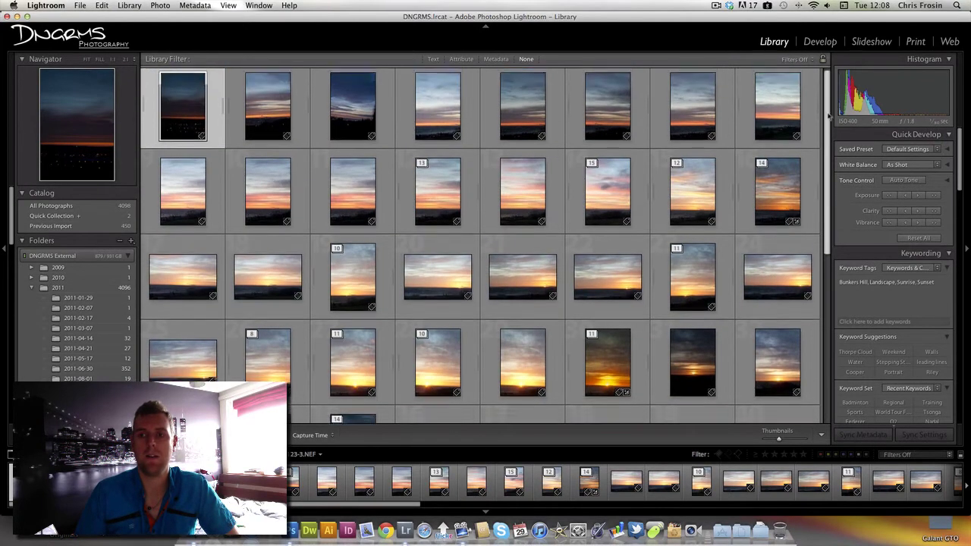
scroll(829, 115, up, 1)
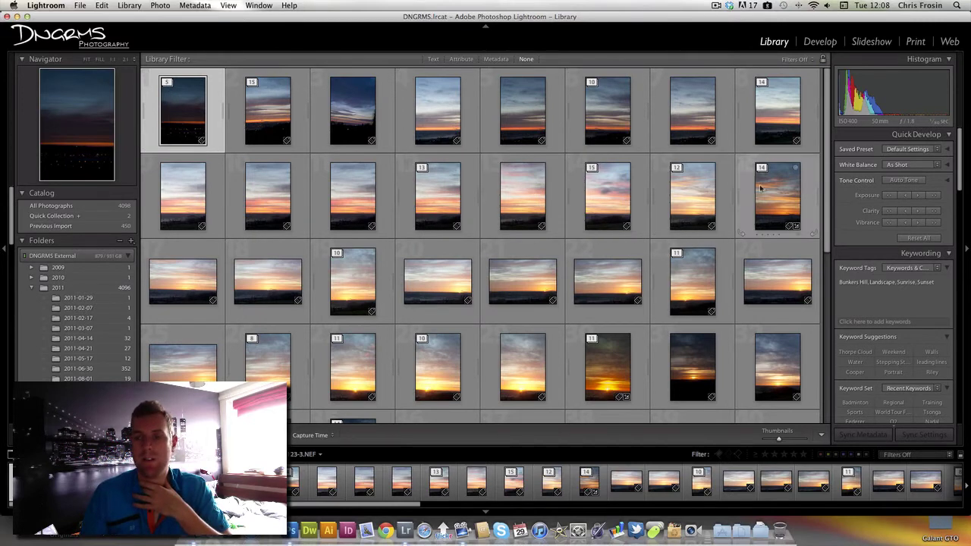
mouse_move(827, 93)
mouse_down()
mouse_move(827, 129)
mouse_move(827, 77)
mouse_up()
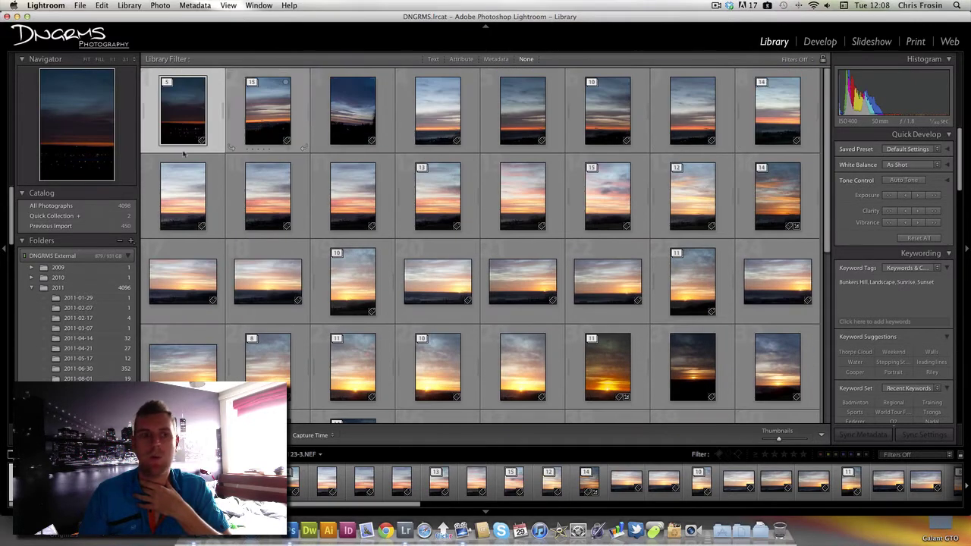
click(167, 85)
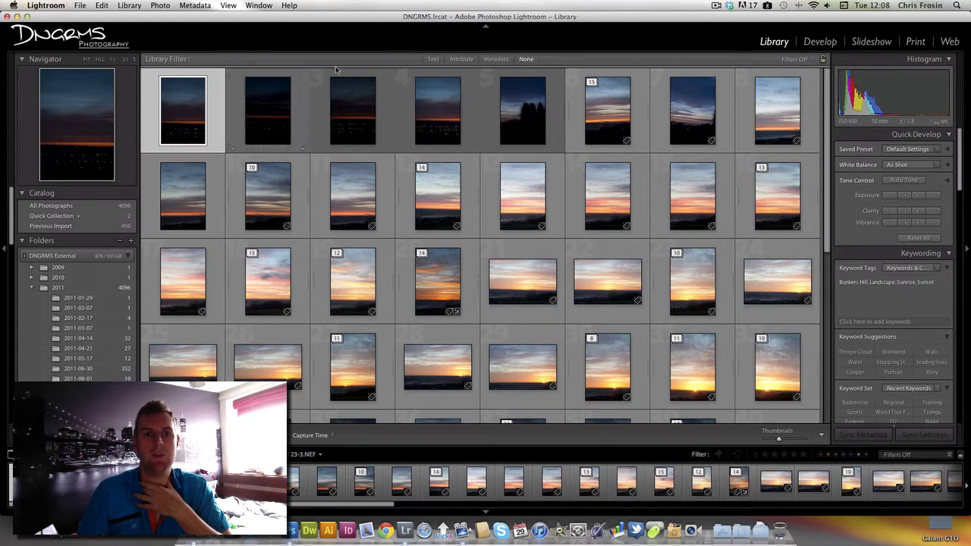
Step: Open the first night shot in Loupe view and step through the dusk frames, including 23-12.NEF and 23-17.NEF
double_click(183, 119)
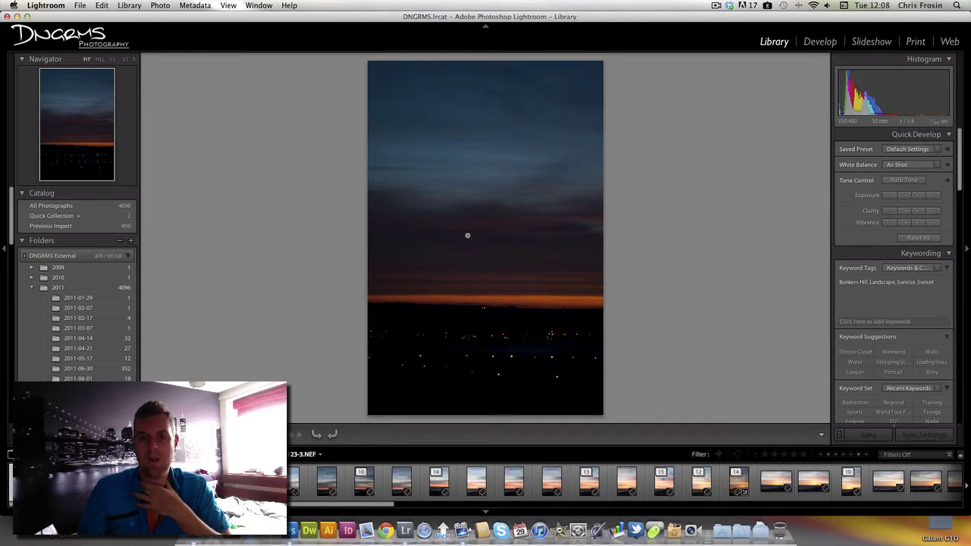
key(Right)
key(Right)
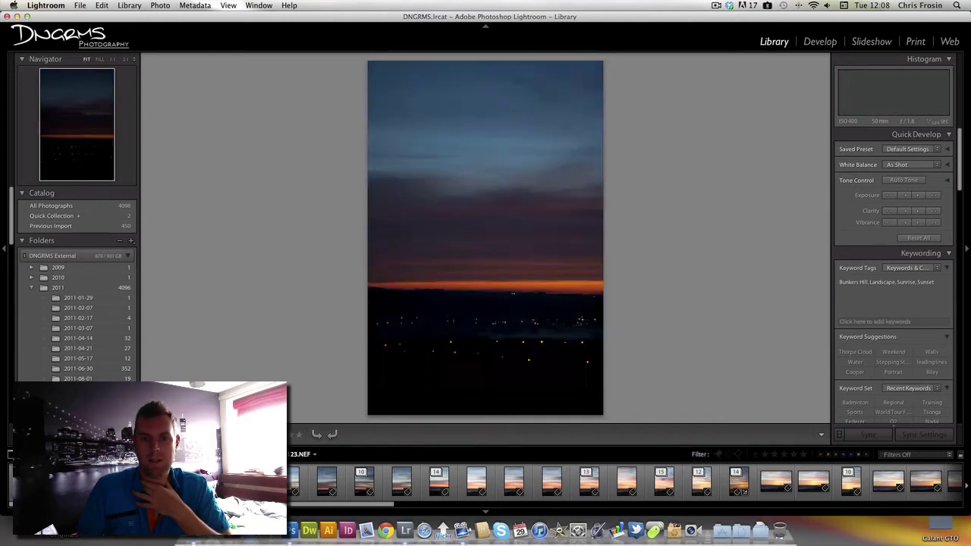
key(Left)
key(Left)
key(Left)
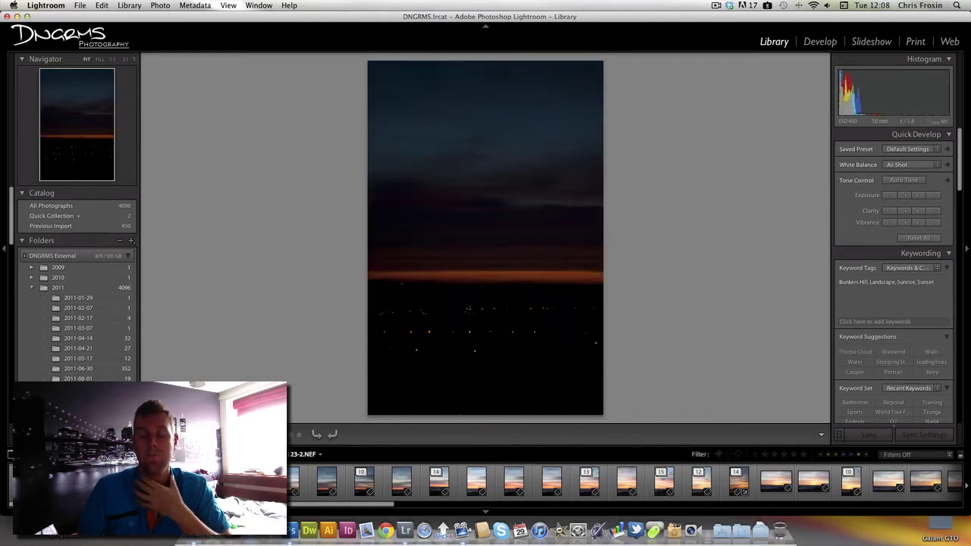
key(Right)
key(Right)
key(Right)
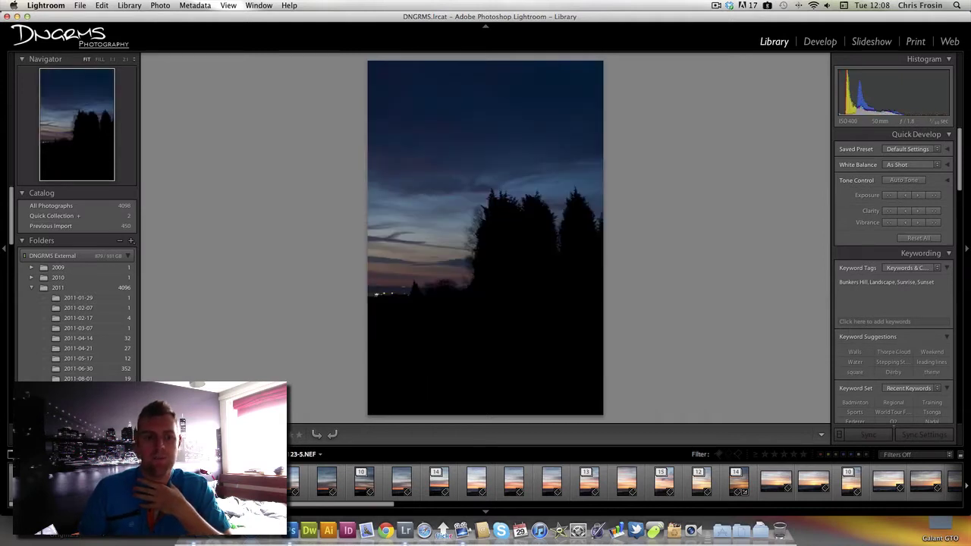
key(Right)
key(Right)
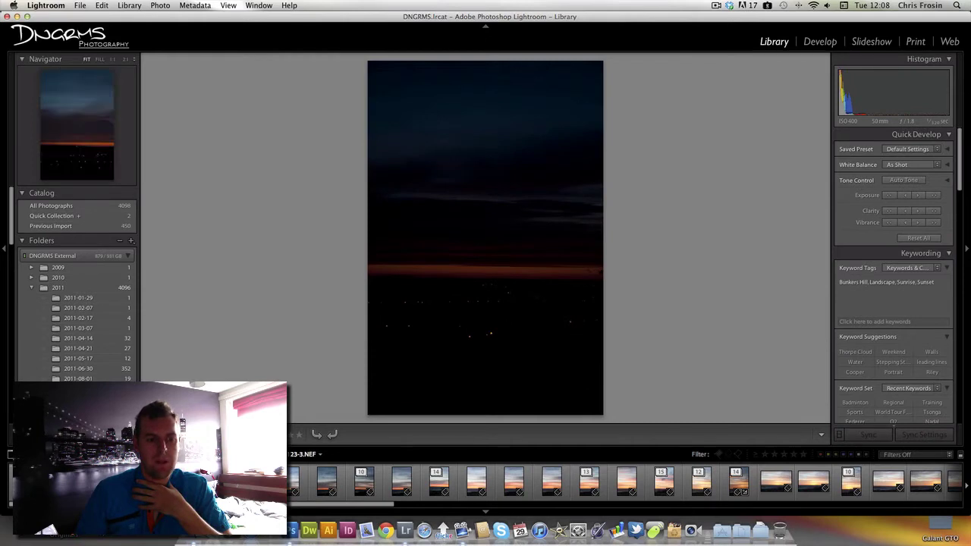
scroll(622, 482, up, 3)
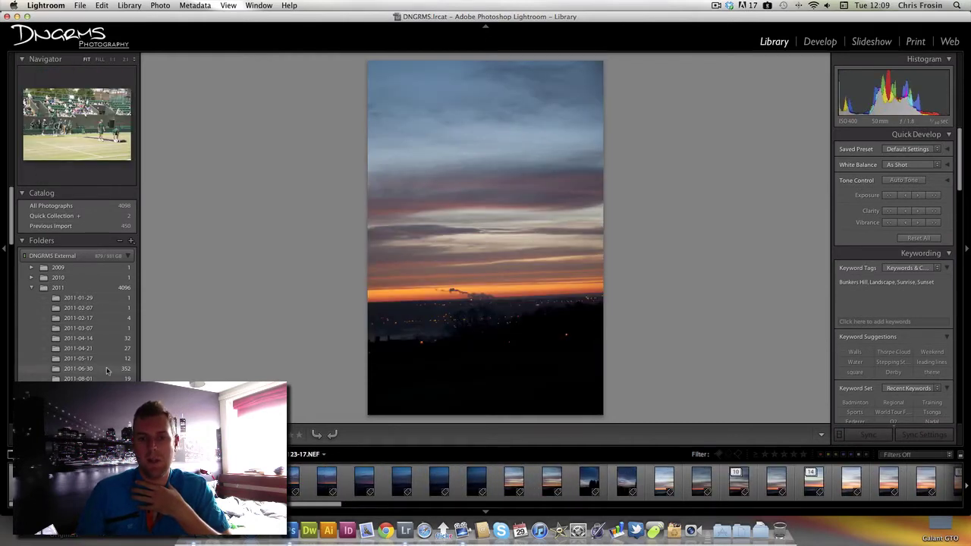
key(Right)
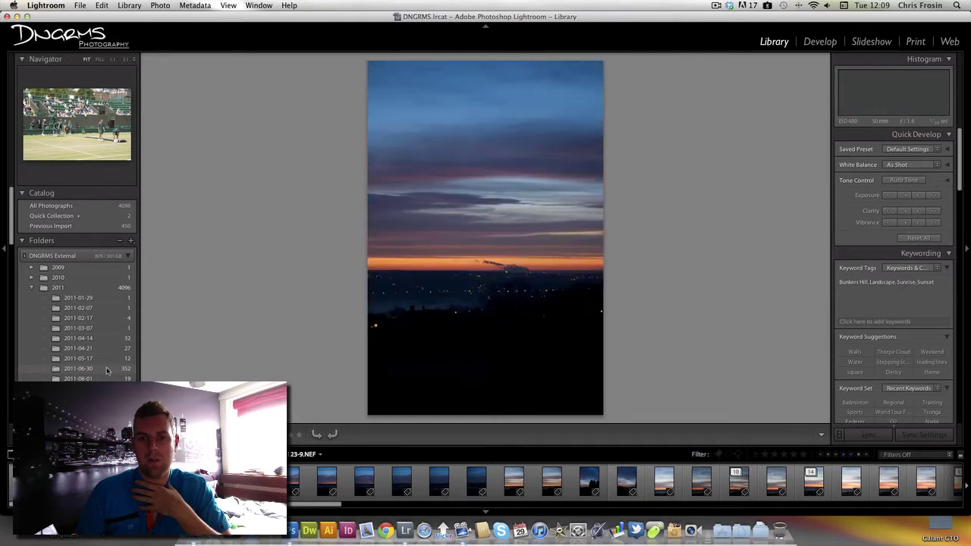
key(Right)
key(Right)
key(Right)
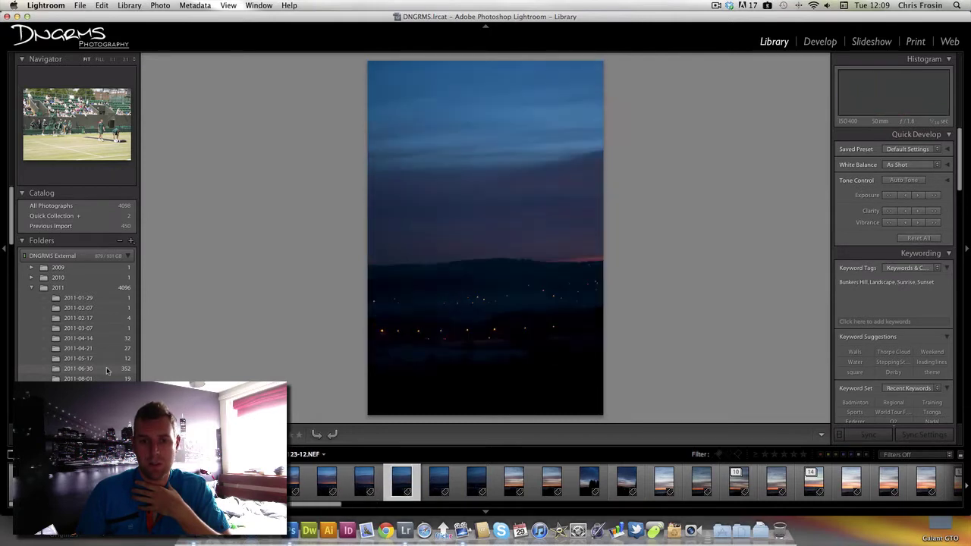
key(Left)
key(Left)
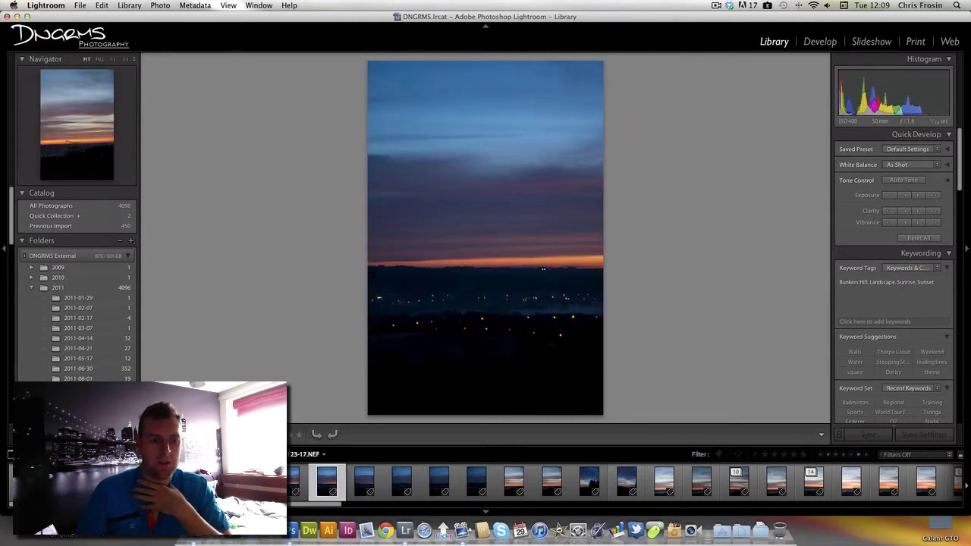
key(Right)
Step: Return to the grid, expand the eleven-frame dusk stack and open its first frame in Loupe view
key(g)
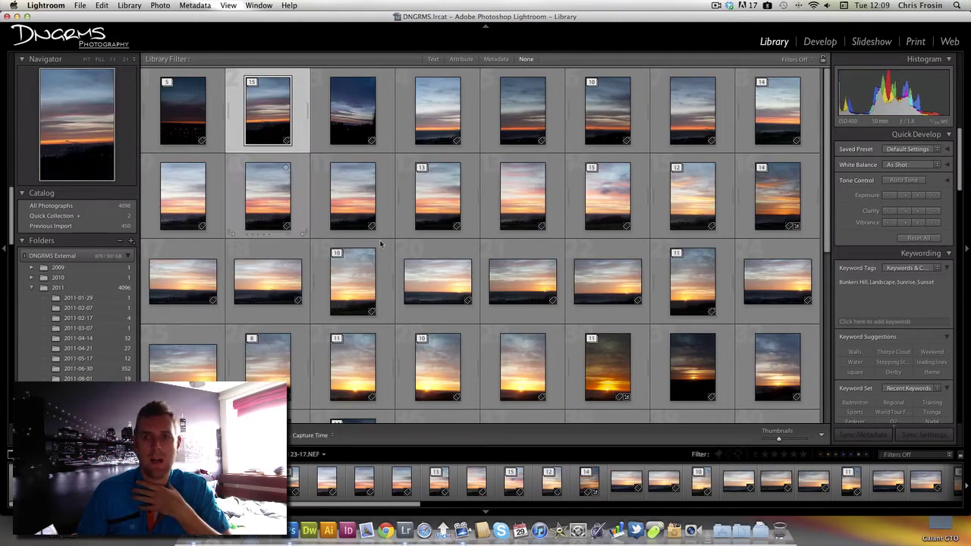
scroll(825, 91, down, 4)
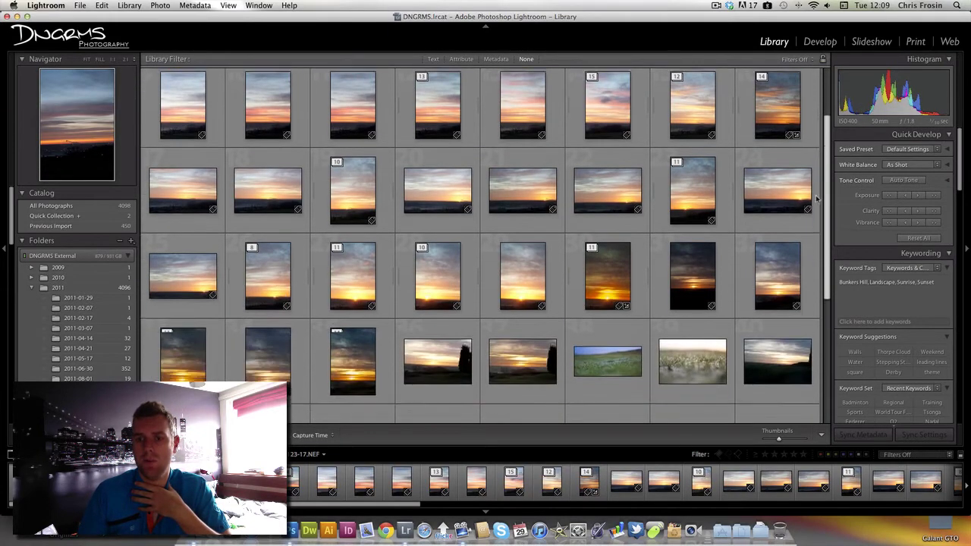
scroll(813, 258, up, 2)
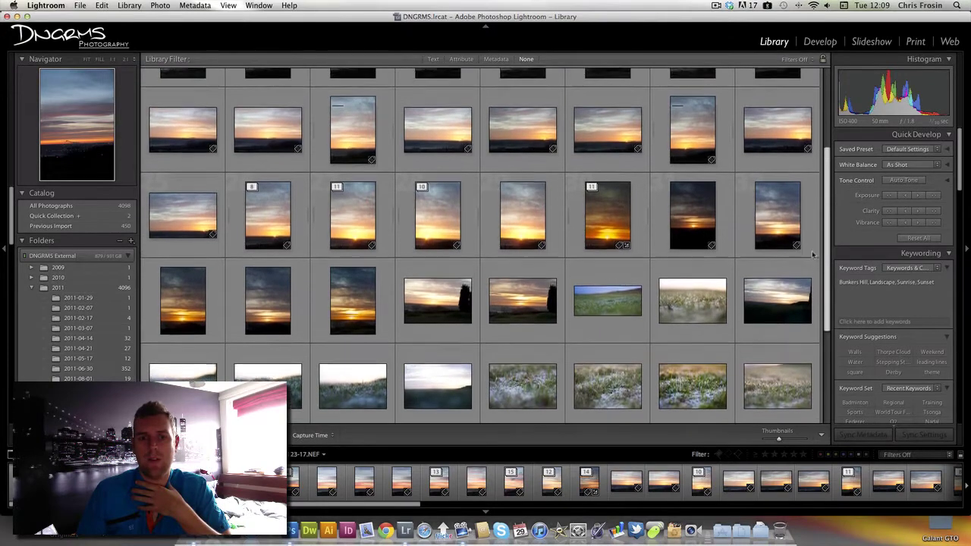
scroll(815, 237, down, 1)
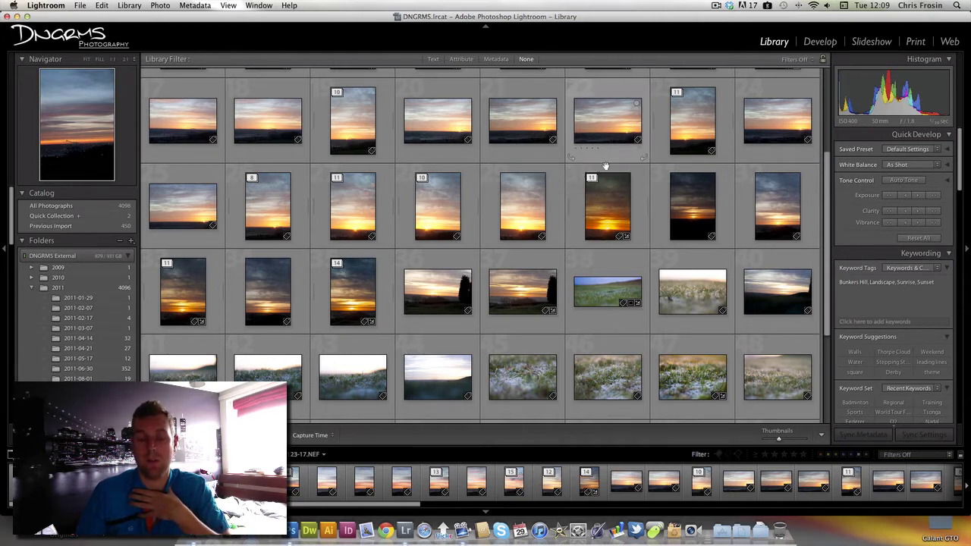
click(578, 236)
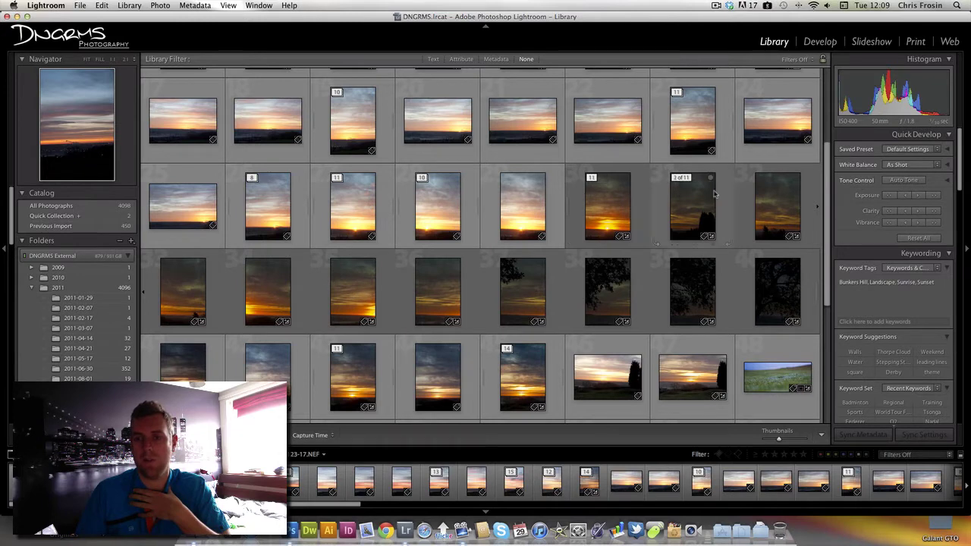
scroll(721, 227, up, 2)
click(605, 263)
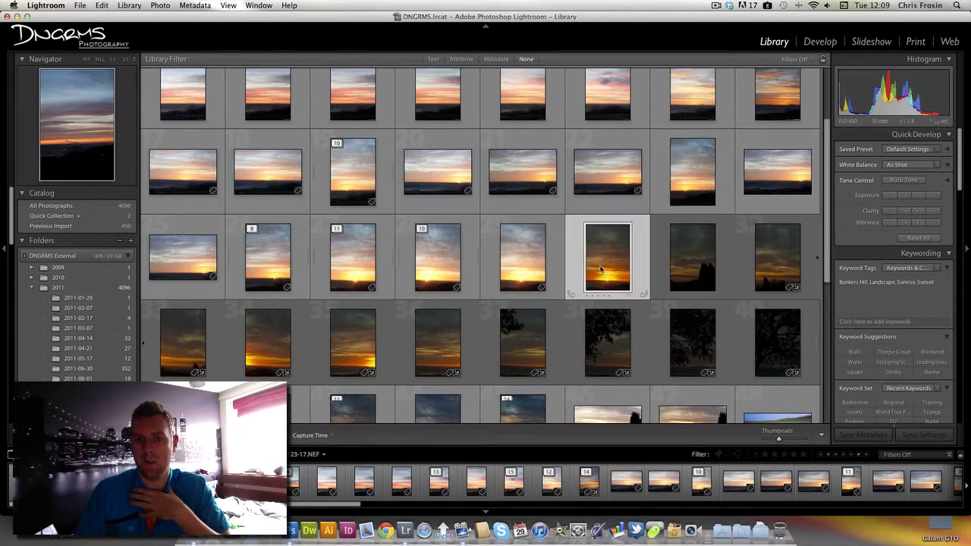
double_click(607, 263)
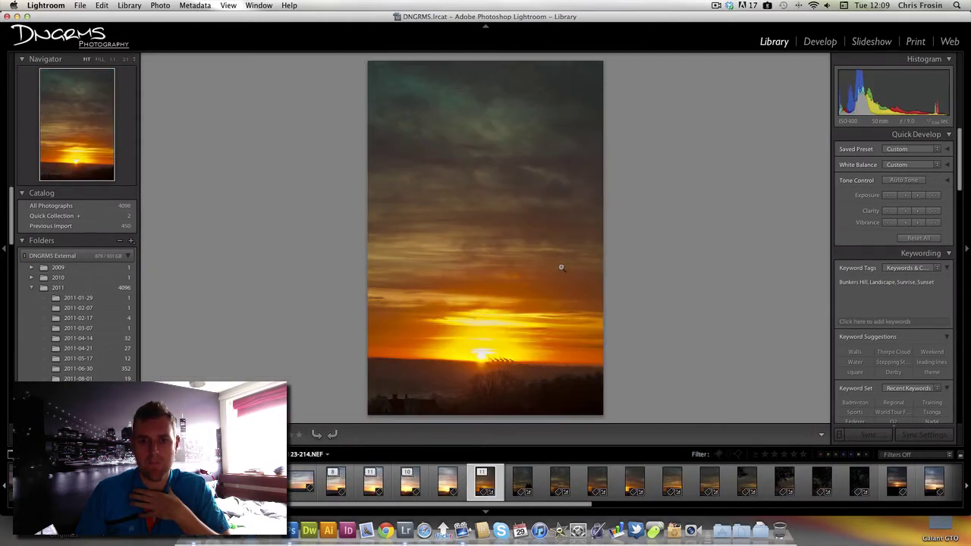
Step: Show the tree-silhouette frame with its info overlay reading 1/100 sec, f/9.0, ISO 400
click(521, 487)
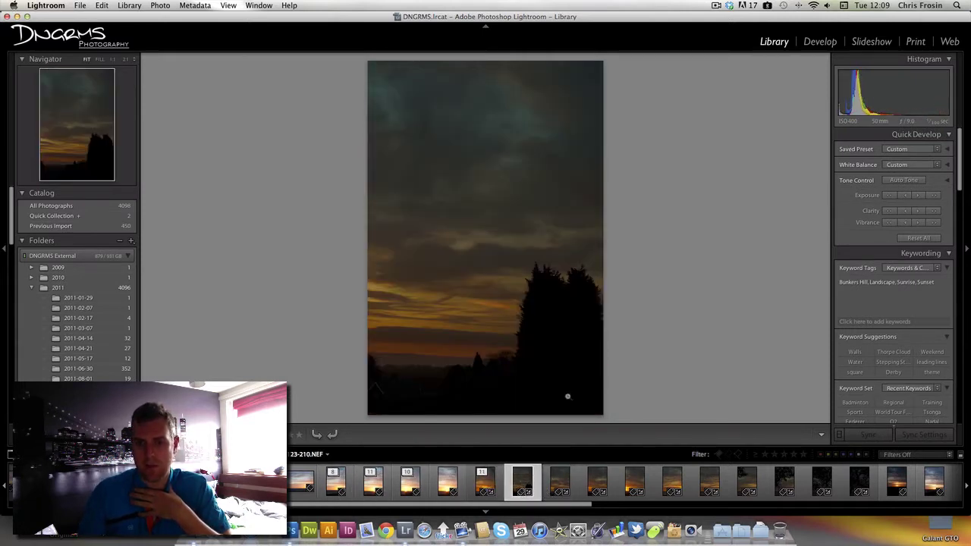
key(Right)
key(Right)
key(Right)
key(Right)
key(Right)
key(Right)
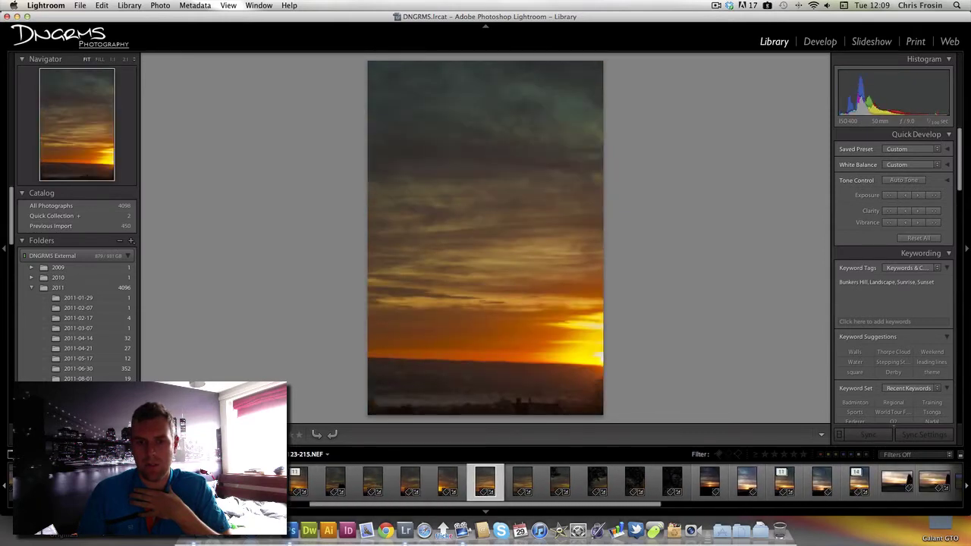
key(Left)
key(Left)
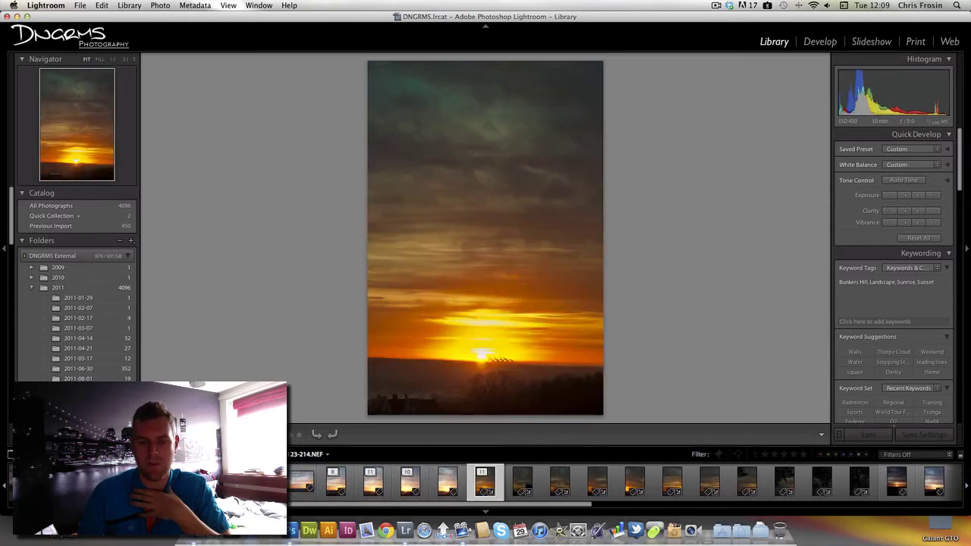
key(Right)
key(Left)
key(Left)
key(Left)
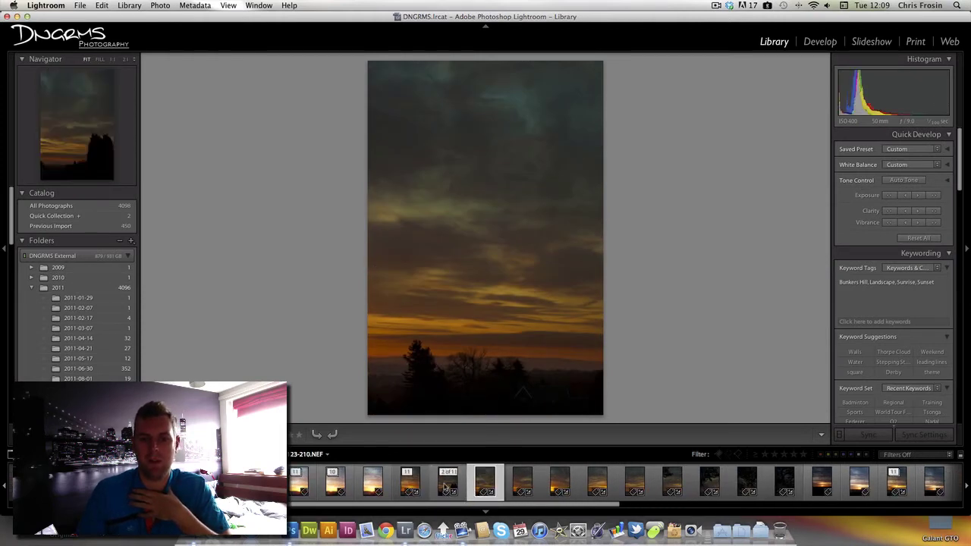
click(448, 485)
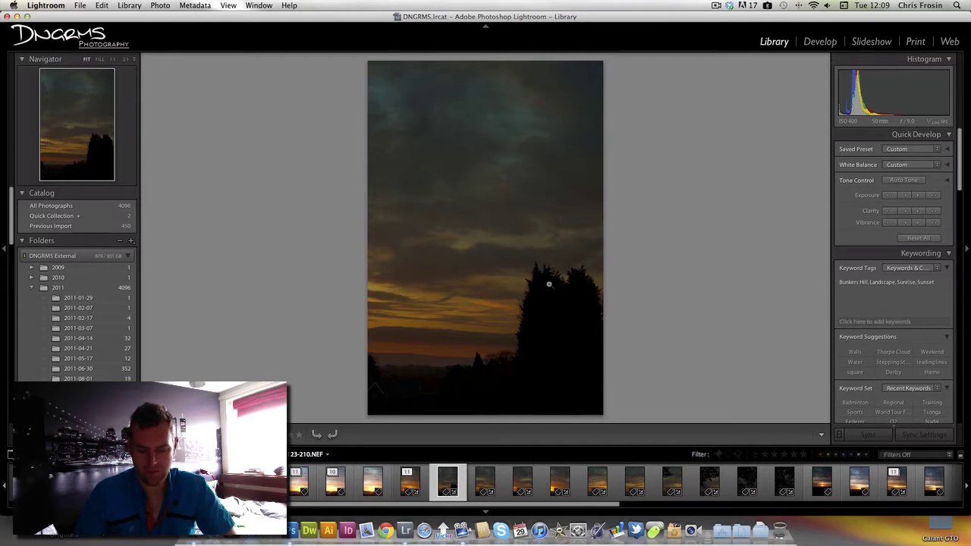
key(i)
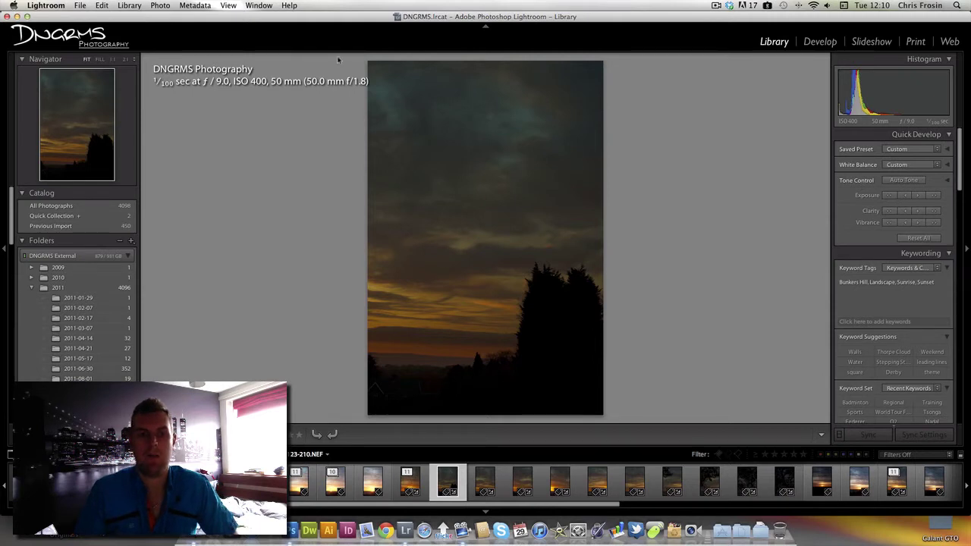
Step: Browse the filmstrip frames, then bring the bright sunset photo into the Develop module
click(410, 486)
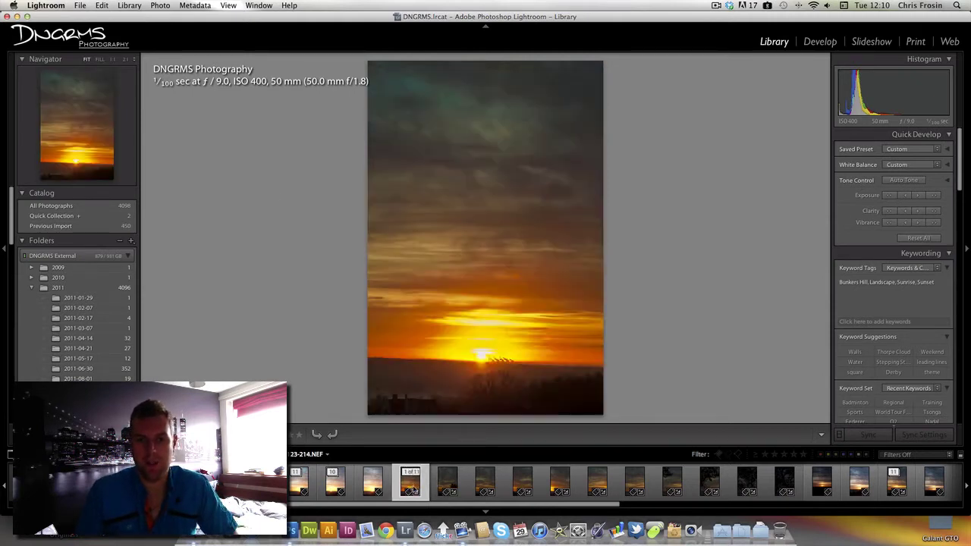
click(447, 484)
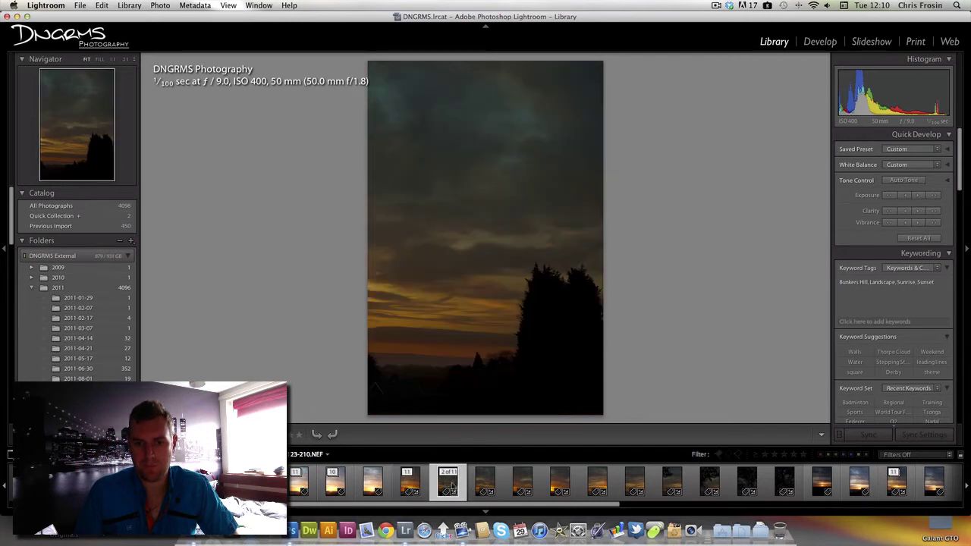
click(485, 484)
click(523, 484)
click(553, 484)
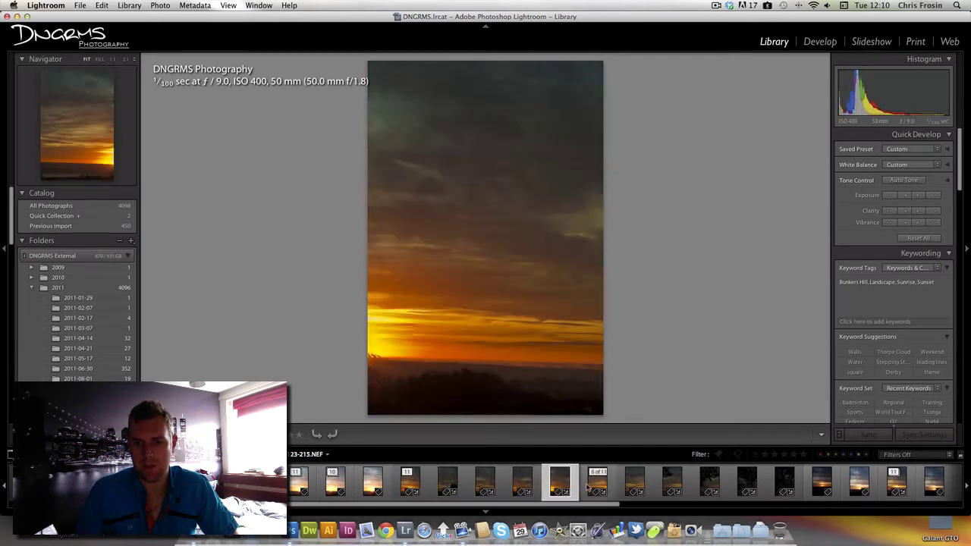
click(597, 484)
click(642, 489)
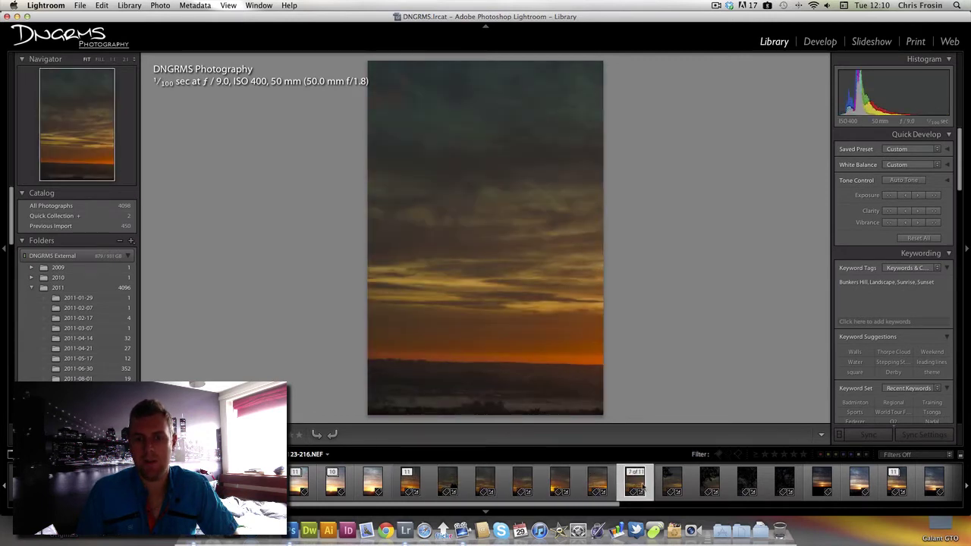
click(410, 487)
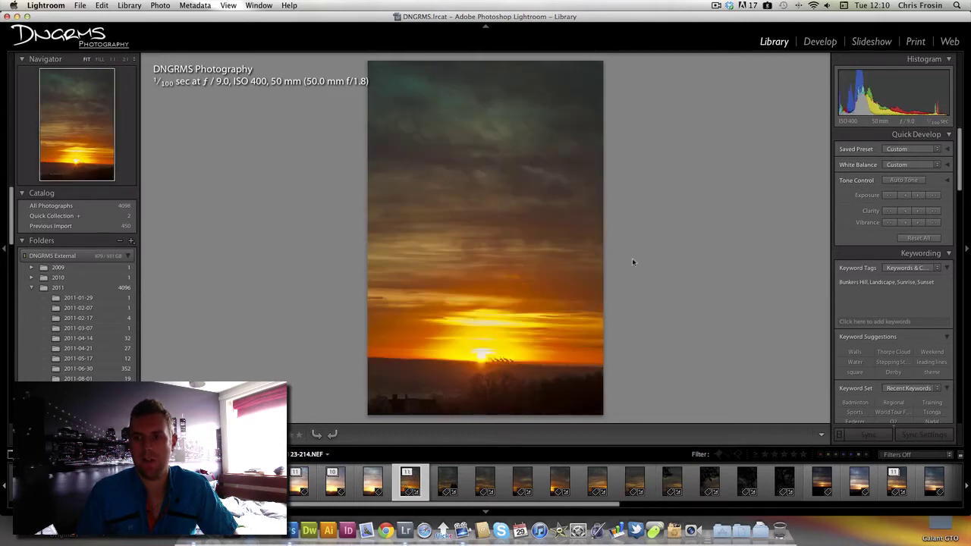
click(822, 42)
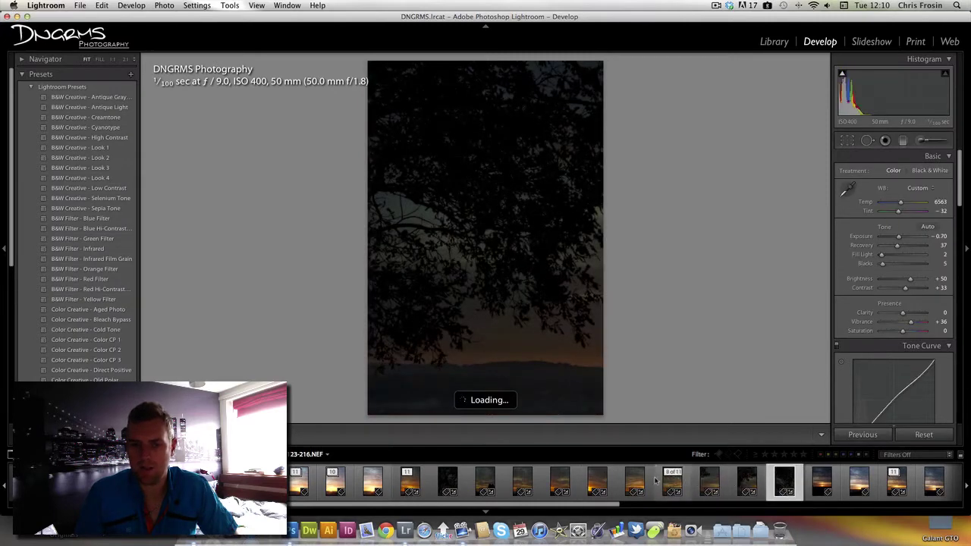
Step: Preview Exposure at 0.00, restore it to -0.70, and raise Contrast to +35
click(410, 486)
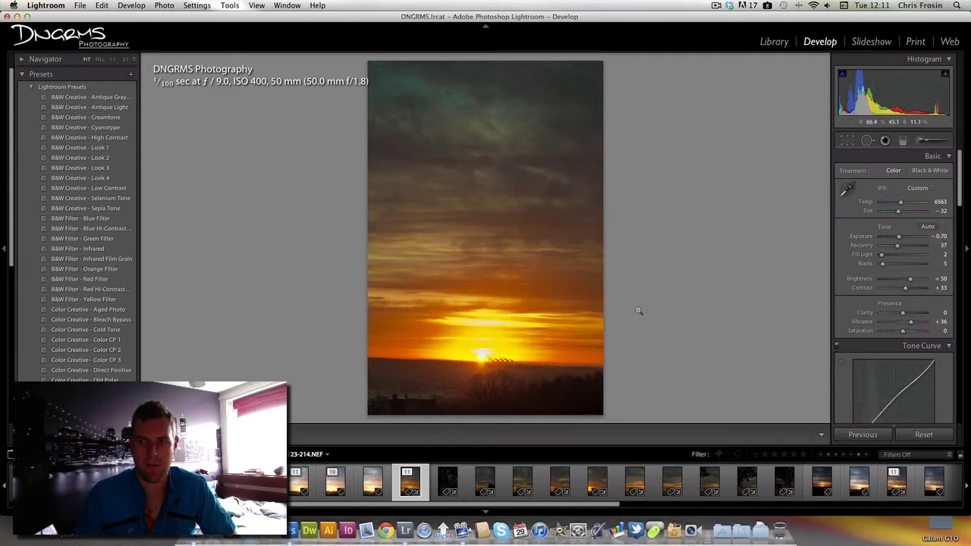
drag(899, 238, 903, 238)
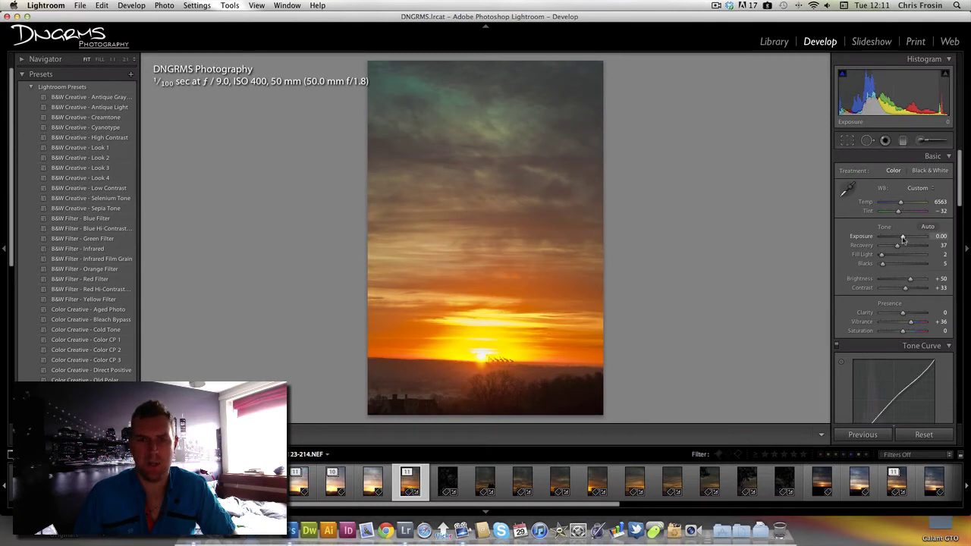
drag(902, 239, 900, 240)
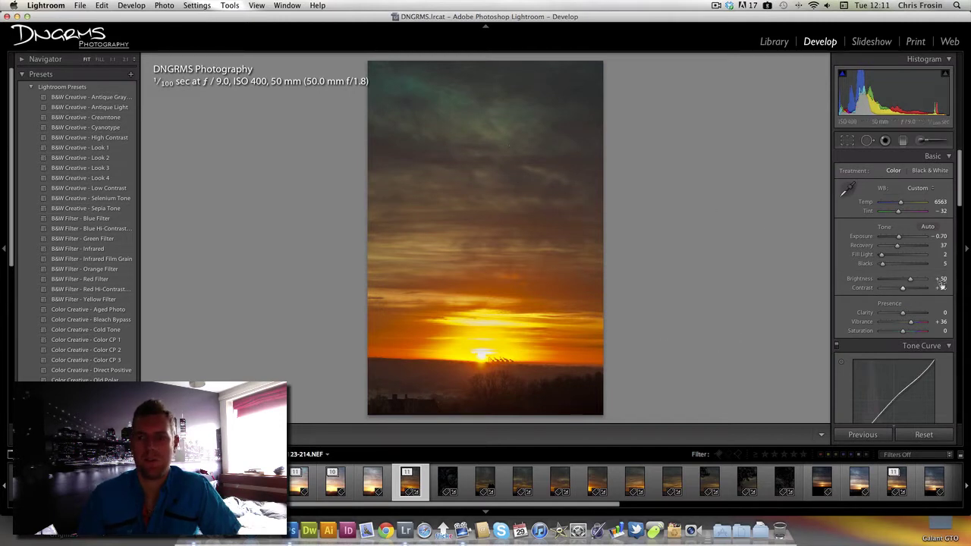
drag(905, 291, 907, 291)
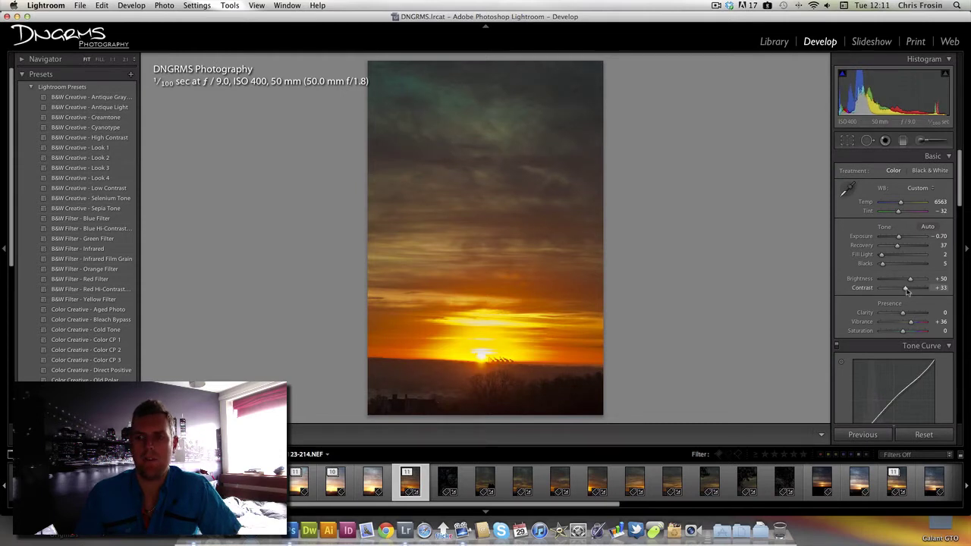
drag(905, 292, 907, 292)
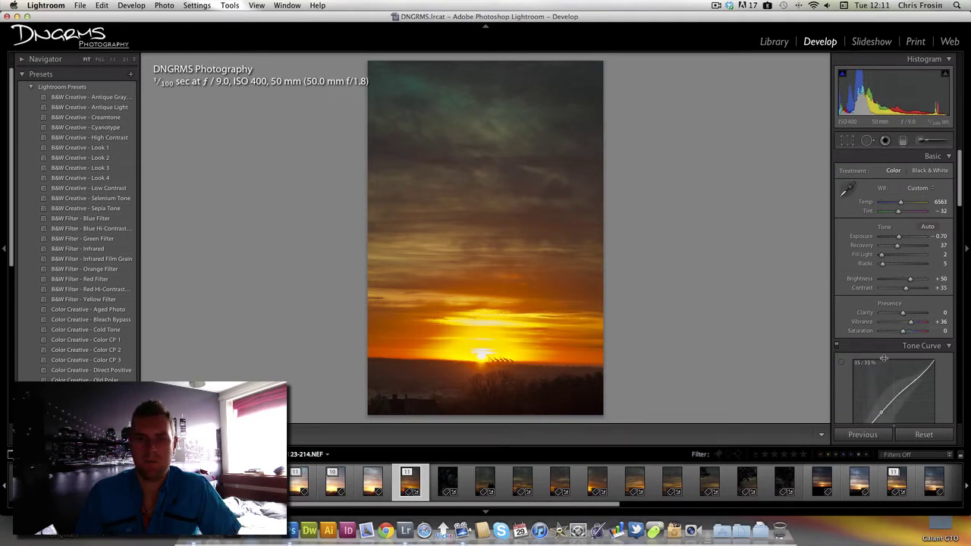
drag(958, 199, 963, 245)
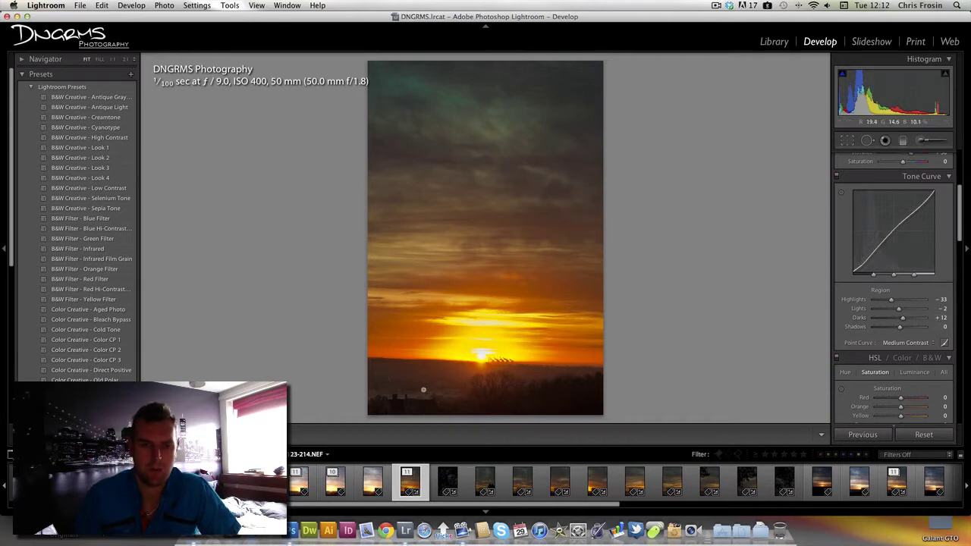
click(468, 387)
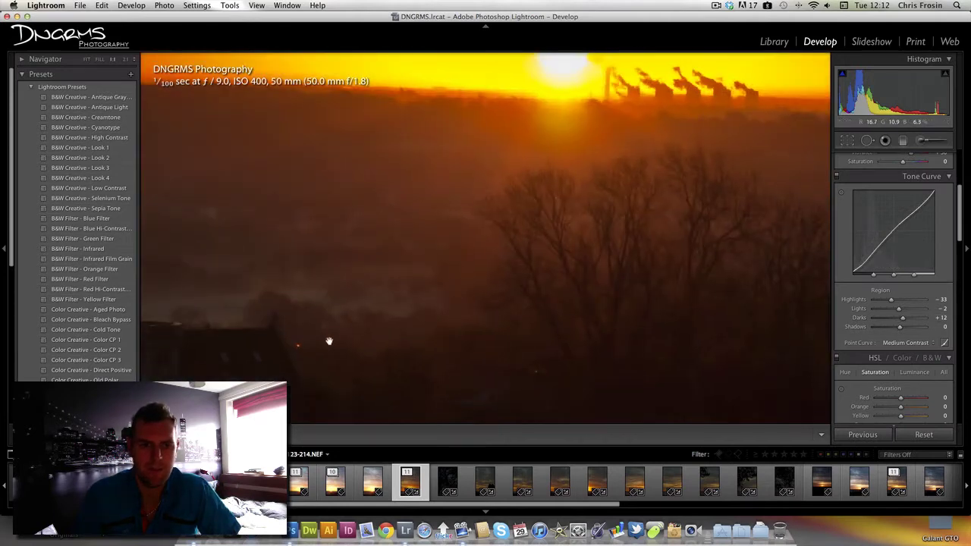
drag(330, 340, 442, 308)
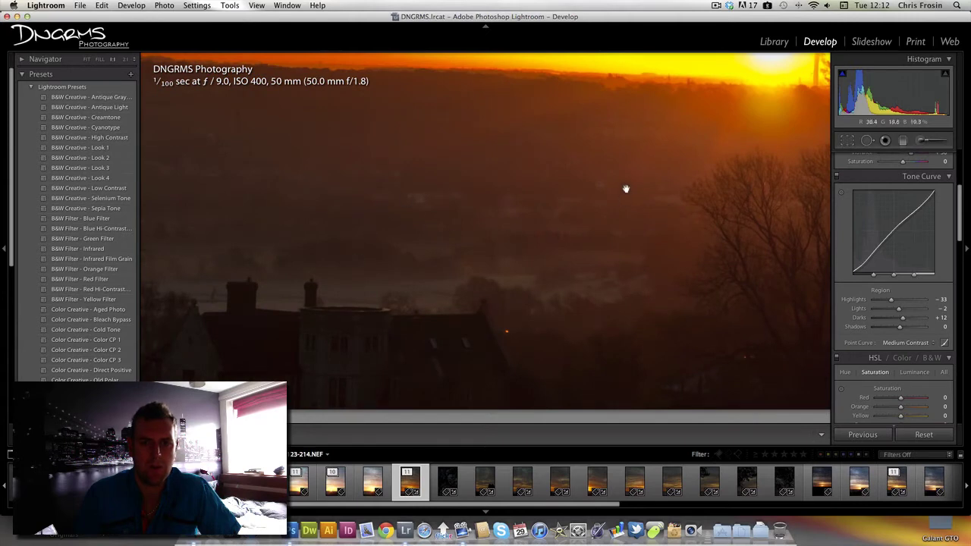
click(533, 244)
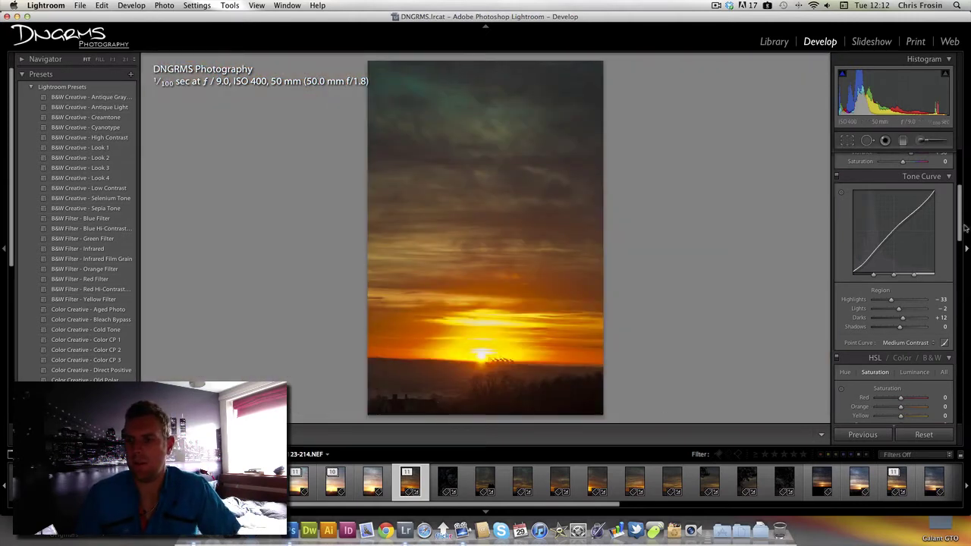
drag(961, 227, 961, 271)
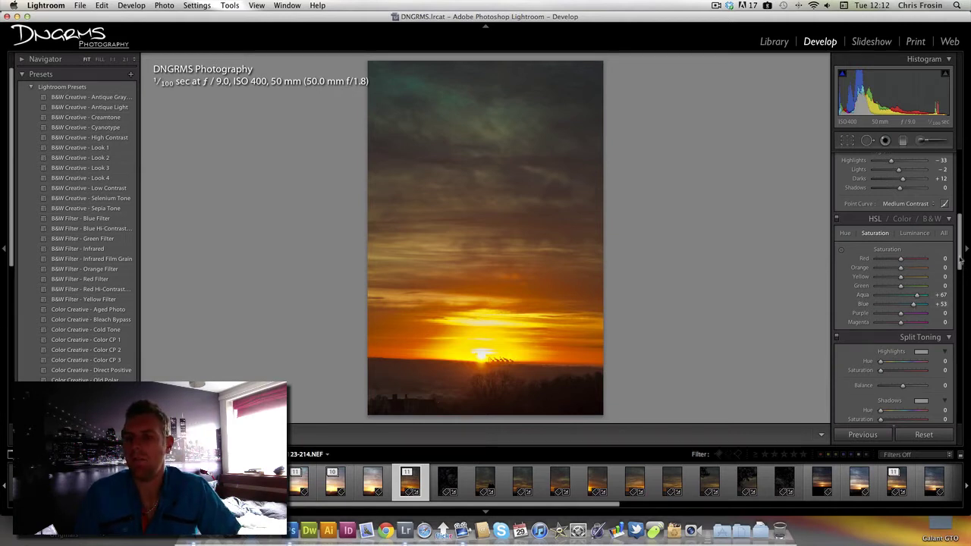
Step: Set the Detail panel's sharpening Masking to 78 while previewing the black-and-white mask
drag(959, 259, 960, 357)
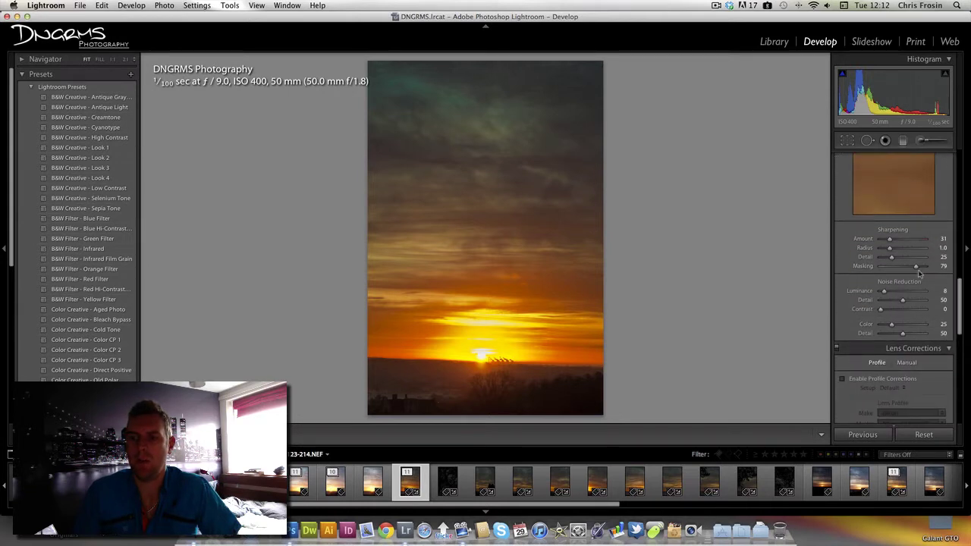
alt+click(916, 269)
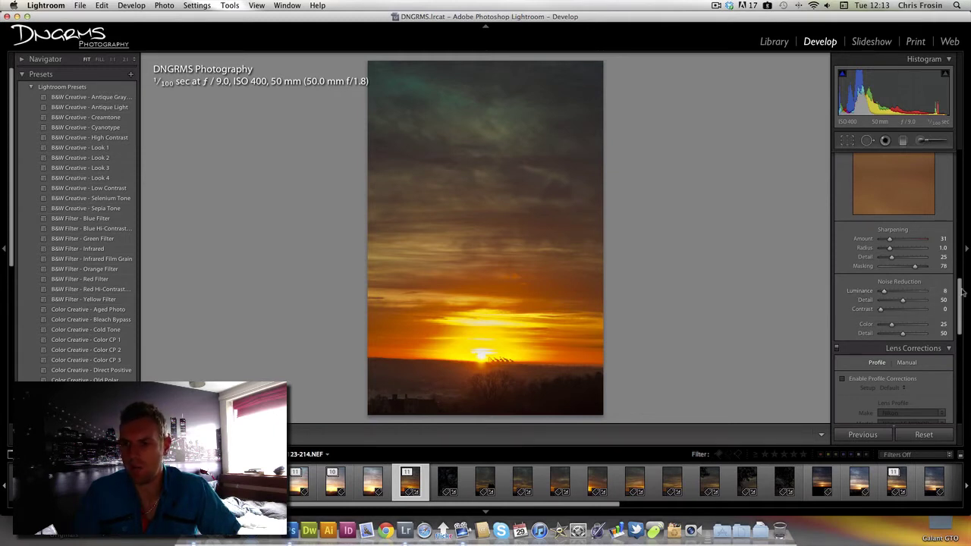
scroll(918, 285, up, 3)
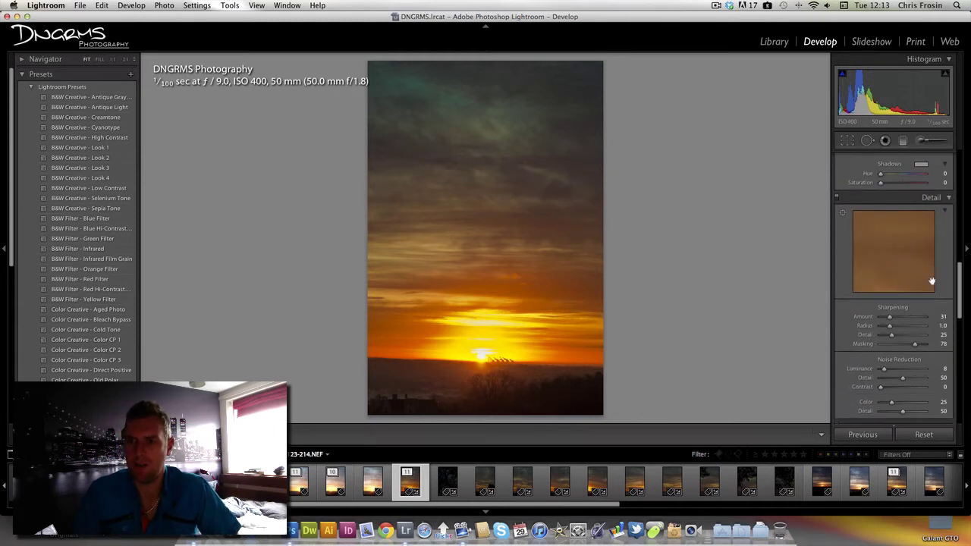
scroll(958, 281, up, 5)
scroll(961, 265, down, 12)
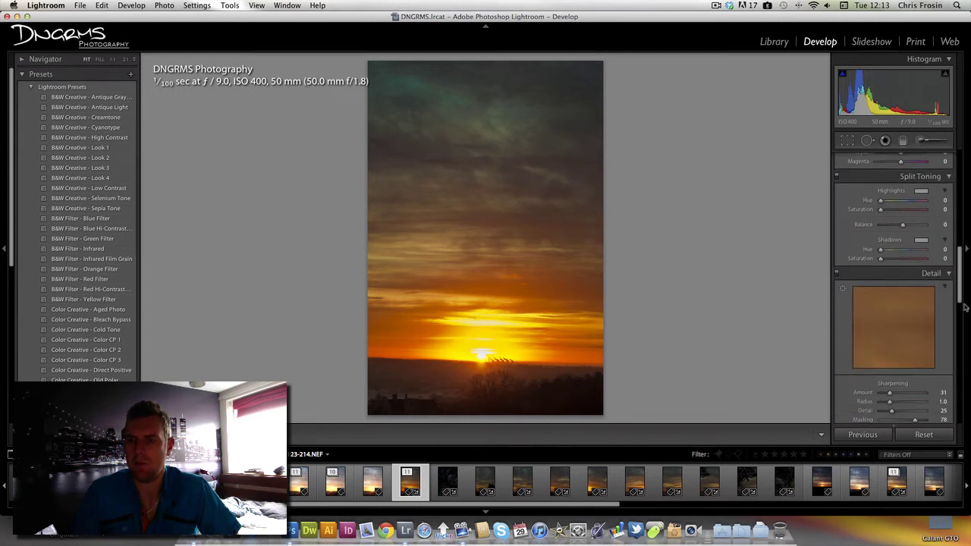
scroll(960, 368, down, 2)
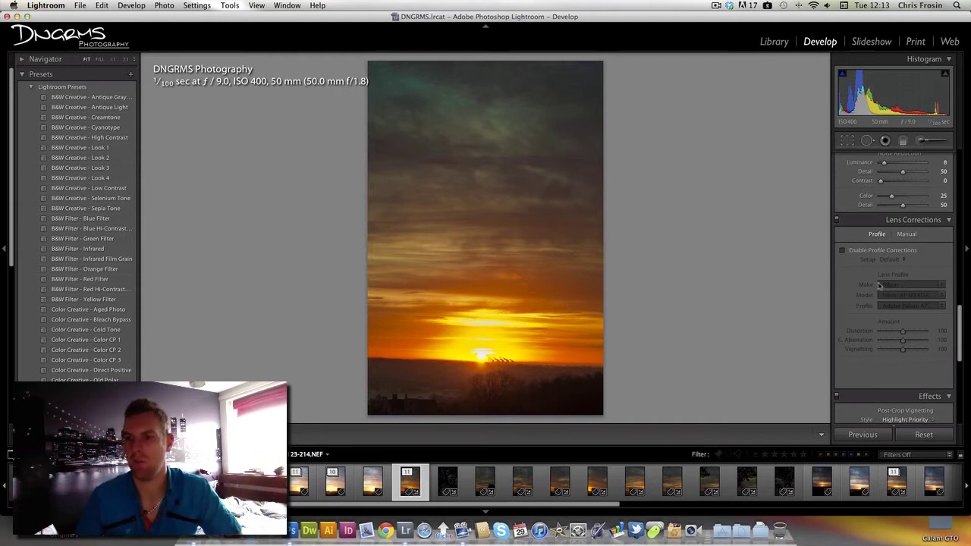
click(842, 252)
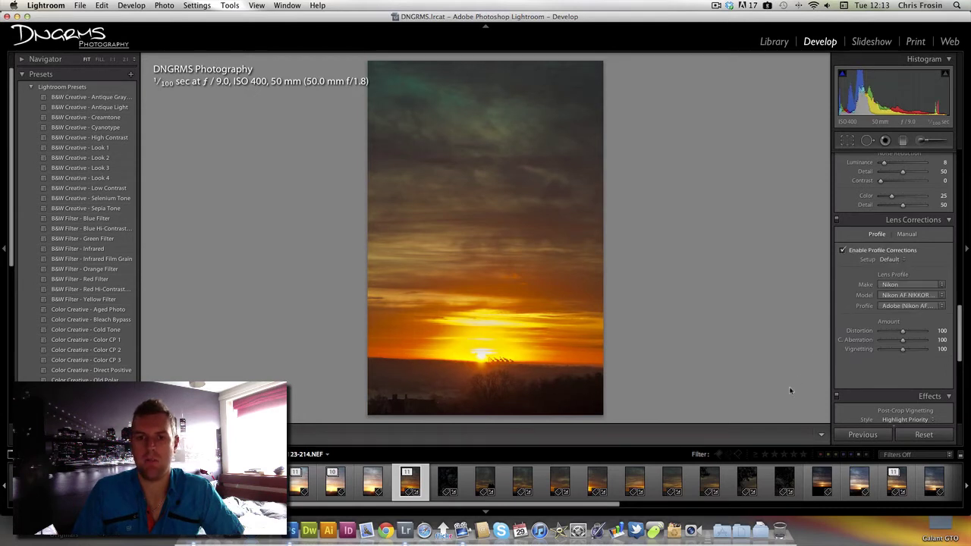
click(842, 253)
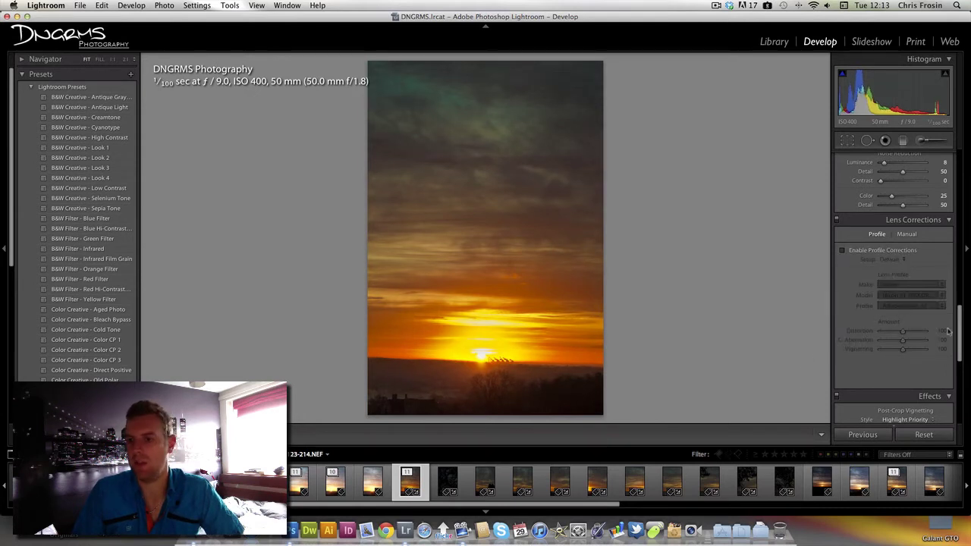
scroll(960, 337, down, 2)
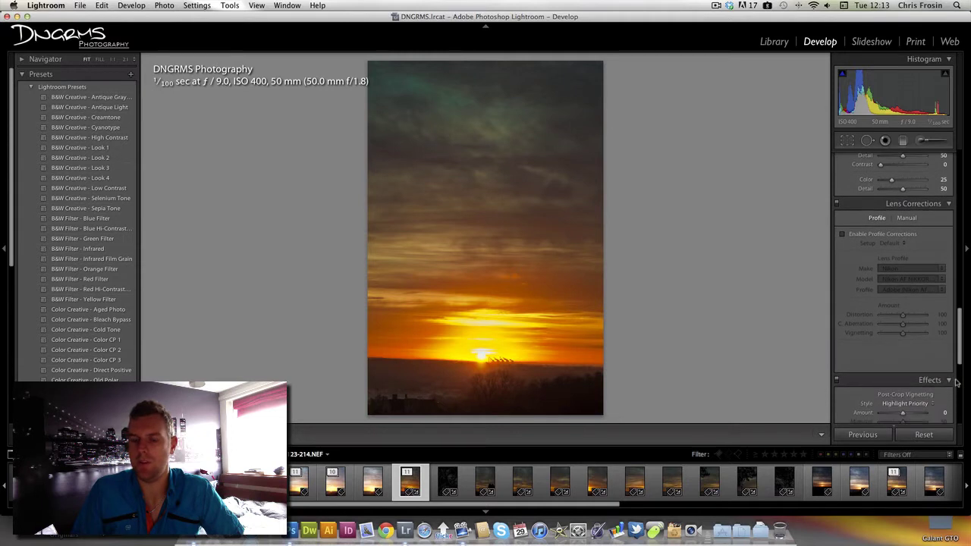
drag(958, 380, 960, 197)
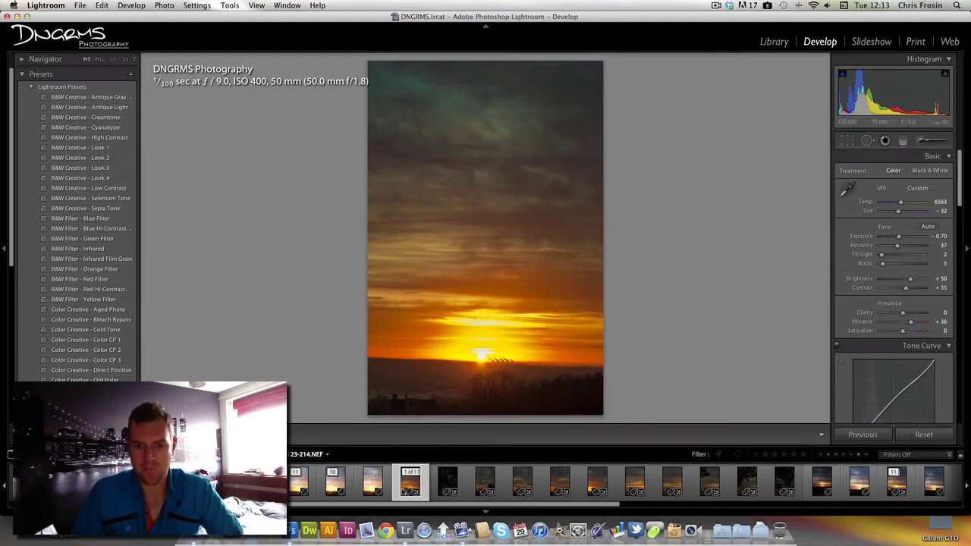
Step: Shift-select the sunset frames through the last one and Synchronize the checked develop settings to them
key(shift)
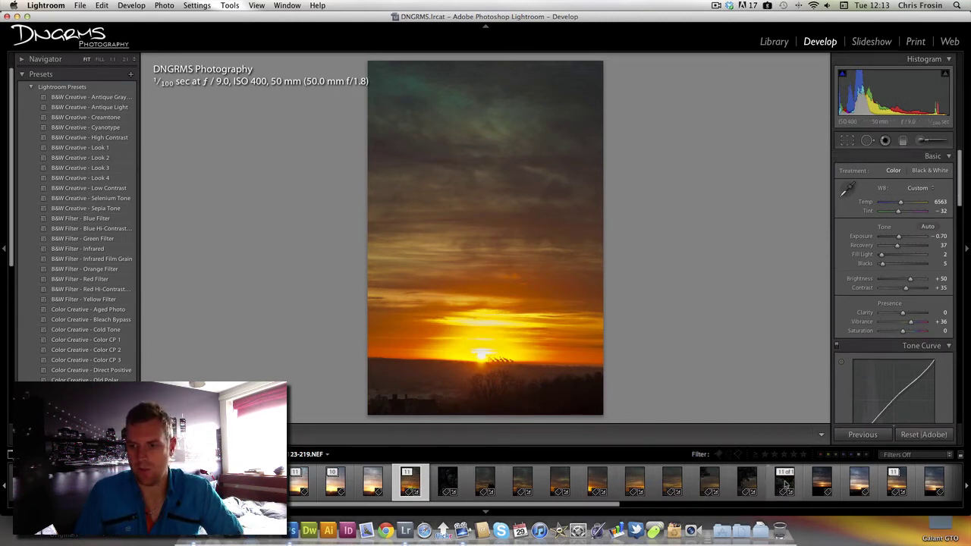
shift+click(786, 485)
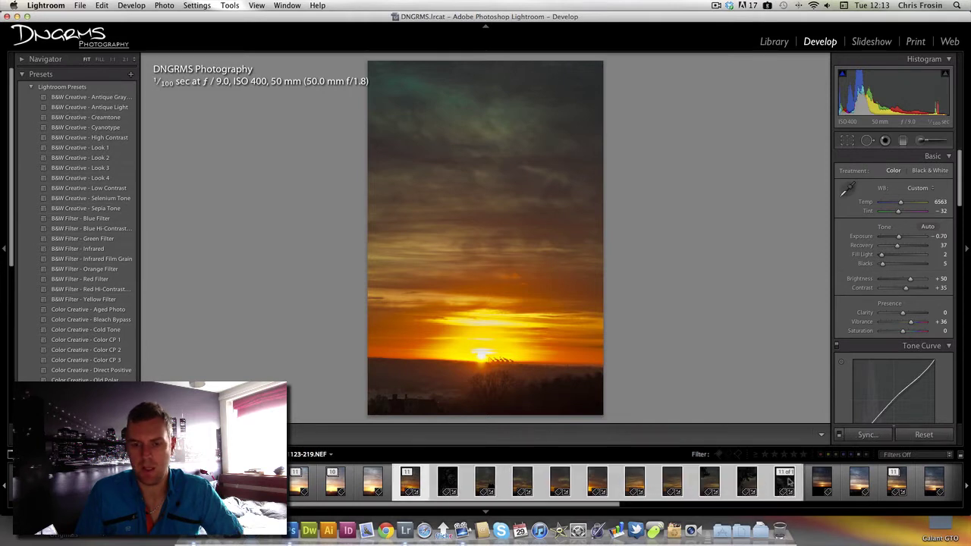
click(868, 435)
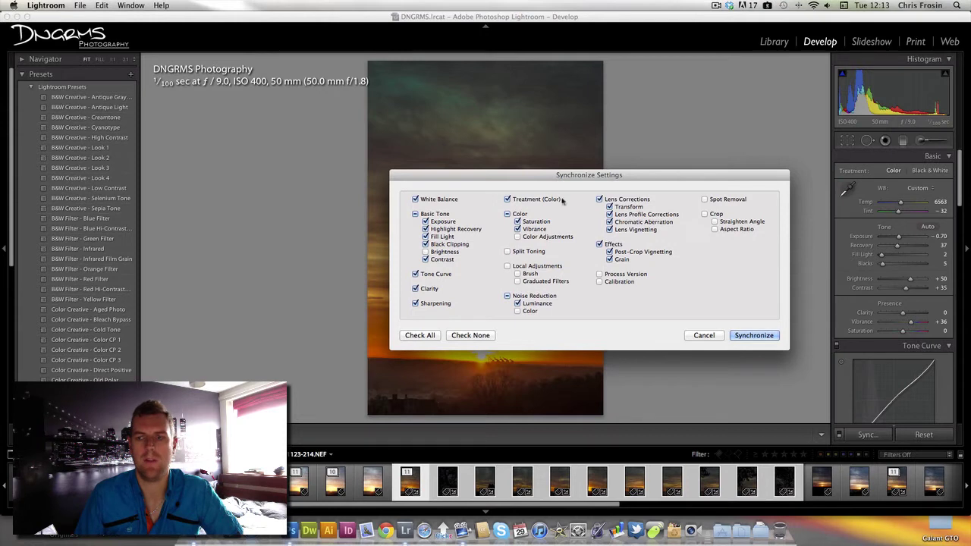
drag(566, 176, 589, 195)
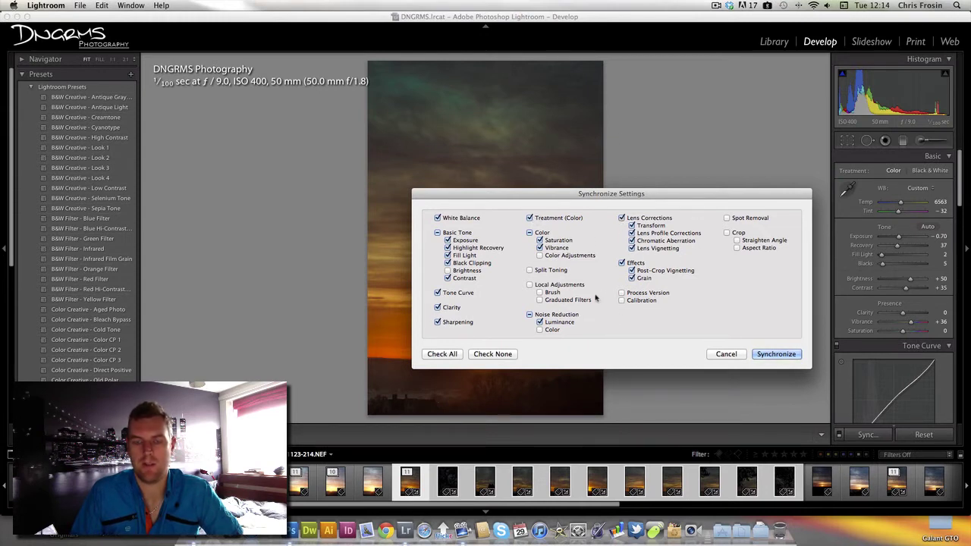
drag(622, 195, 598, 216)
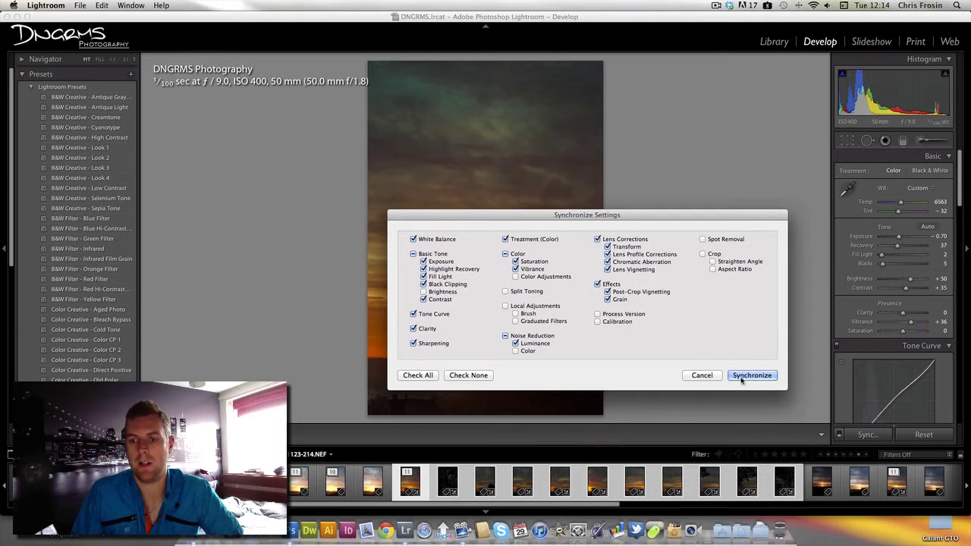
click(704, 380)
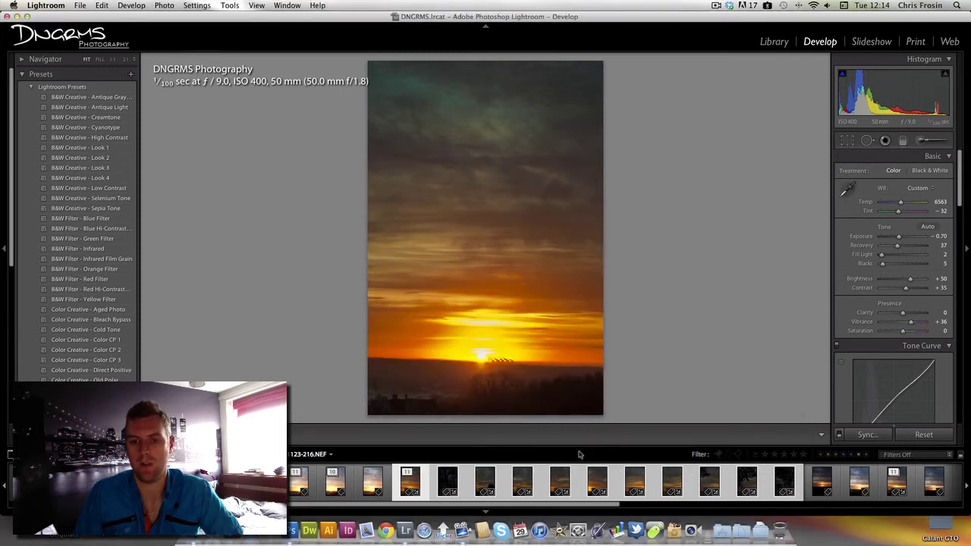
click(592, 489)
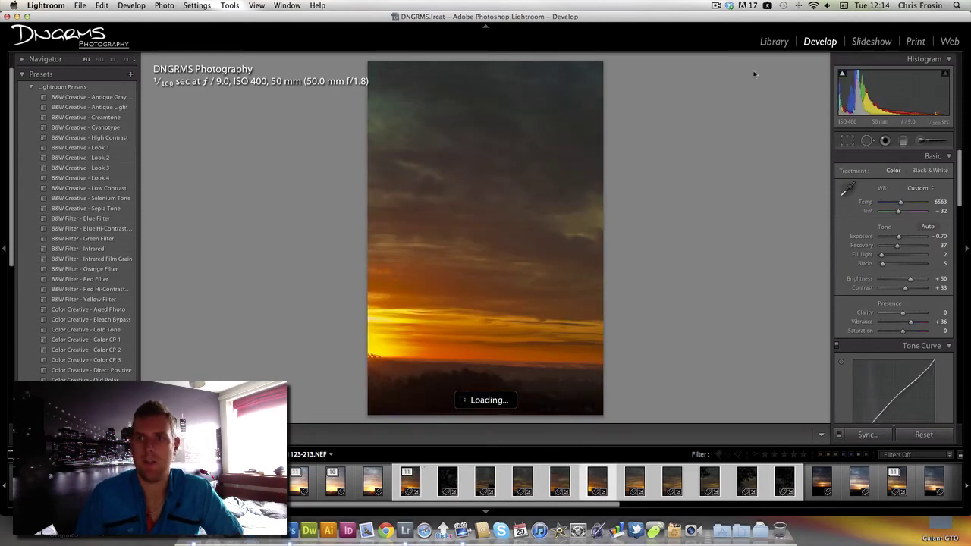
Step: Switch to the Library Grid view and expand the stack in the second row
click(774, 42)
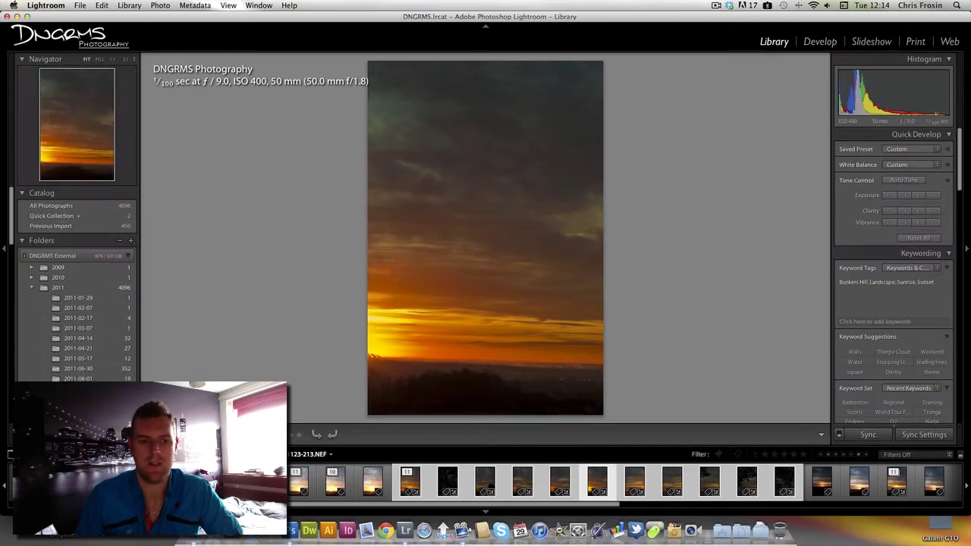
key(g)
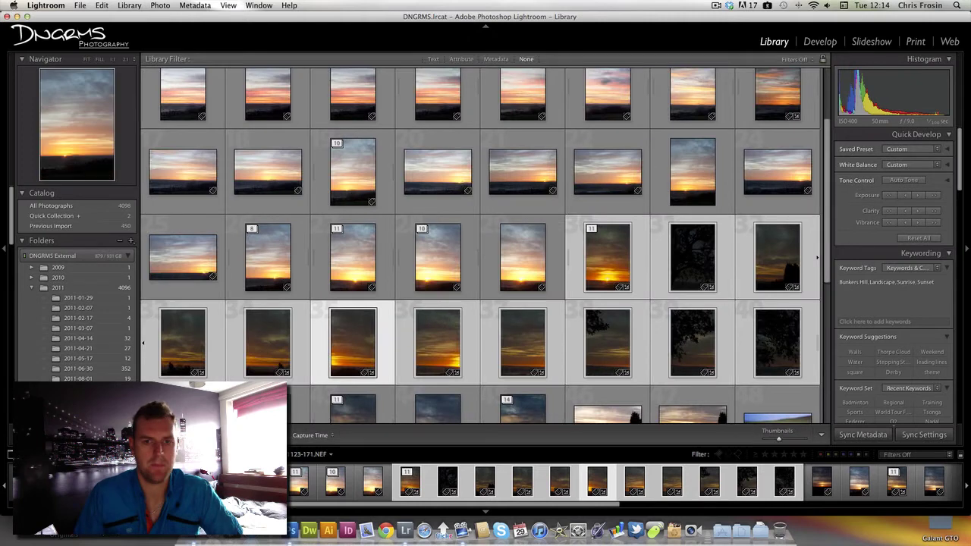
click(607, 275)
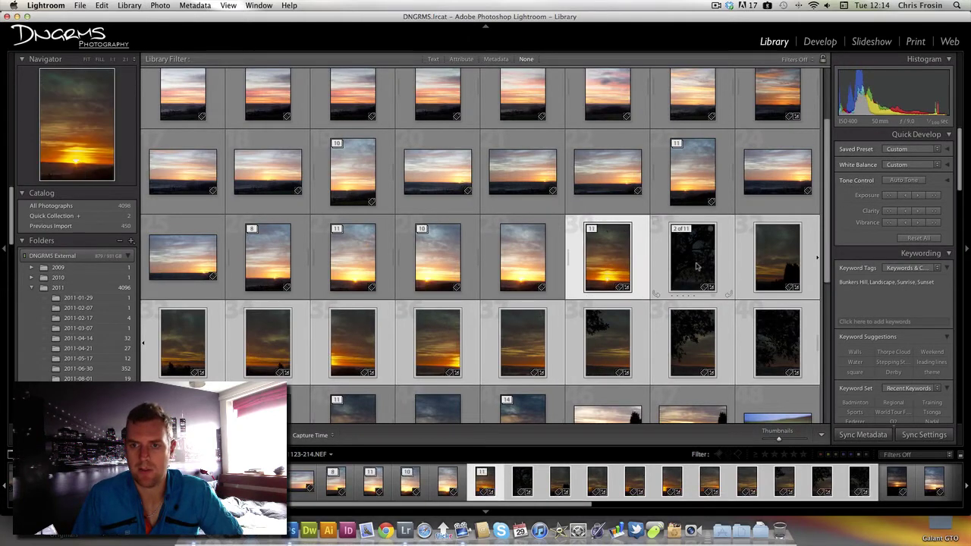
key(Right)
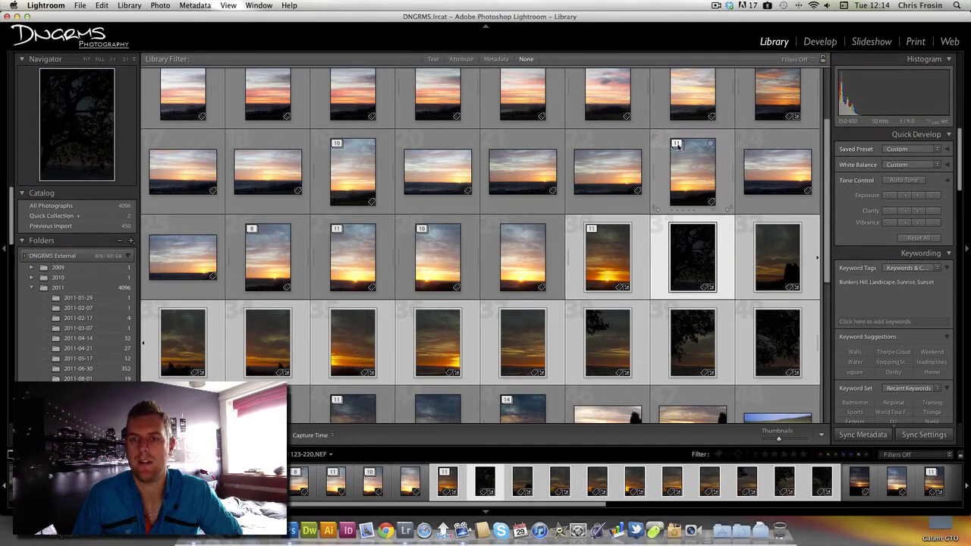
click(678, 143)
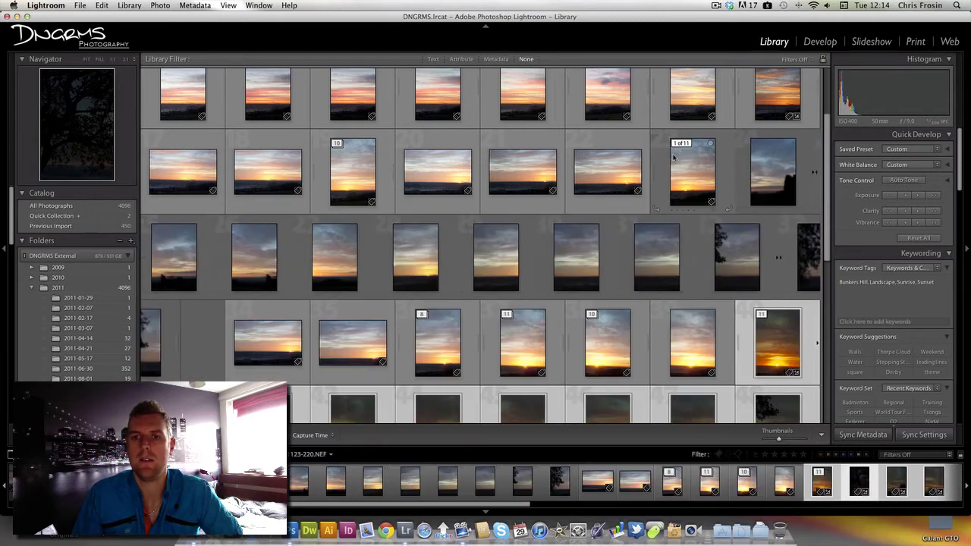
click(689, 156)
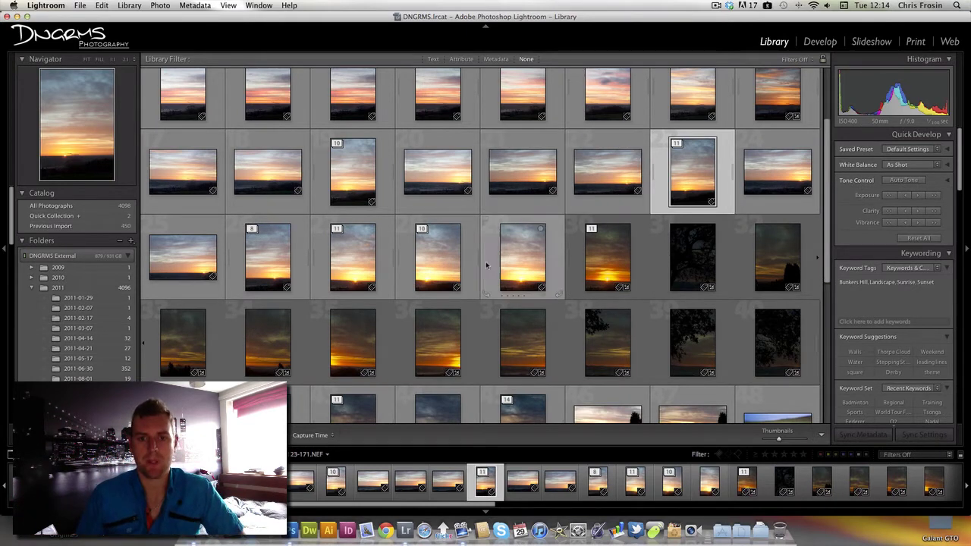
Step: Browse the third-row stacks, expanding the 10-photo stack and collapsing it again
click(607, 269)
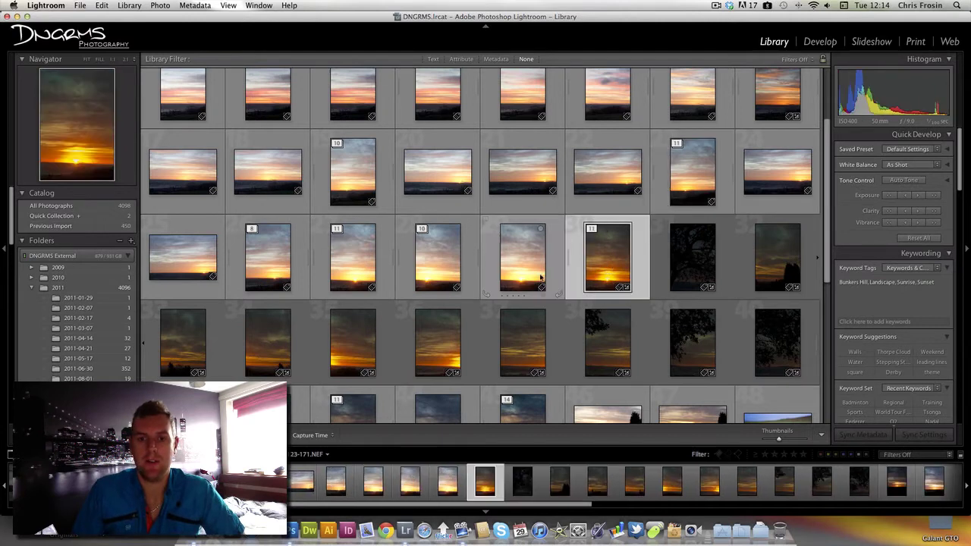
click(522, 262)
click(437, 262)
click(353, 270)
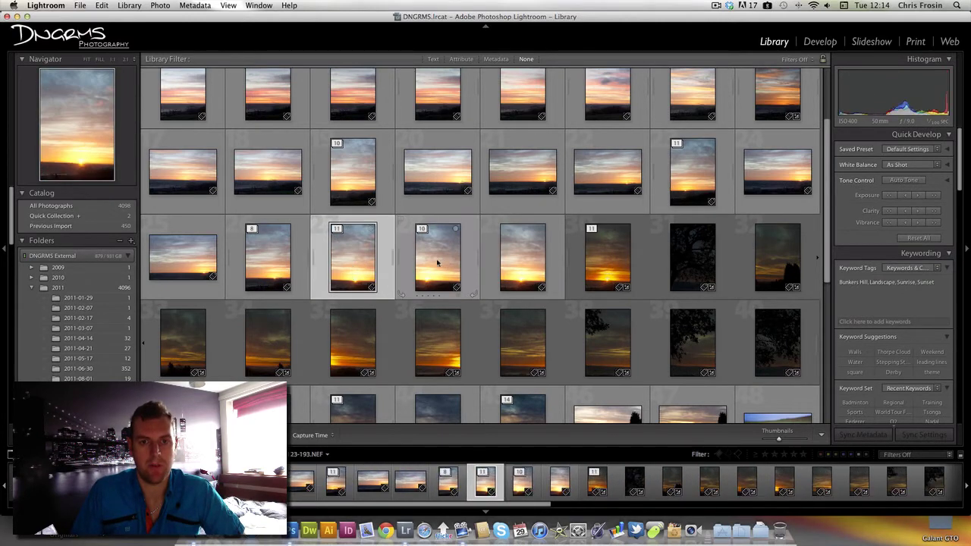
click(437, 250)
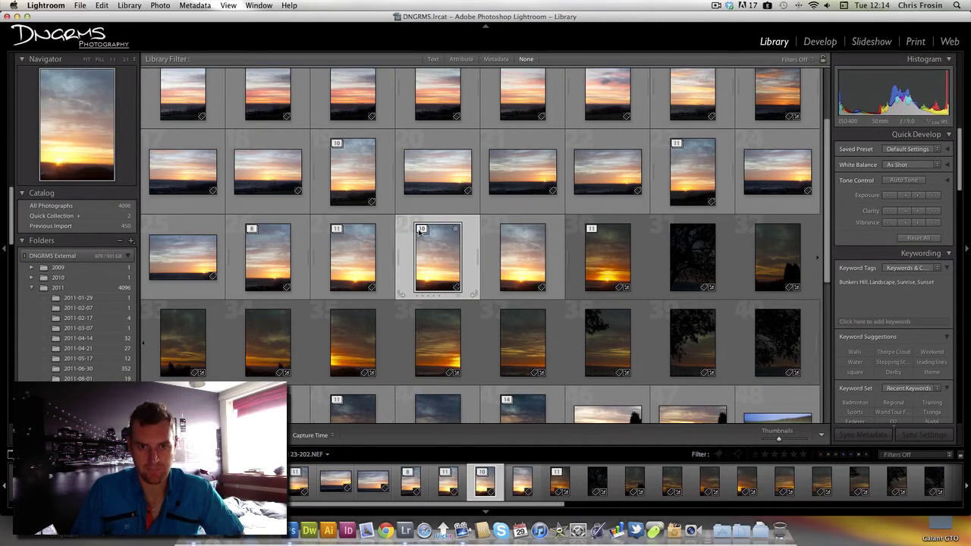
click(421, 230)
shift+click(523, 349)
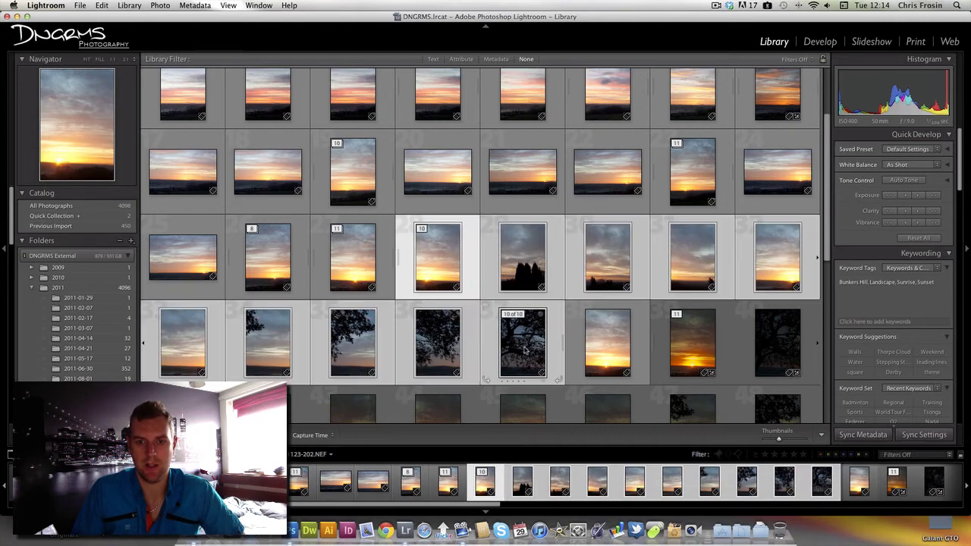
click(774, 262)
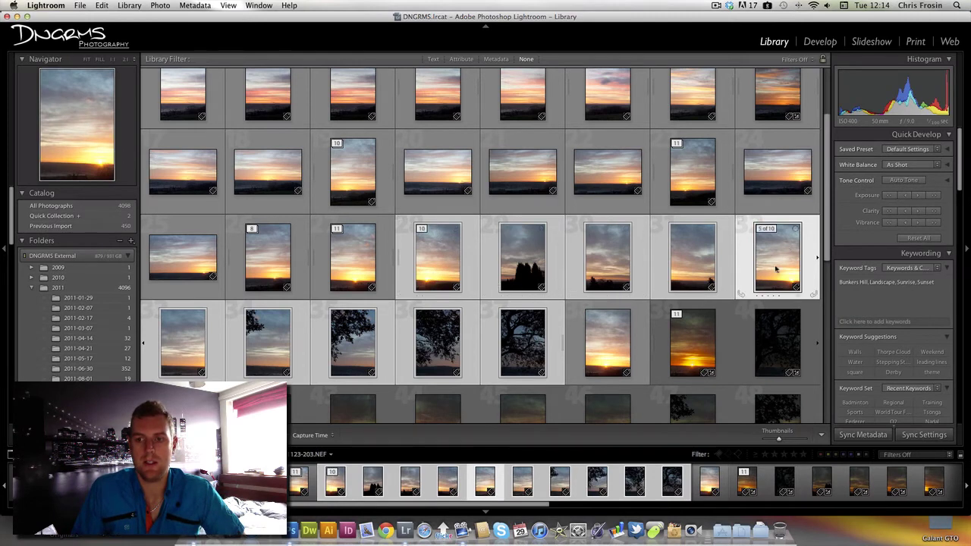
click(432, 266)
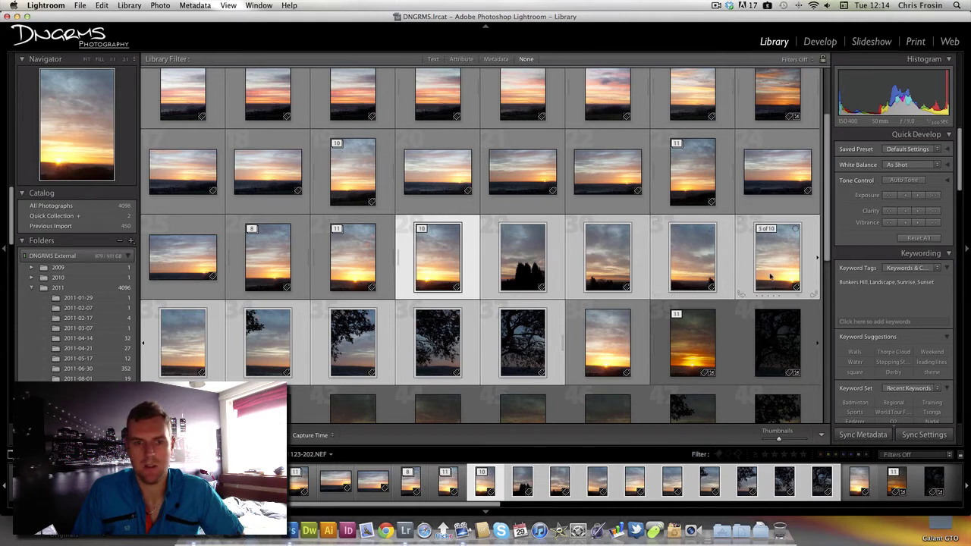
click(423, 229)
Step: Select the 11-photo stack and expand it into its individual frames
click(605, 261)
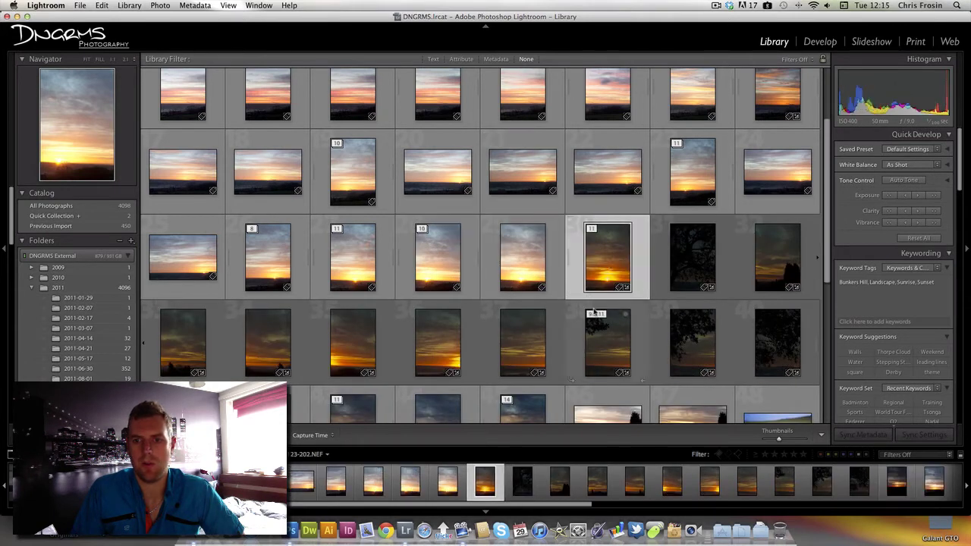
click(596, 237)
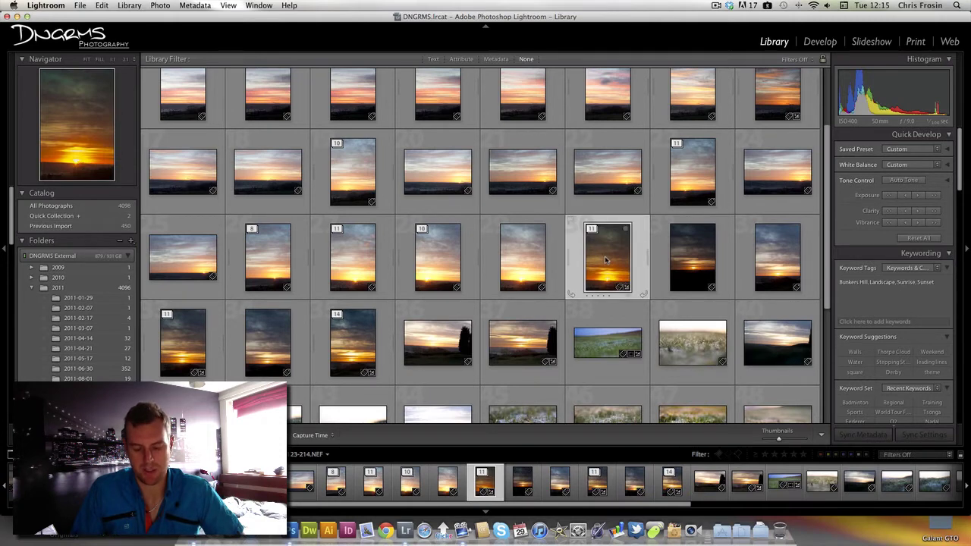
key(s)
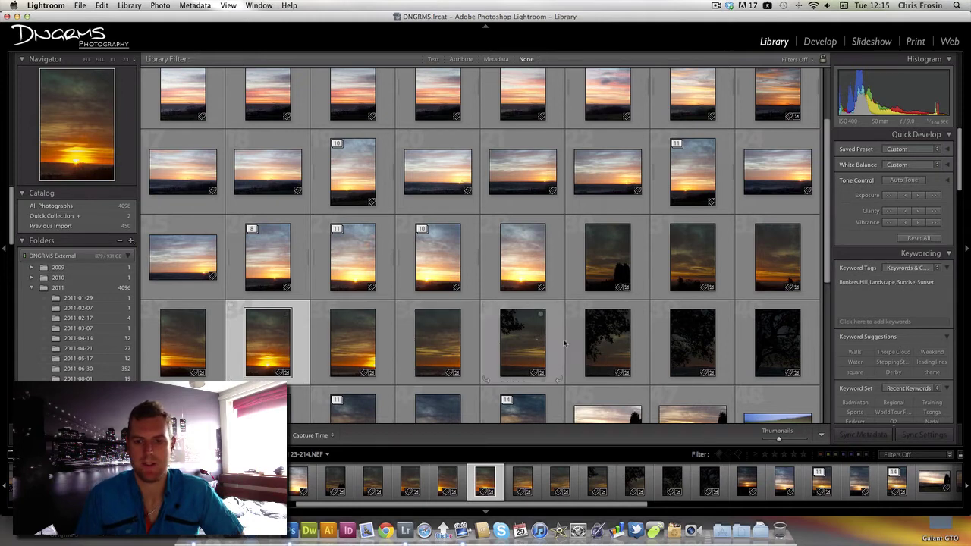
Step: Select the eleven tree-silhouette shots and send them to Edit In > Merge to Panorama in Photoshop
click(782, 349)
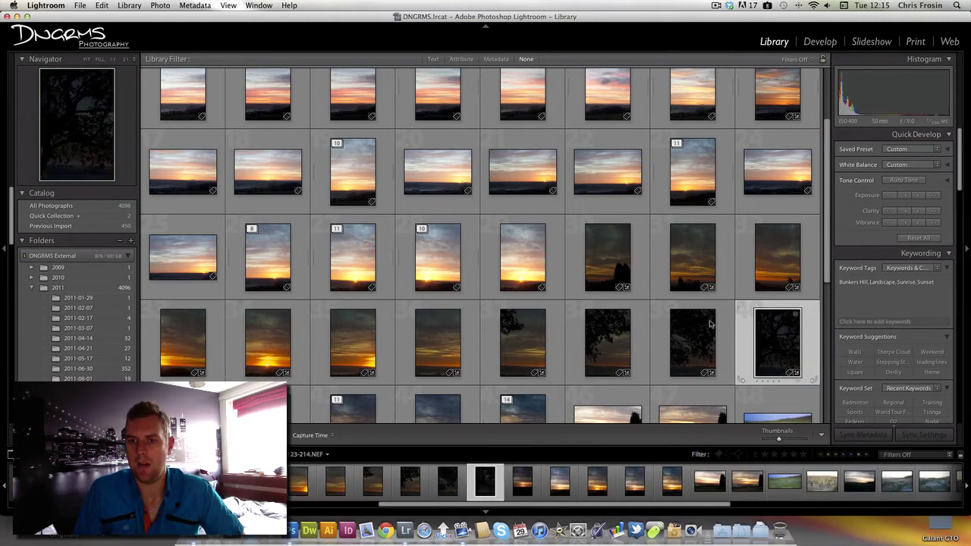
shift+click(609, 260)
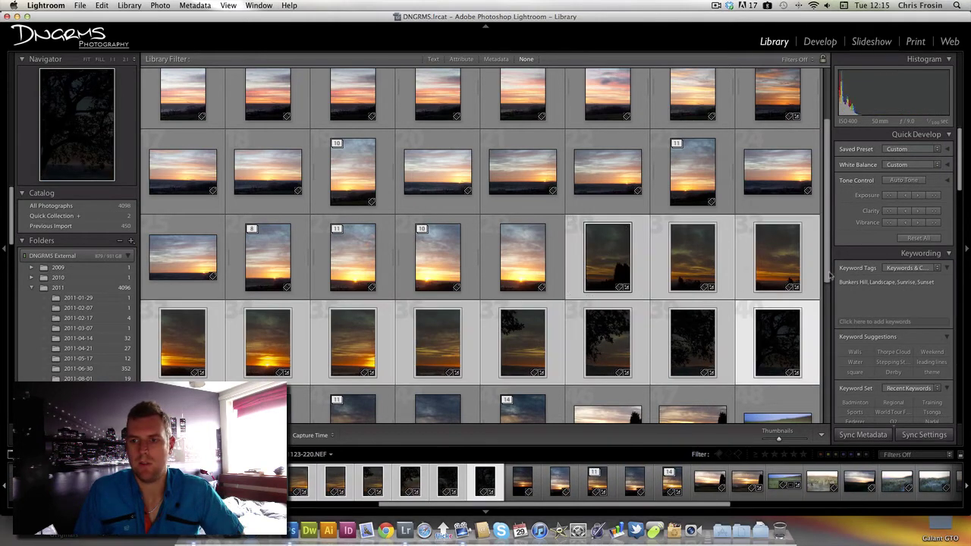
scroll(824, 293, up, 2)
scroll(826, 296, down, 3)
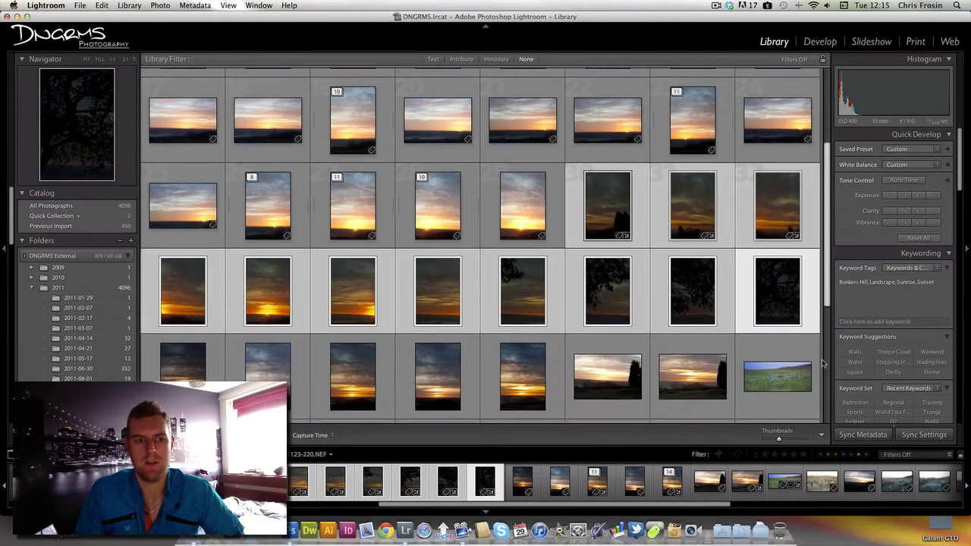
scroll(829, 315, up, 1)
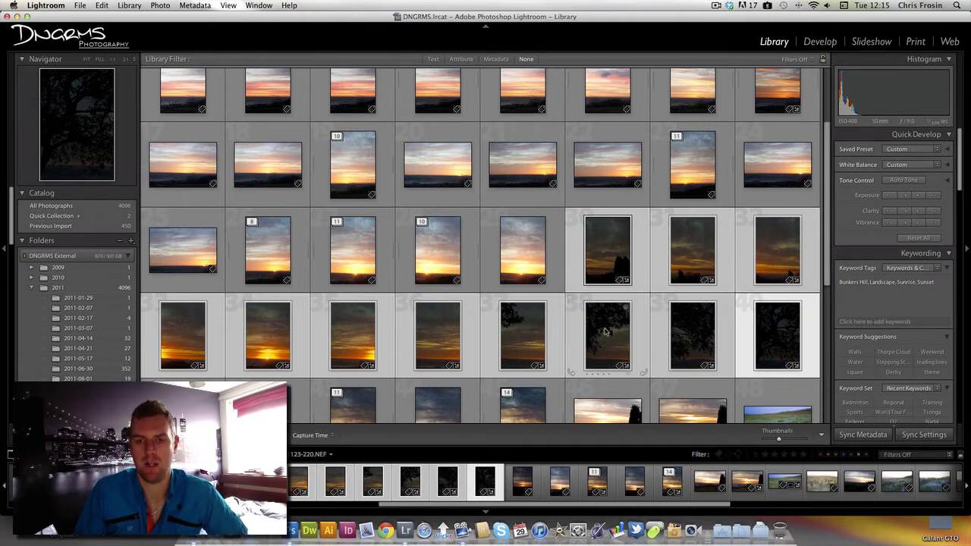
right_click(606, 331)
mouse_move(620, 319)
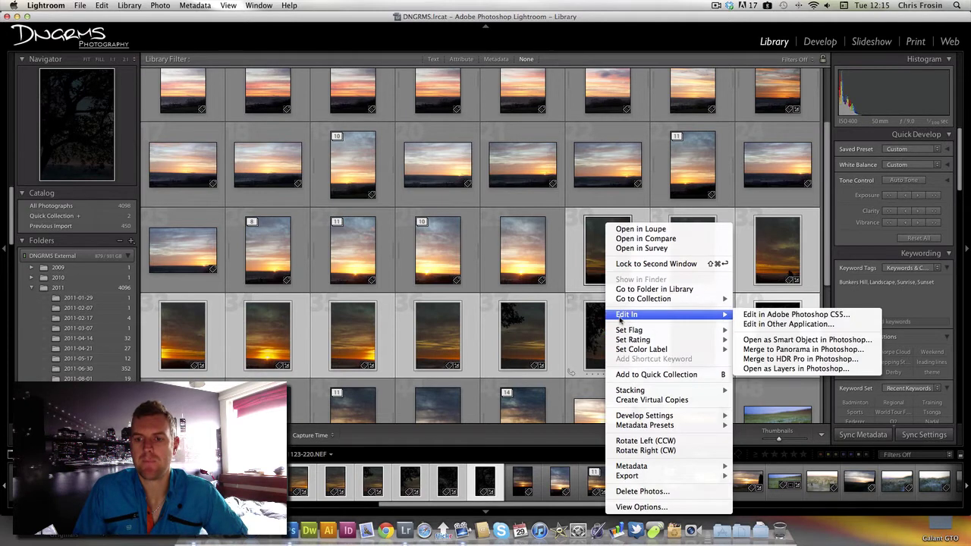
click(765, 351)
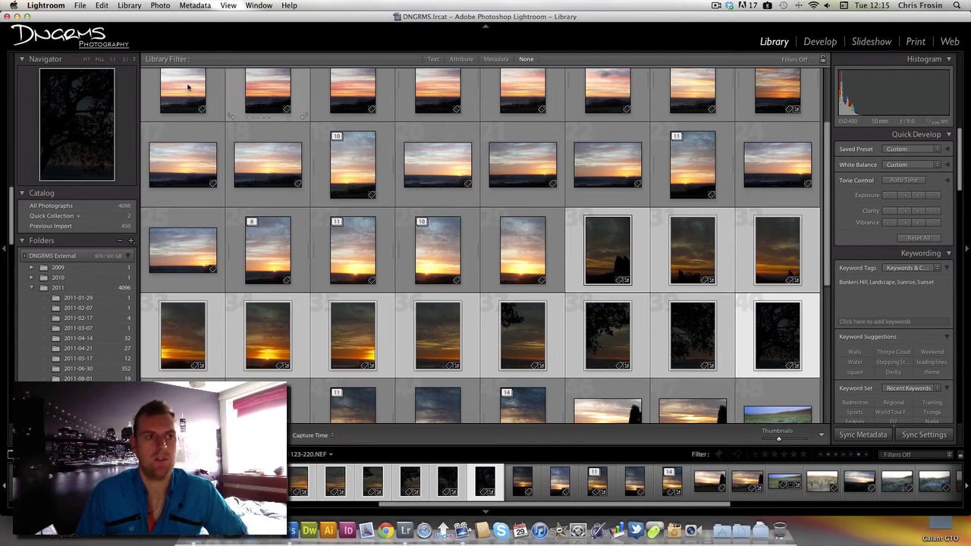
click(17, 15)
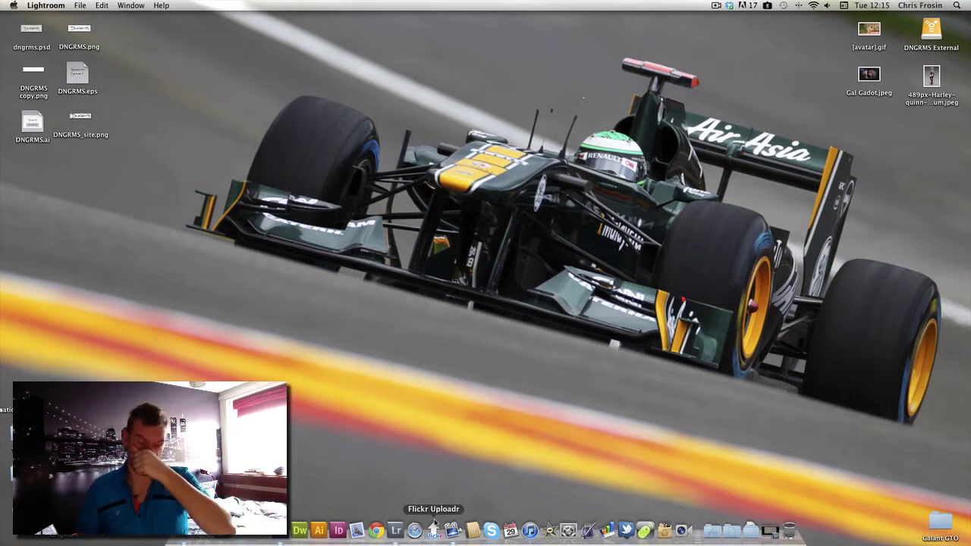
Step: Bring Photoshop forward and move the Photomerge dialog listing the eleven Sunrise NEF files to the top-left
click(281, 532)
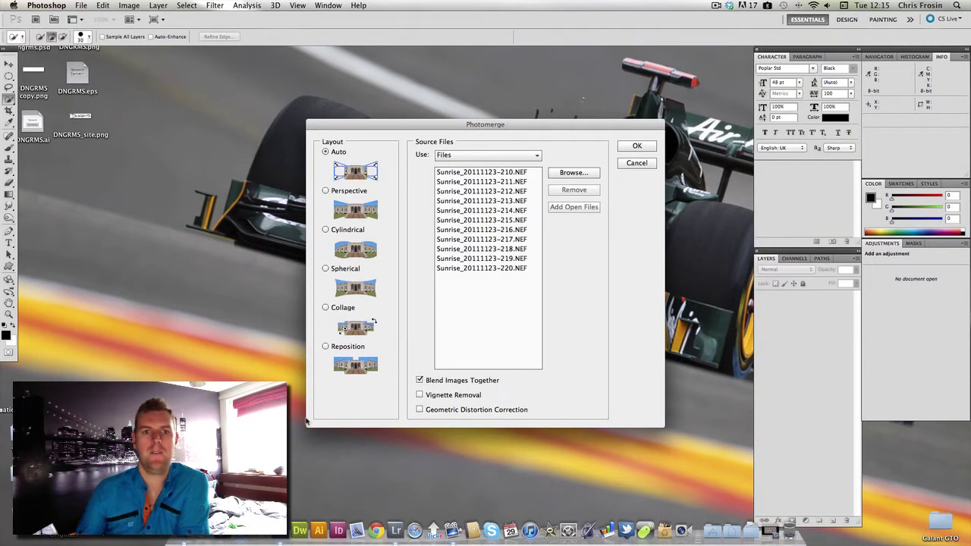
drag(390, 128, 204, 70)
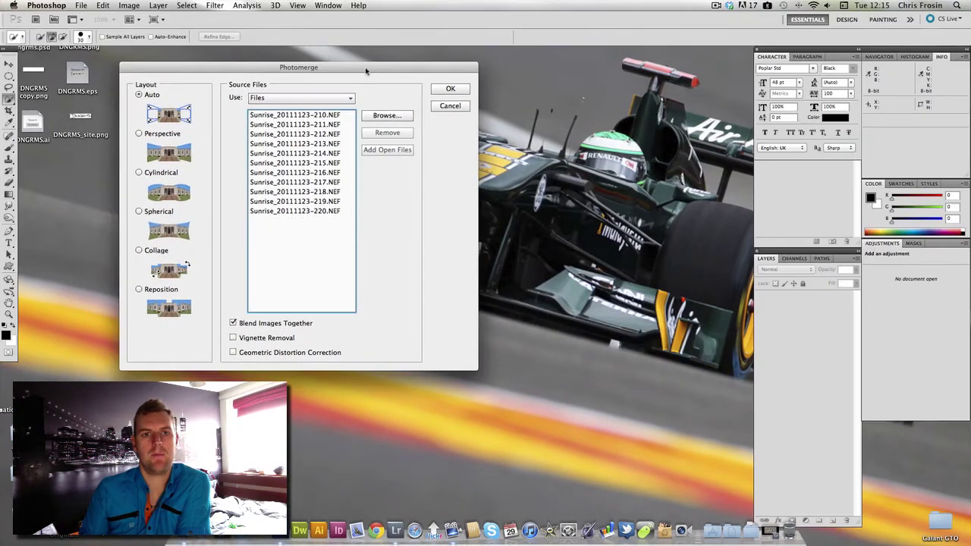
drag(363, 71, 373, 69)
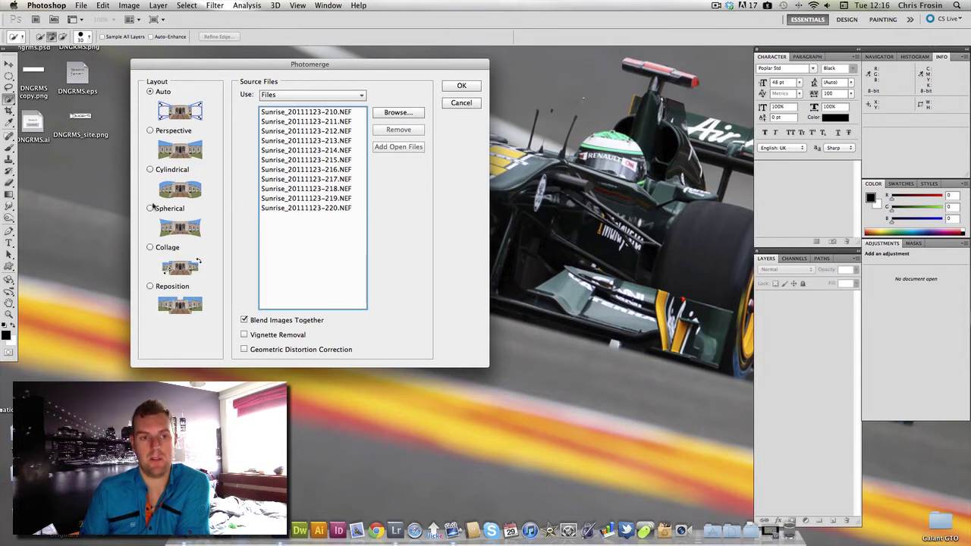
drag(263, 66, 286, 71)
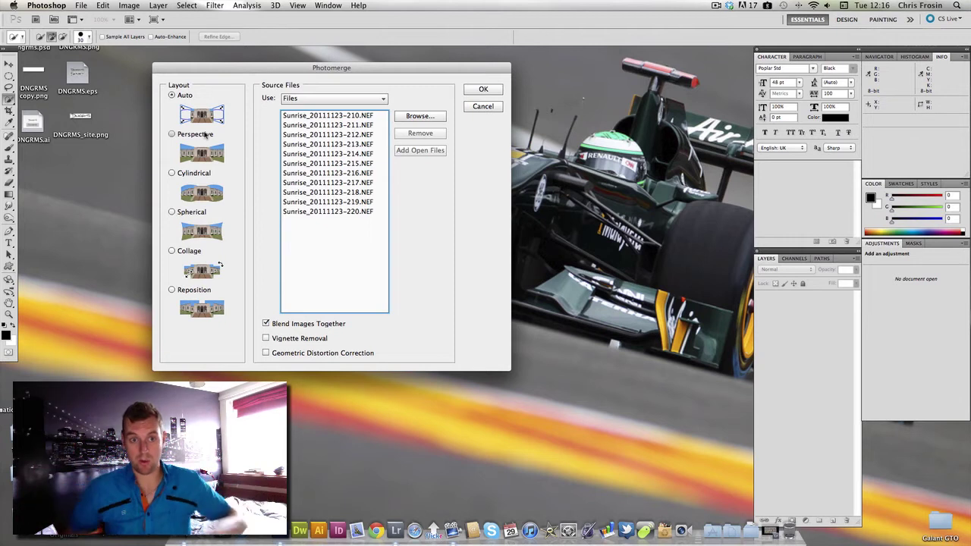
Step: Switch the Photomerge layout from Auto to Cylindrical and adjust the dialog's position
click(171, 174)
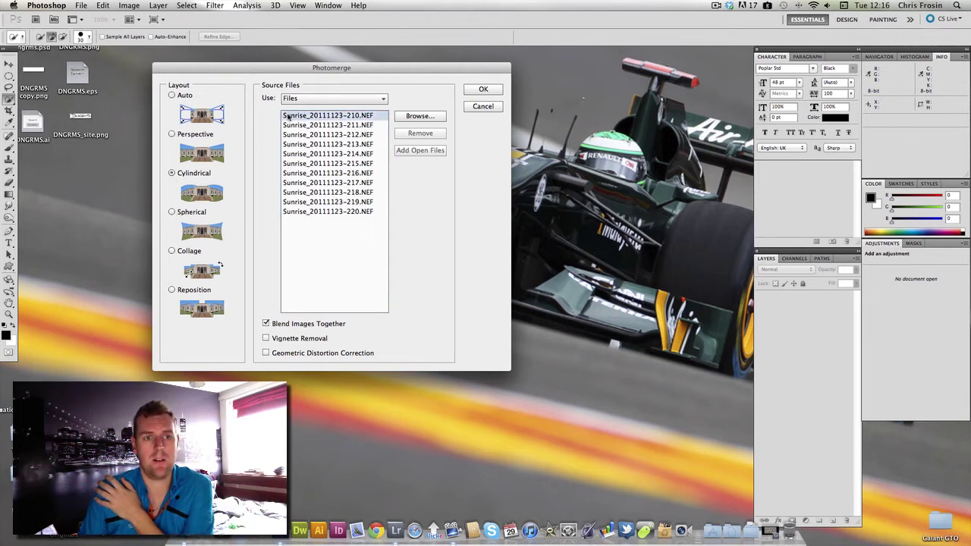
drag(277, 70, 262, 77)
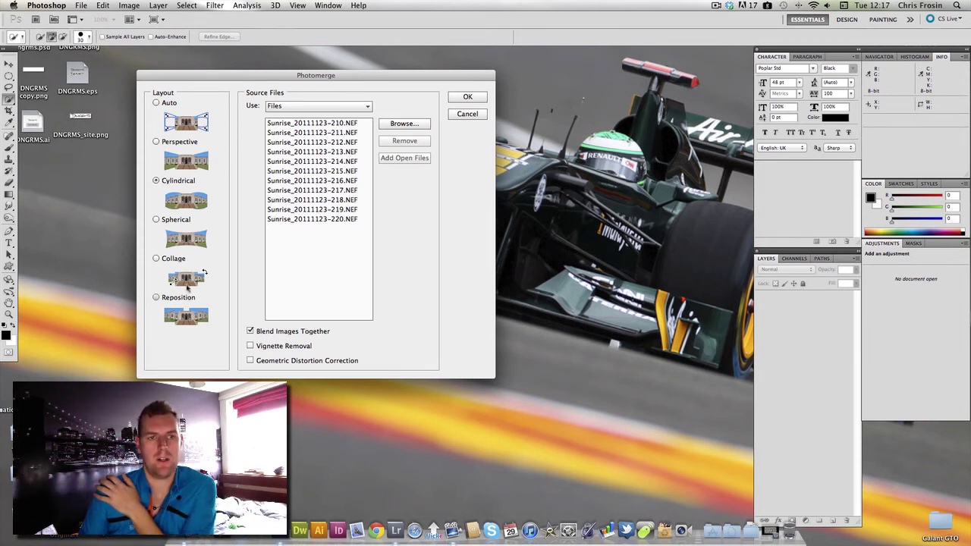
drag(354, 84, 333, 83)
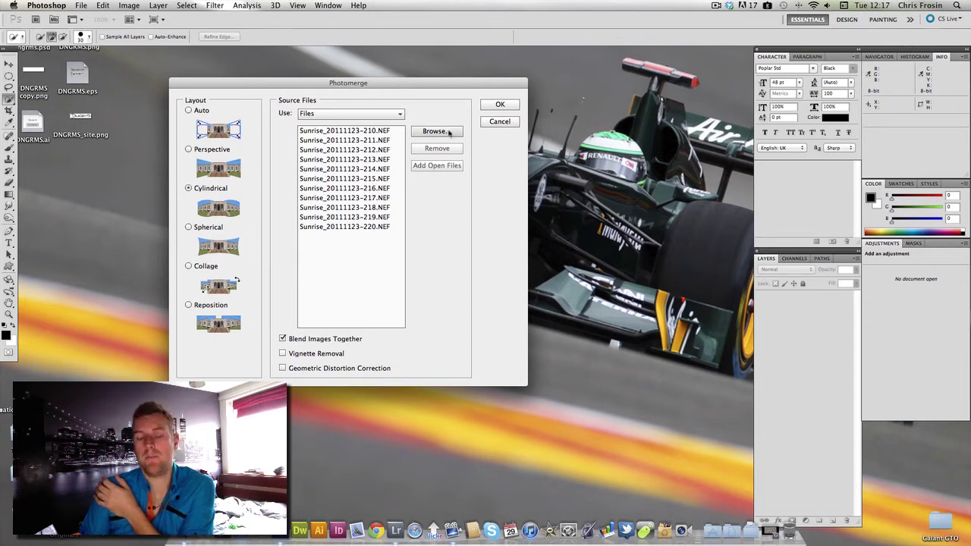
drag(425, 85, 430, 95)
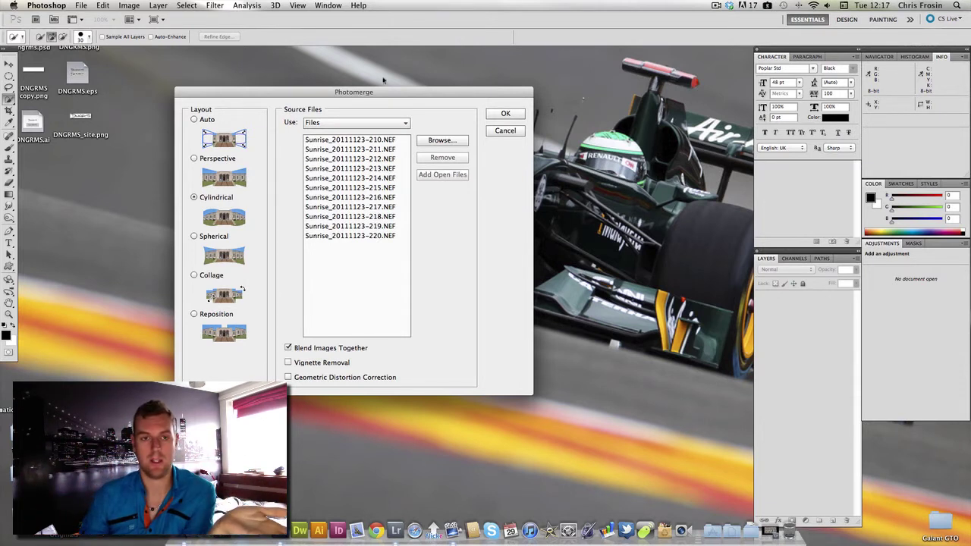
click(376, 160)
click(381, 150)
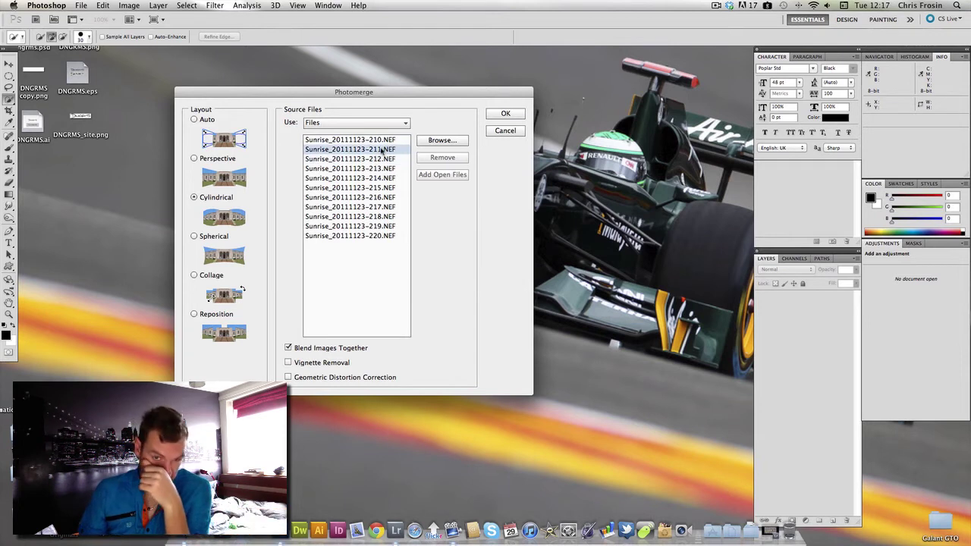
super+click(382, 151)
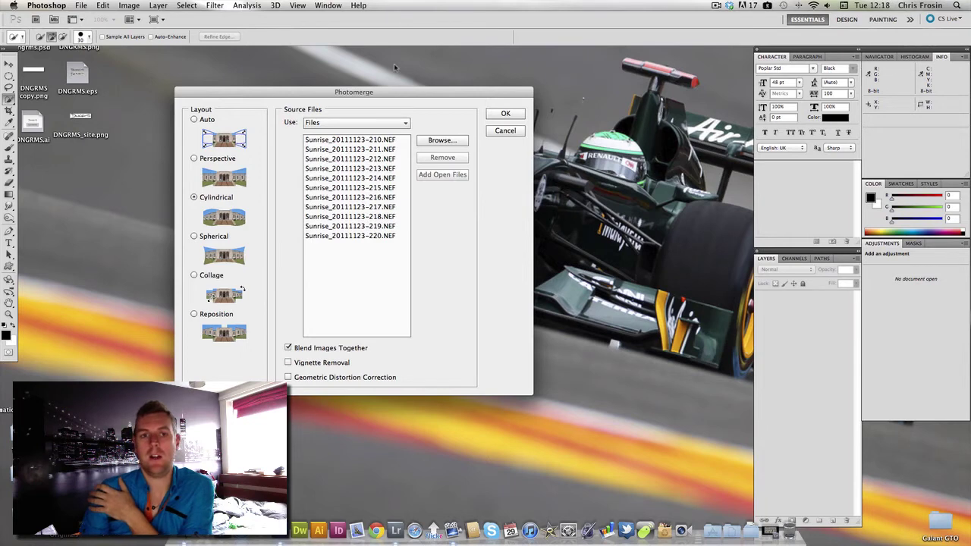
drag(390, 96, 386, 82)
click(333, 150)
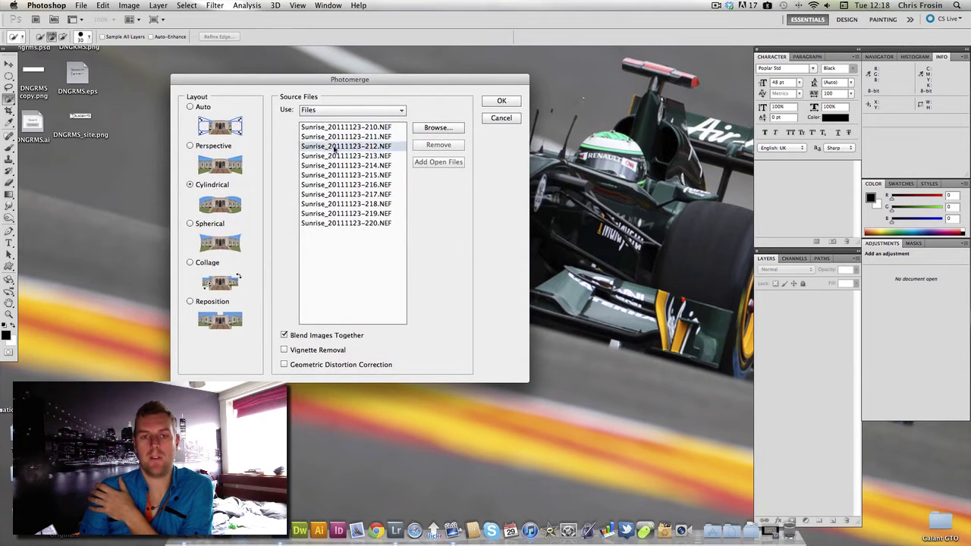
click(501, 102)
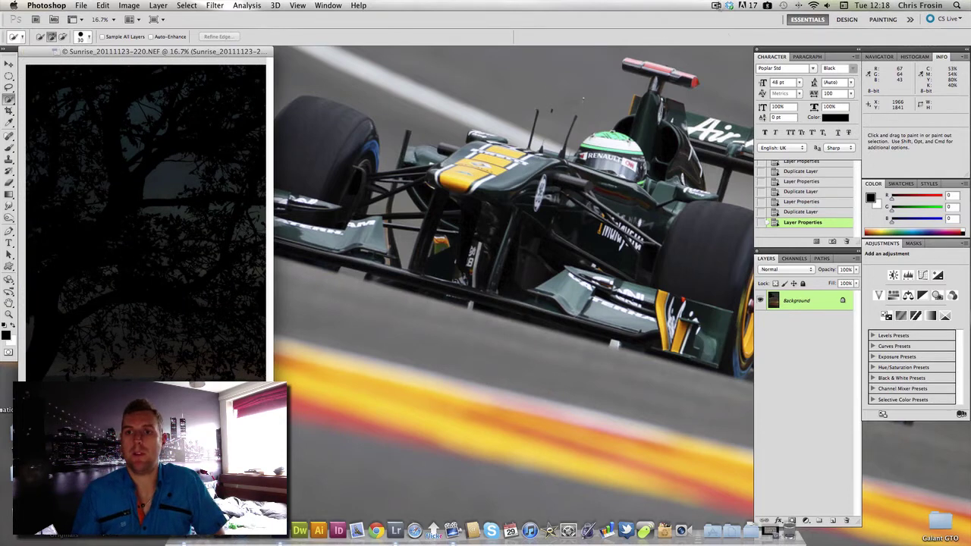
Step: Use the menu bar while Photomerge finishes blending the eleven masked layers into a panorama
click(717, 6)
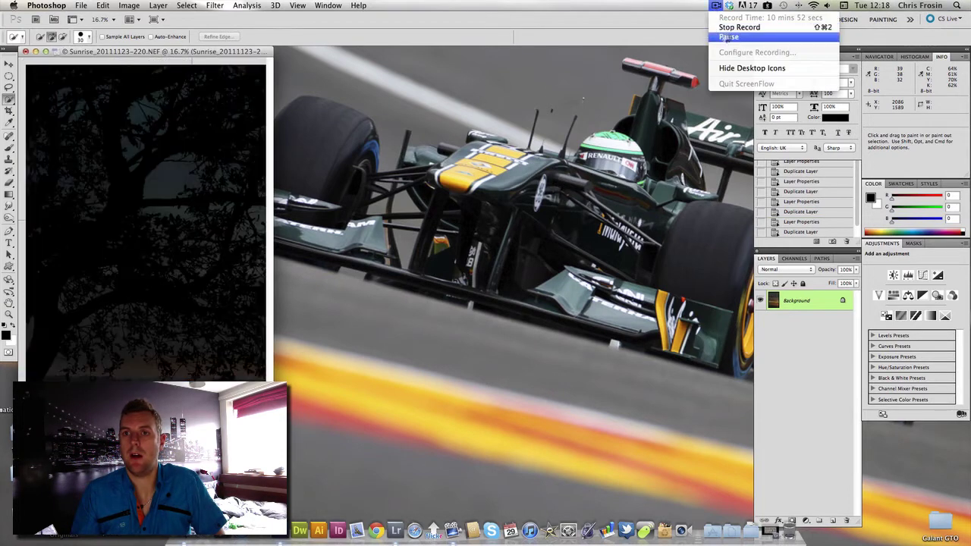
click(728, 37)
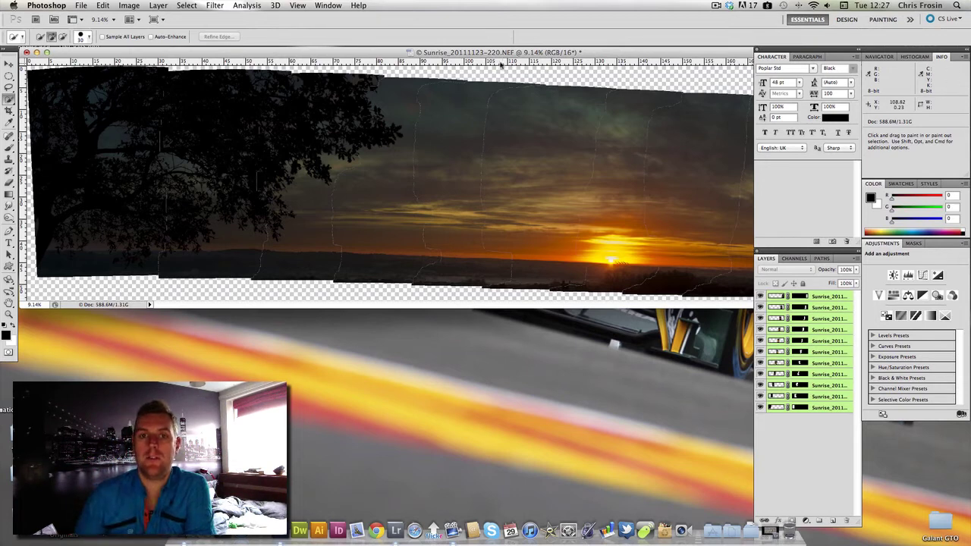
Step: Zoom the panorama out twice to 6.25% and enlarge its document window around it
drag(502, 53, 502, 59)
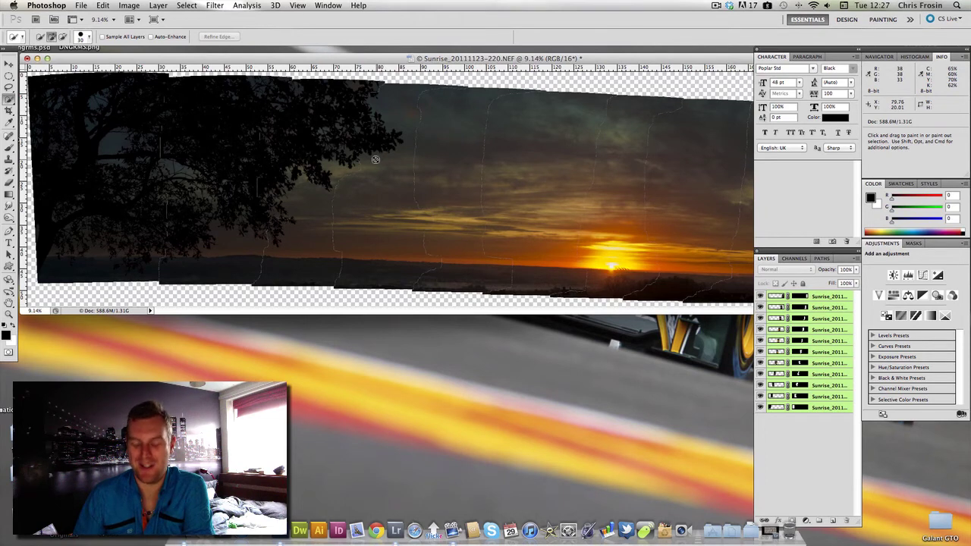
key(super)
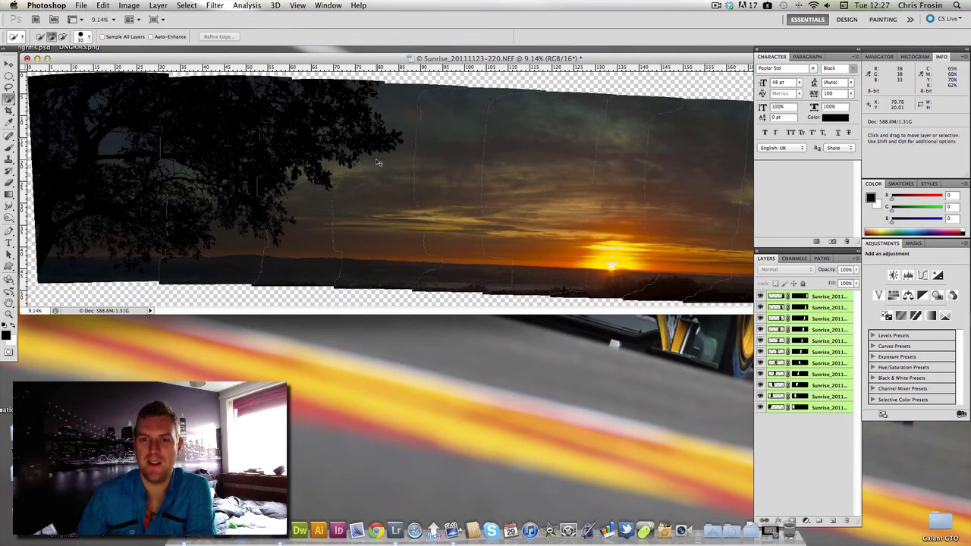
key(super+minus)
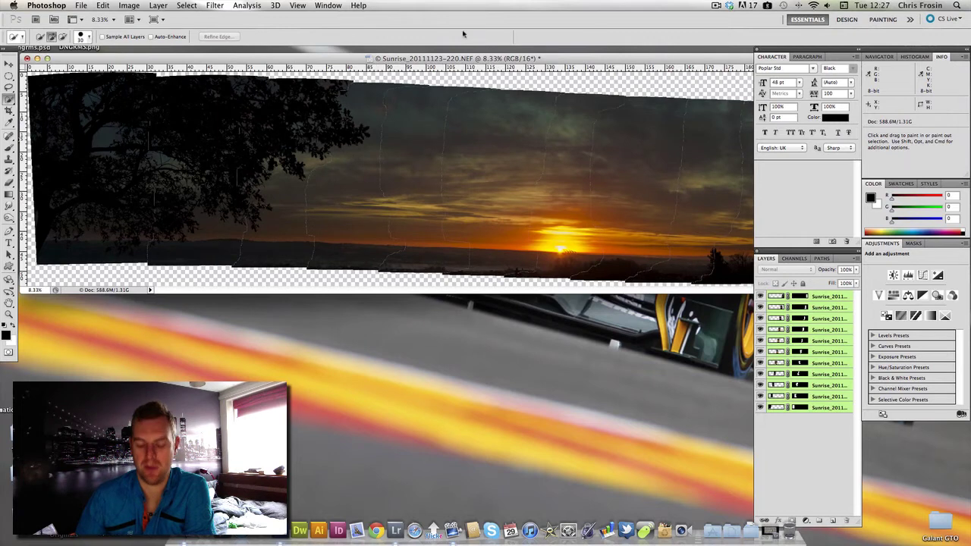
key(super+minus)
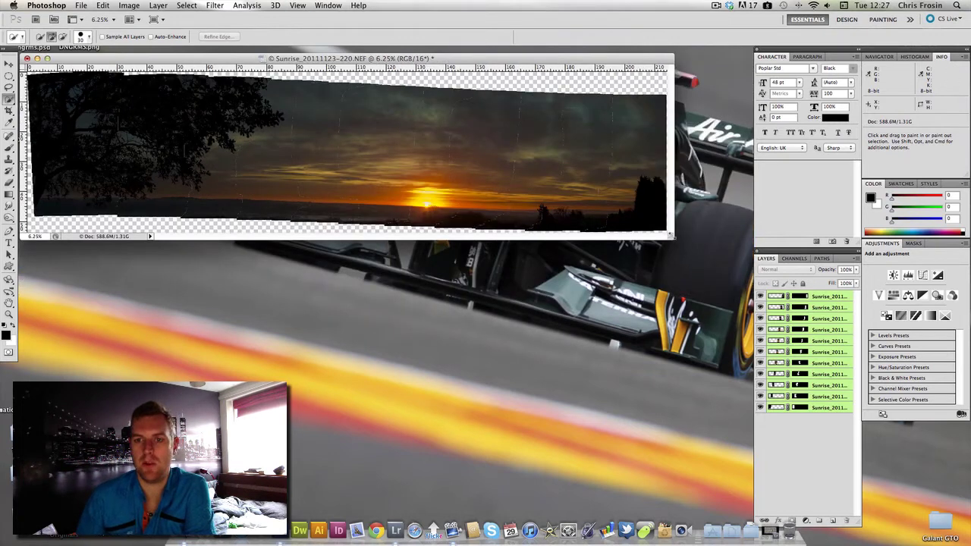
drag(672, 239, 728, 371)
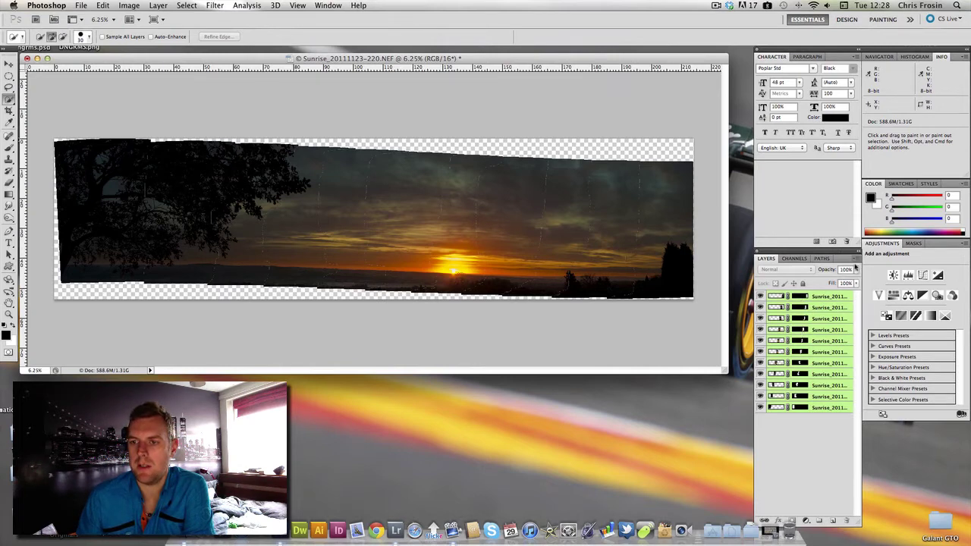
click(857, 260)
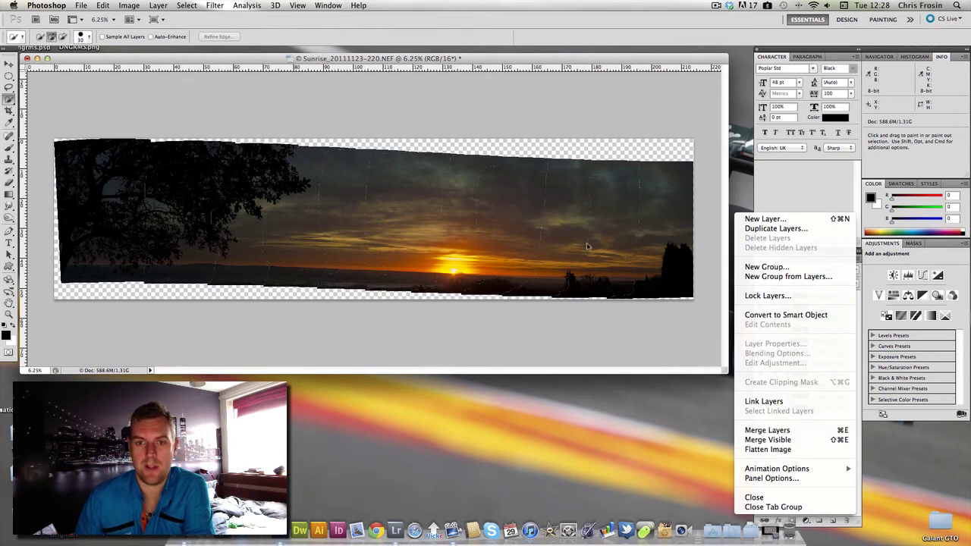
click(780, 433)
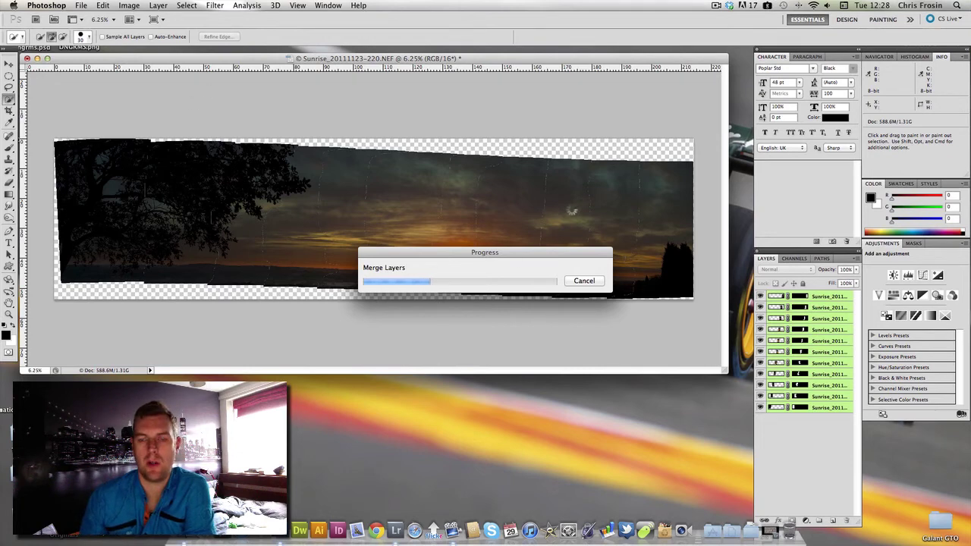
click(716, 6)
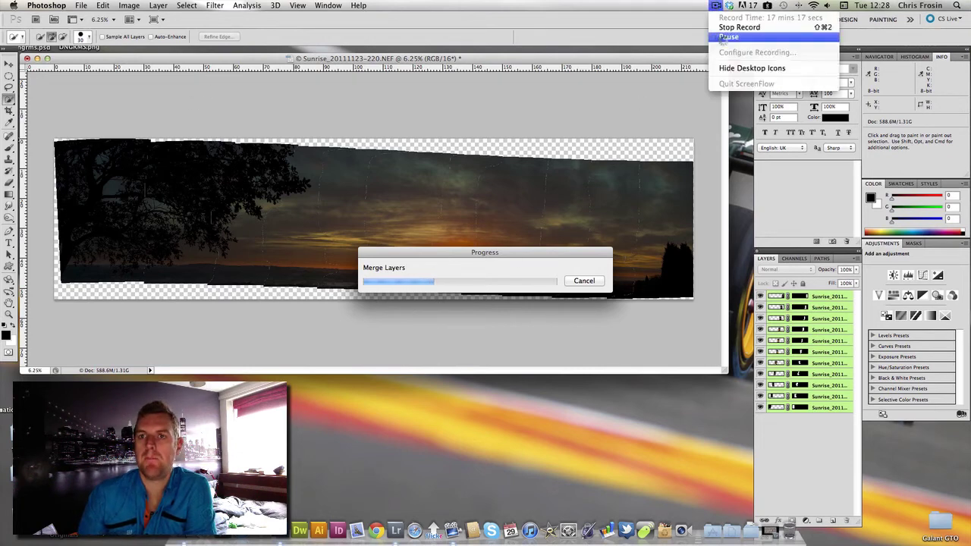
click(751, 37)
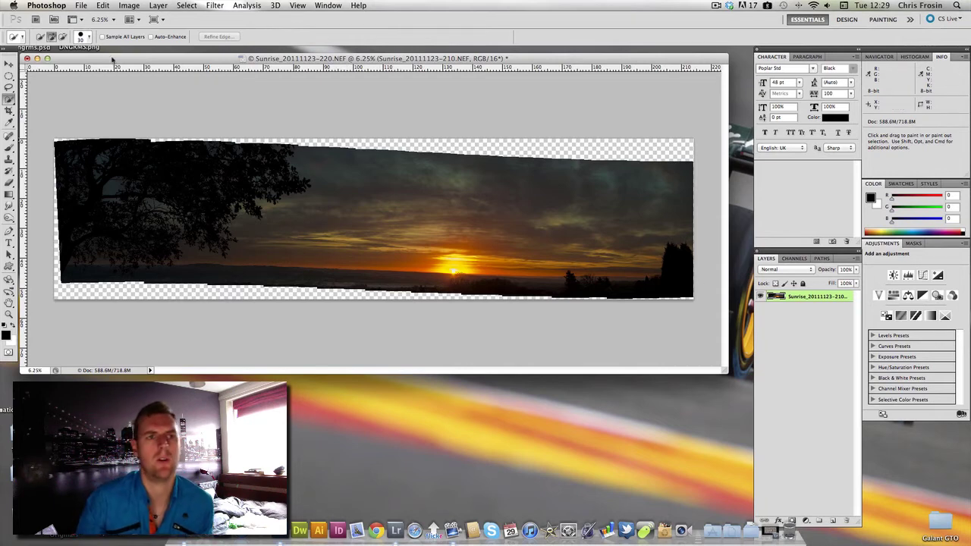
Step: Add a relative 5 percent to the canvas width and height in Canvas Size
click(127, 5)
key(Escape)
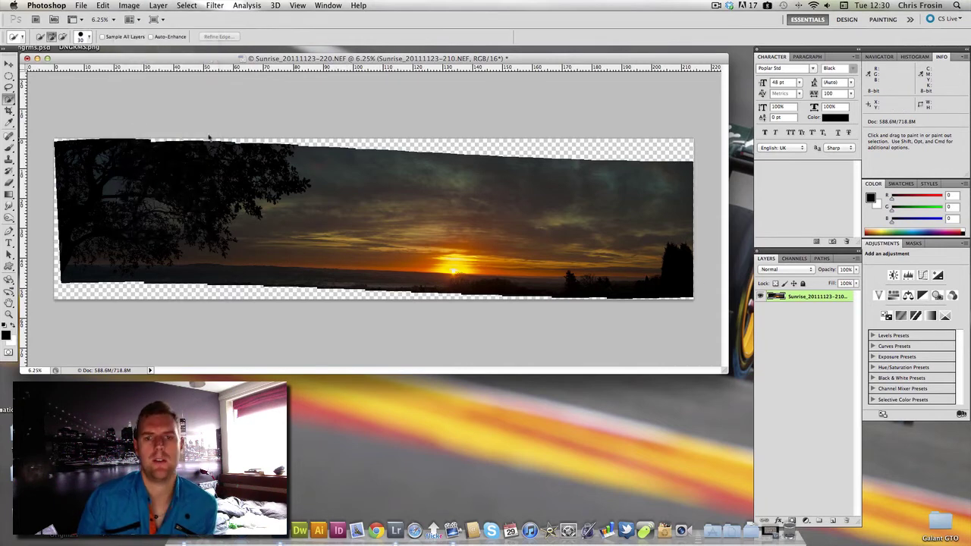
key(super+alt+c)
drag(180, 180, 613, 79)
click(578, 170)
click(578, 170)
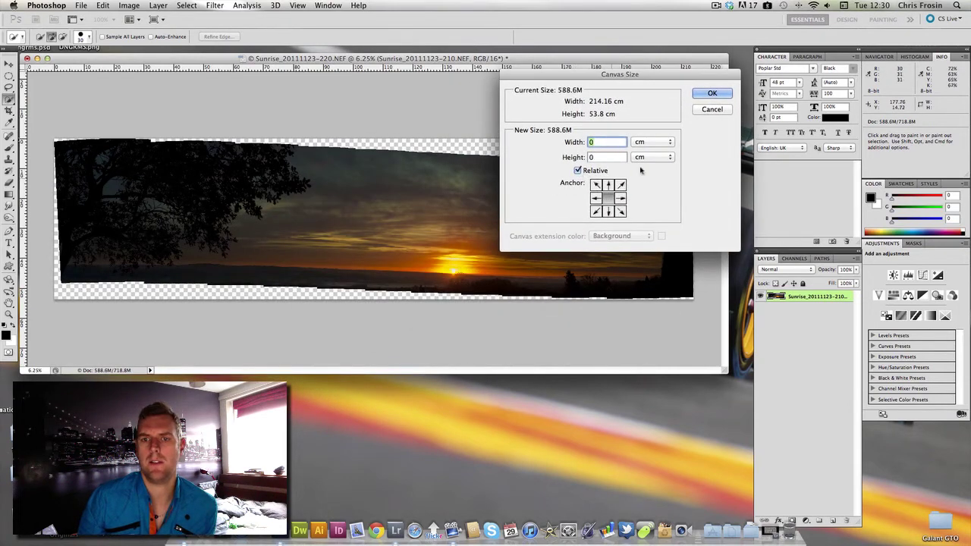
click(649, 141)
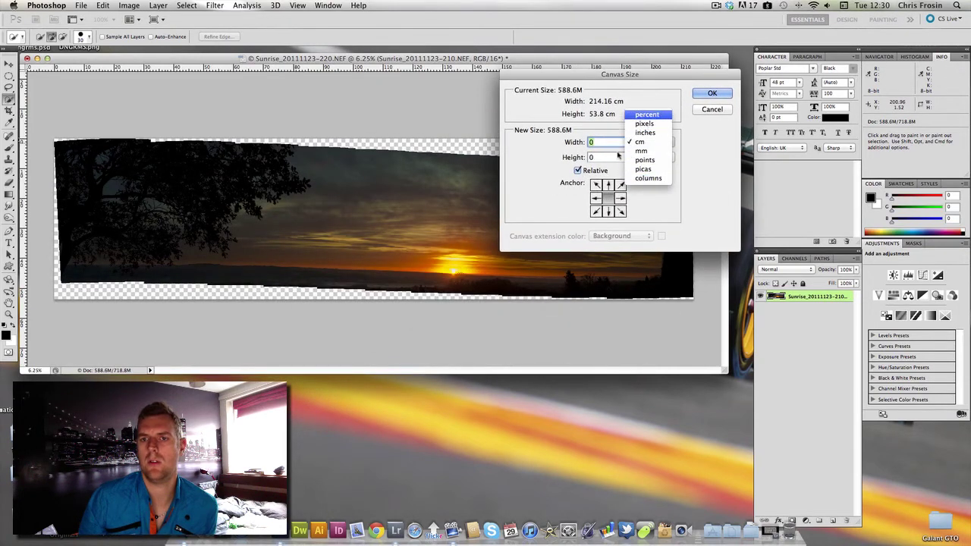
click(646, 114)
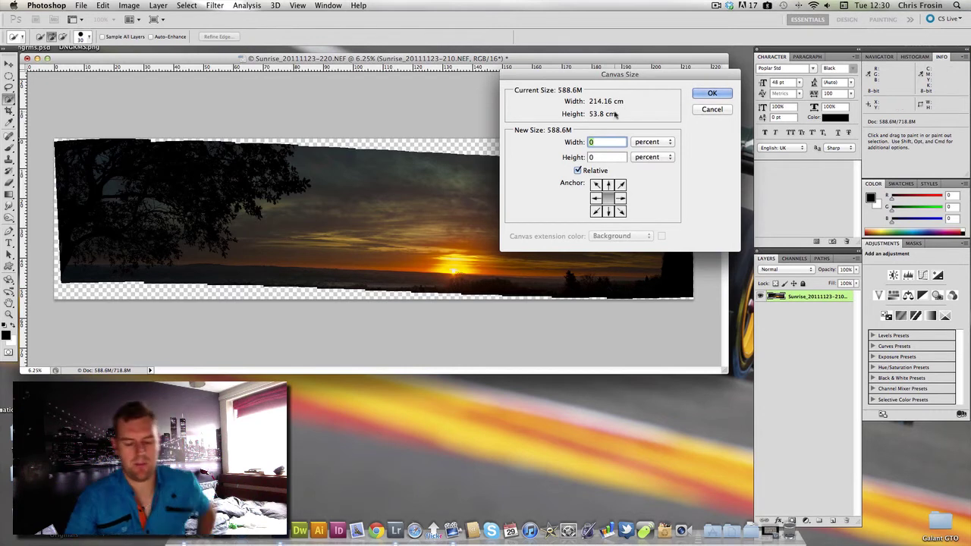
text(5)
key(Tab)
text(5)
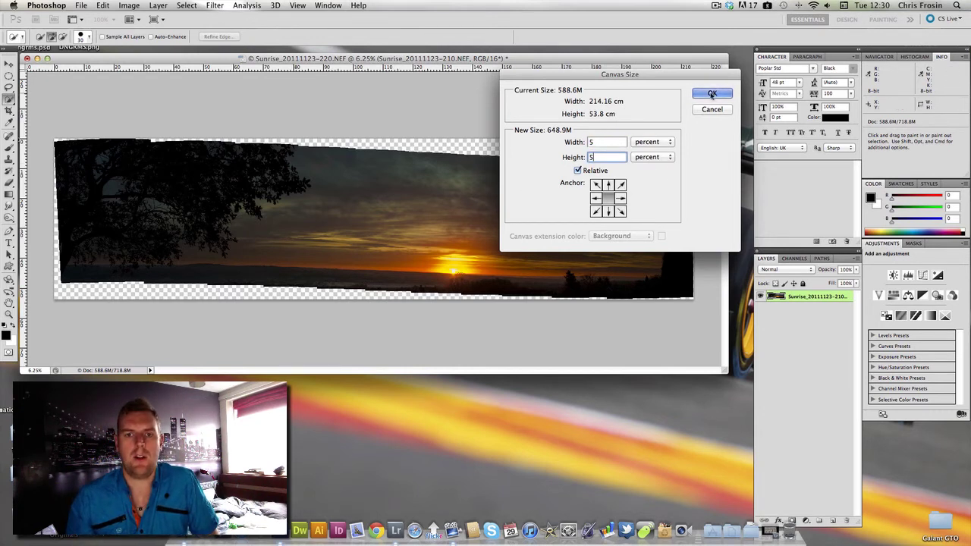
key(Return)
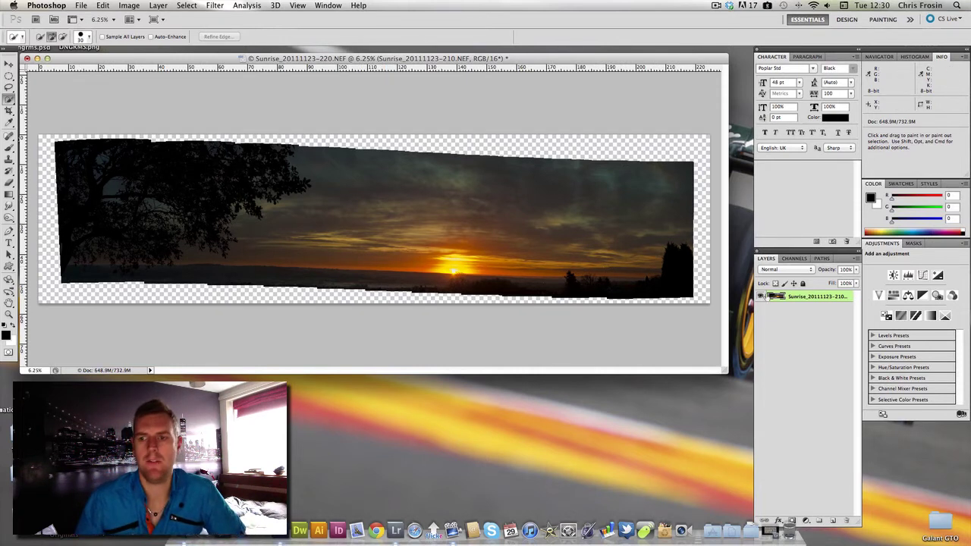
Step: Free-transform the panorama, rotating it about -0.9° until the horizon matches a horizontal guide
key(super+t)
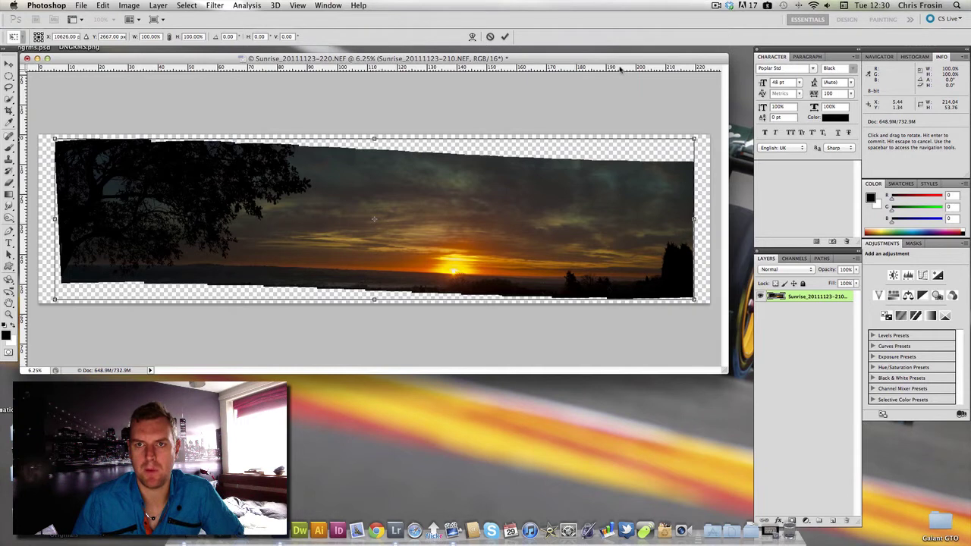
drag(619, 68, 586, 274)
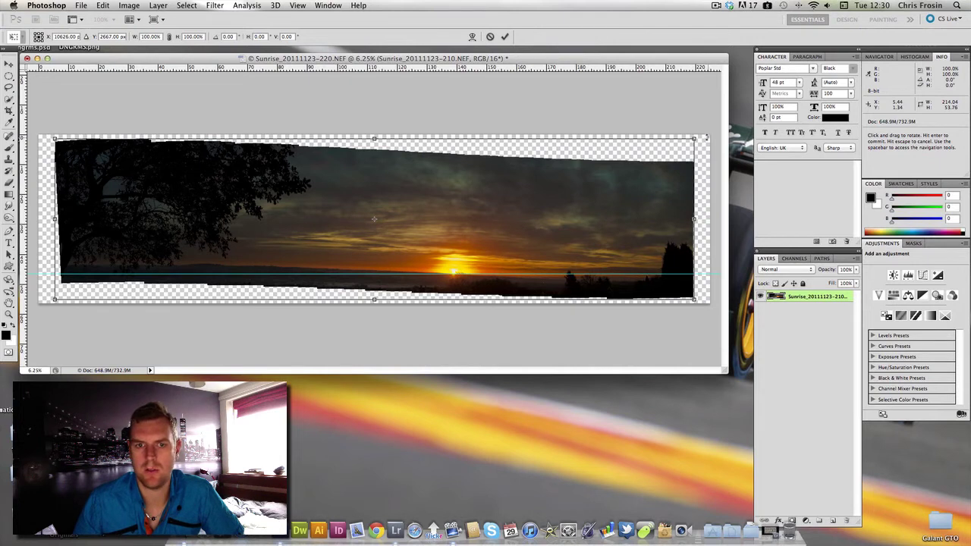
drag(706, 137, 710, 136)
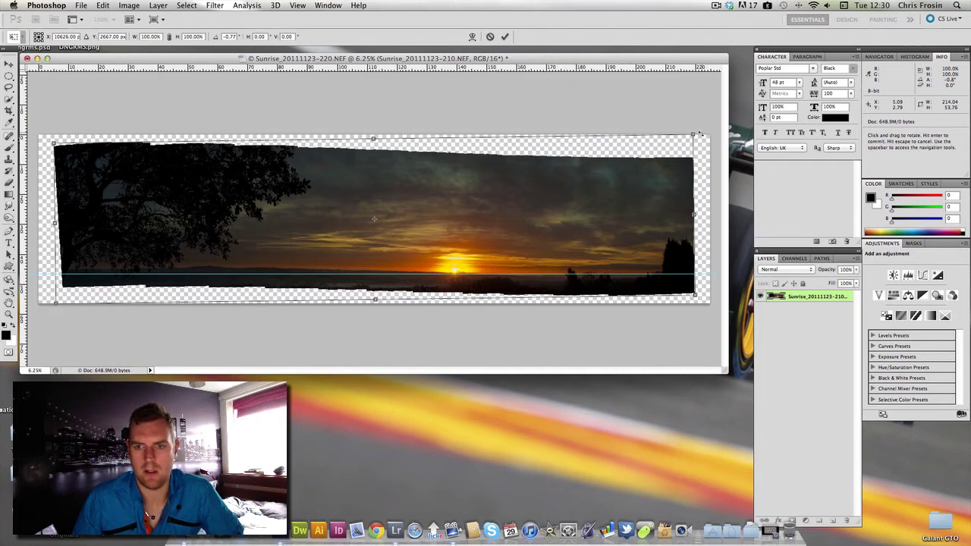
drag(701, 133, 701, 136)
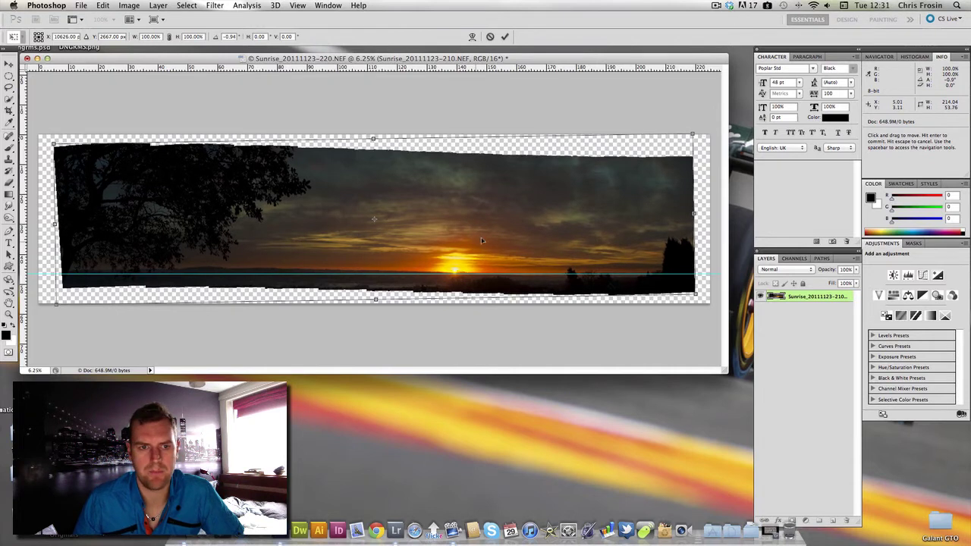
key(w)
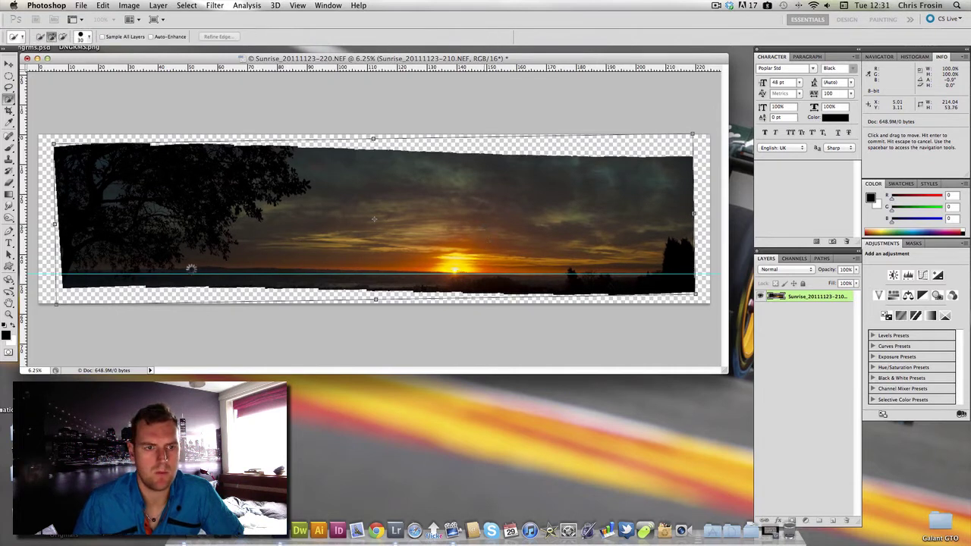
key(Return)
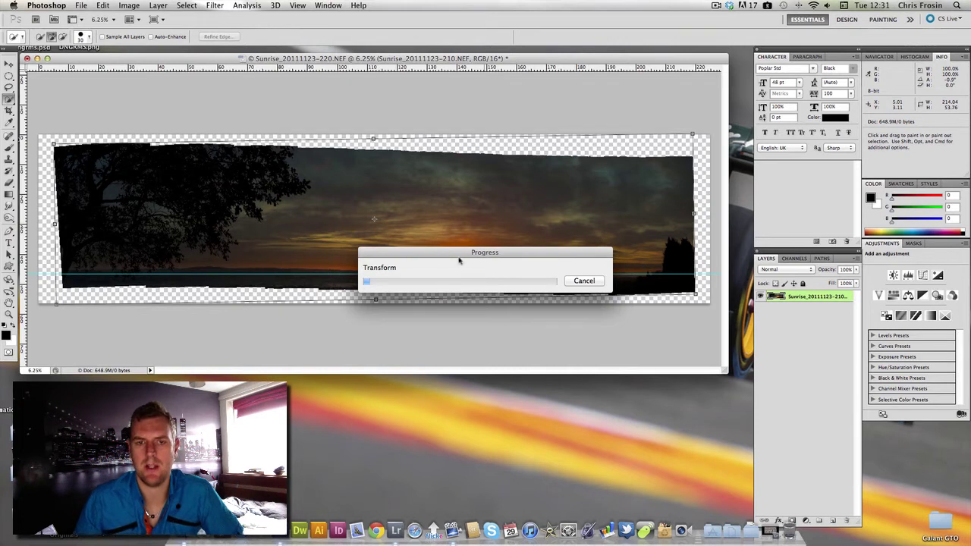
Step: Move the progress window off the sunset while the rotation is applied
drag(453, 255, 405, 320)
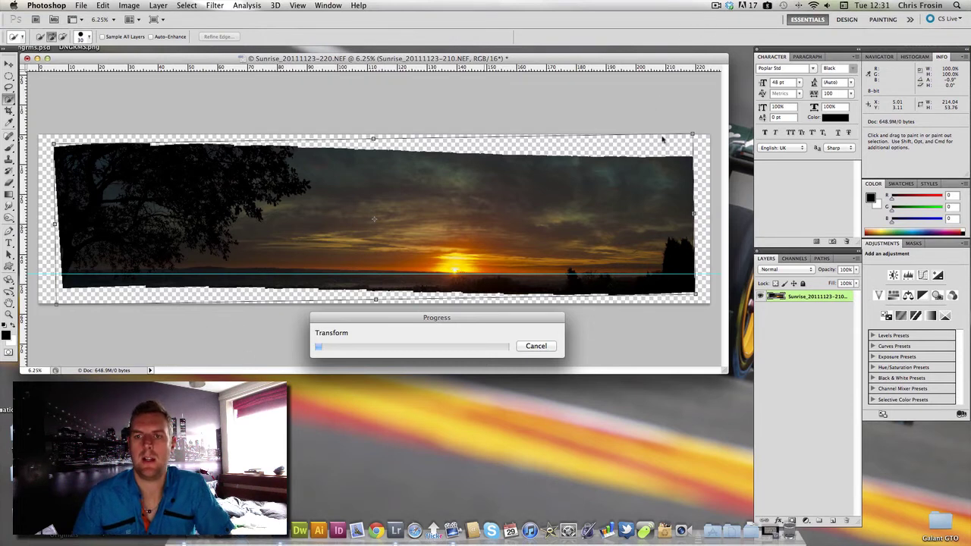
click(716, 6)
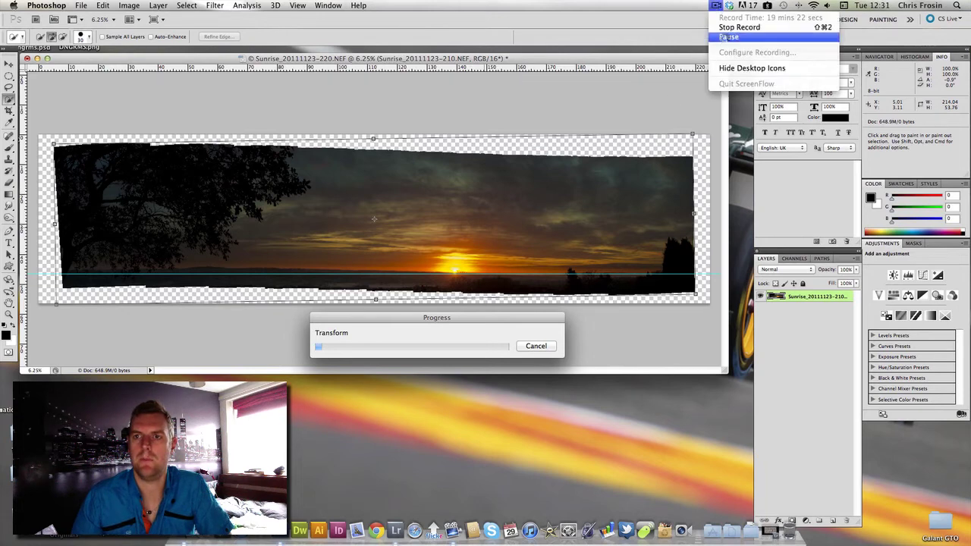
click(727, 36)
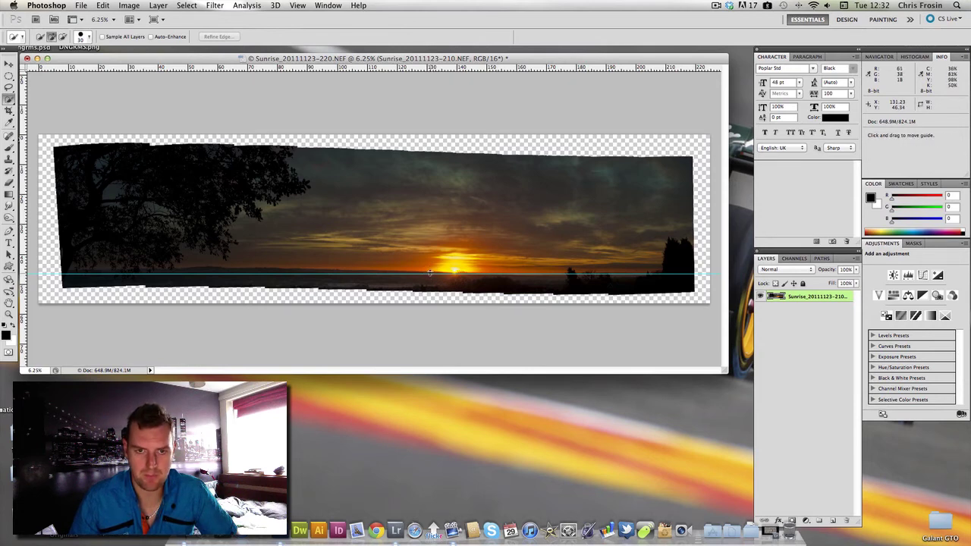
Step: Drag the horizon guide off, enlarge the window slightly, and load the merged layer's pixels as a selection
drag(429, 274, 429, 67)
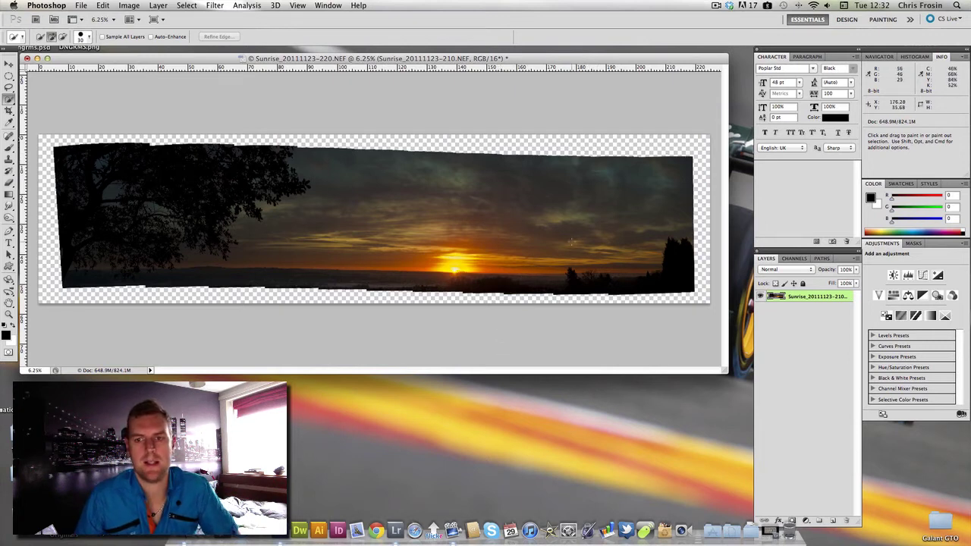
drag(726, 372, 728, 374)
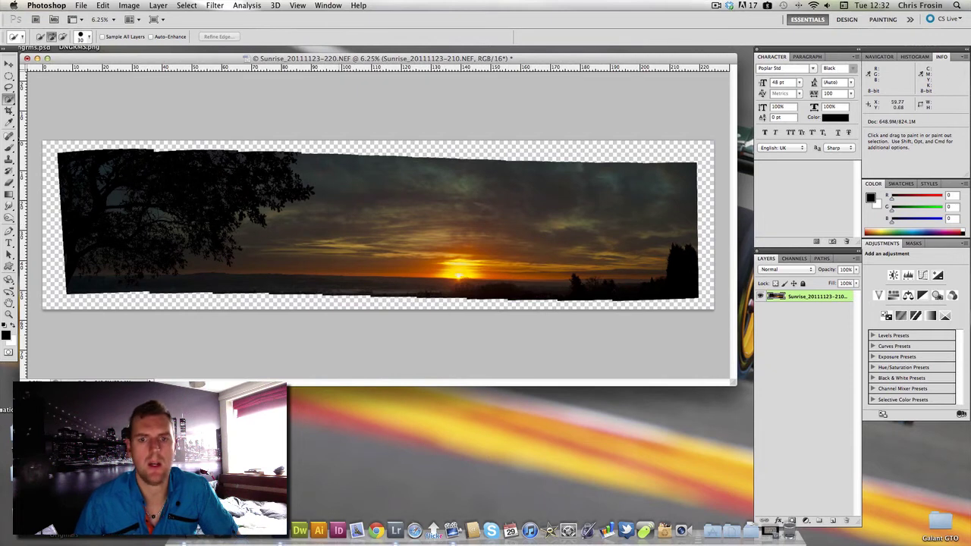
super+click(775, 297)
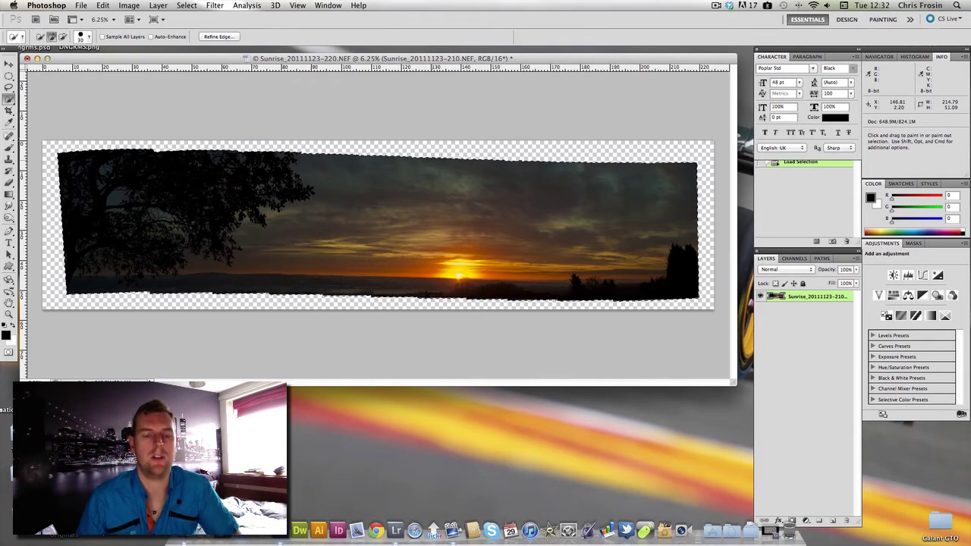
Step: Contract the panorama selection and feather it by 1 pixel
click(186, 6)
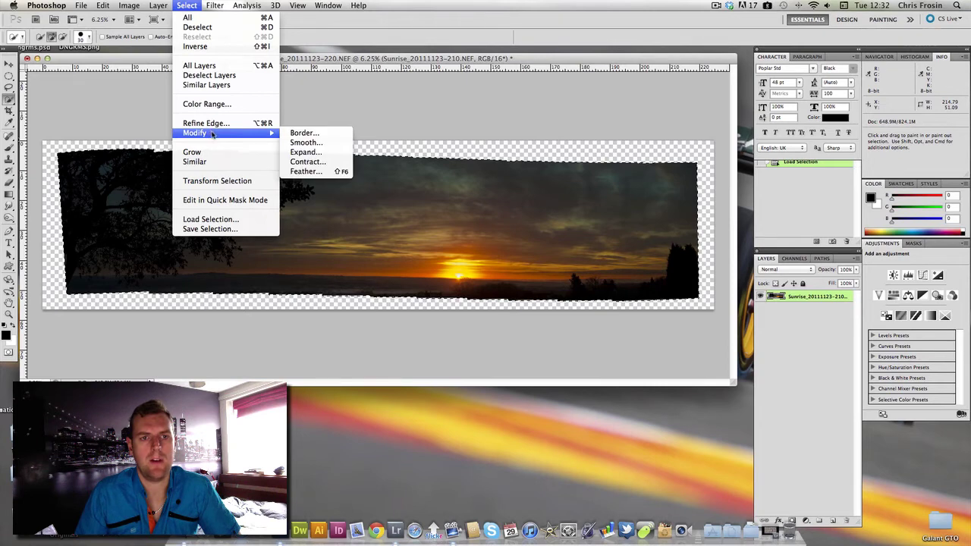
click(326, 164)
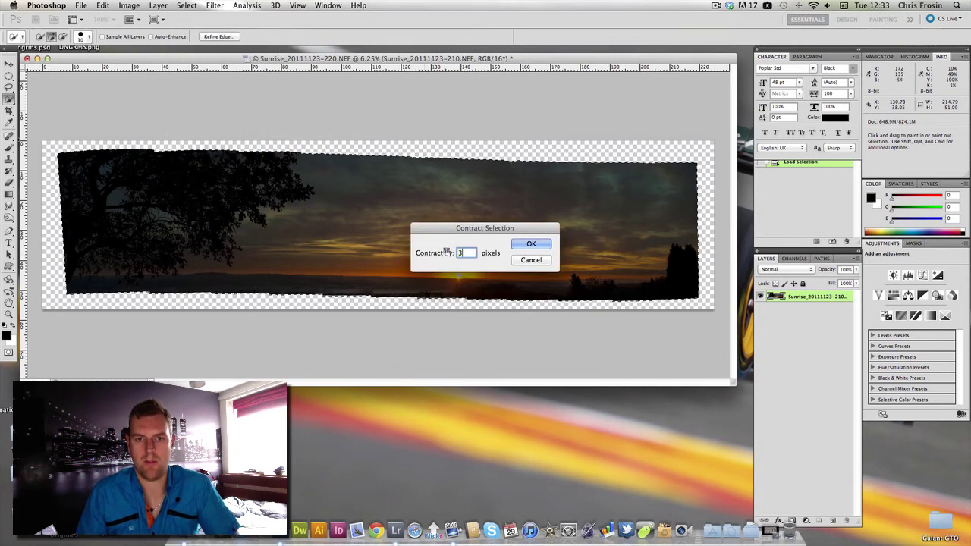
click(530, 244)
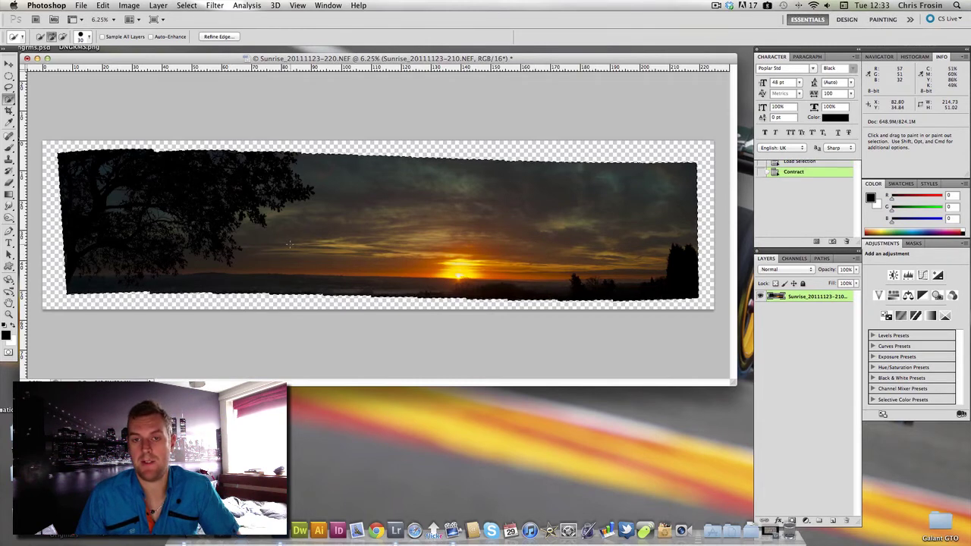
click(186, 6)
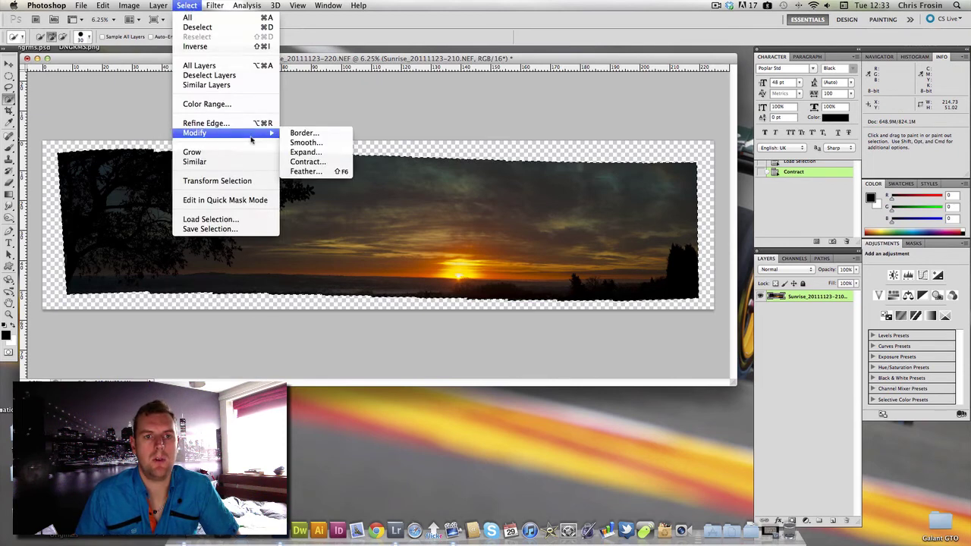
click(326, 173)
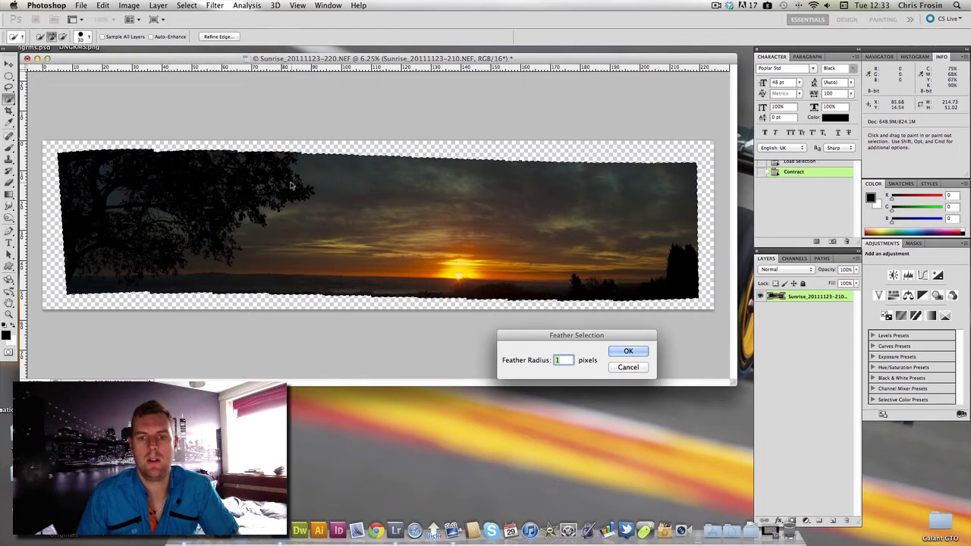
click(629, 351)
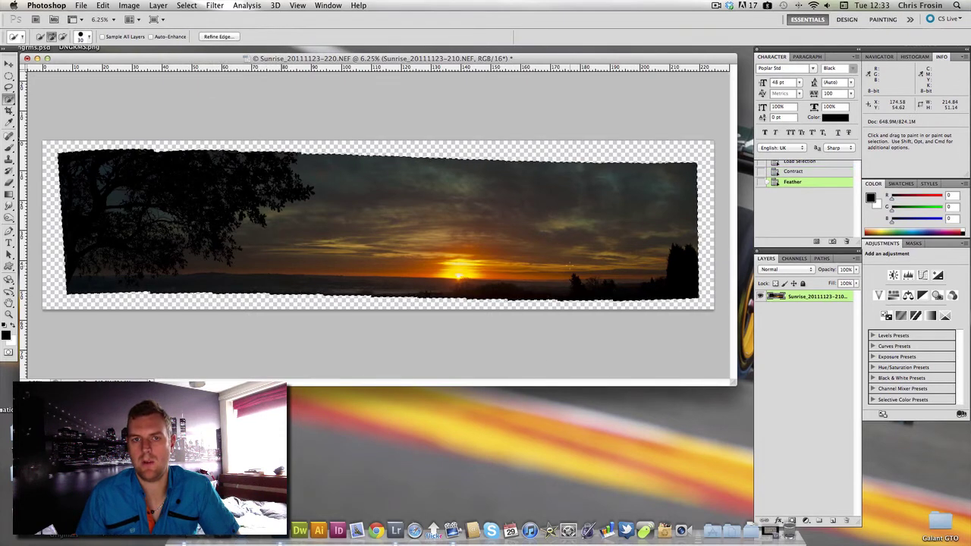
Step: Invert the selection so the ragged transparent border is selected
click(186, 6)
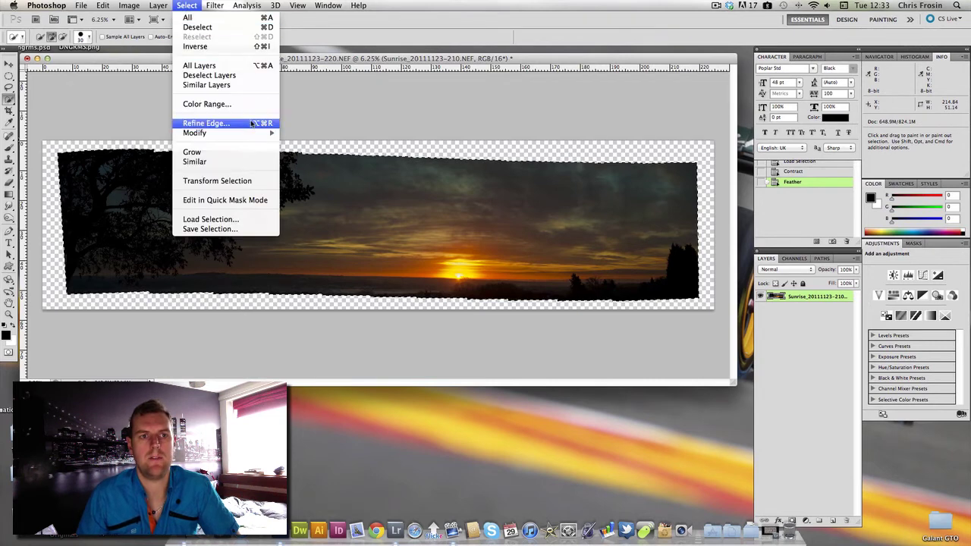
mouse_move(256, 134)
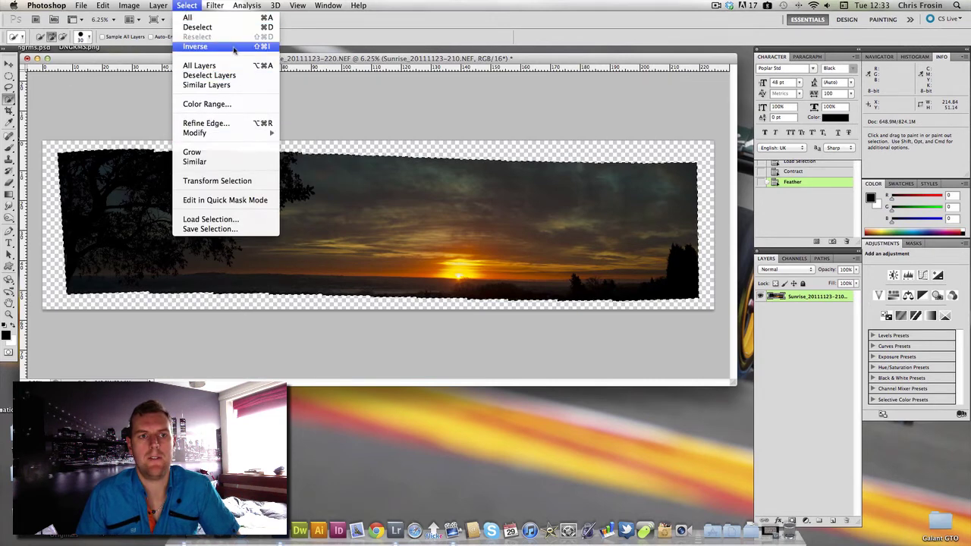
click(195, 46)
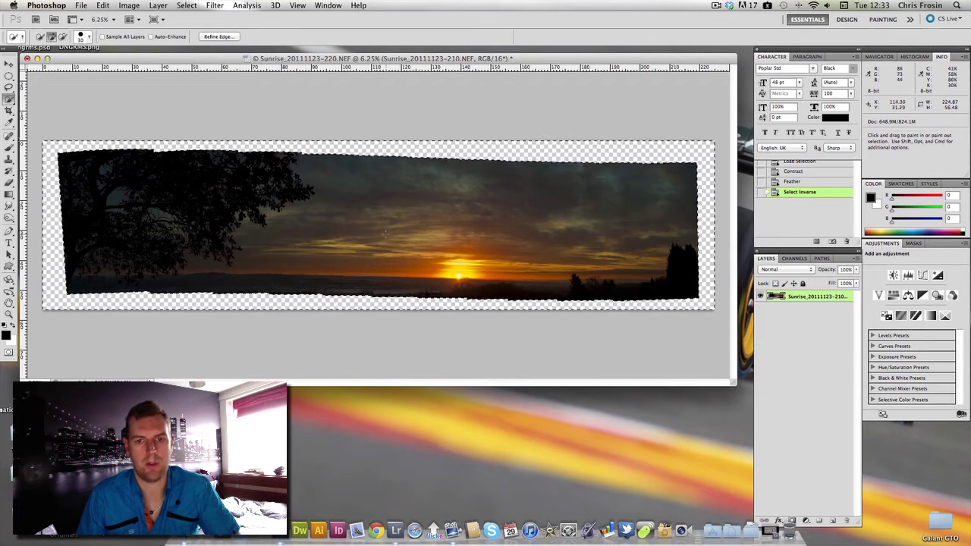
key(super)
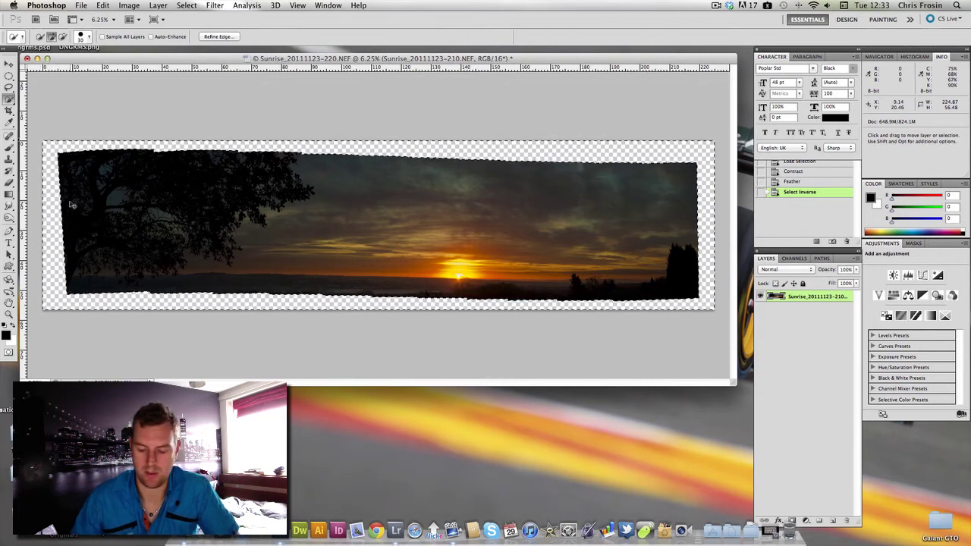
key(super+plus)
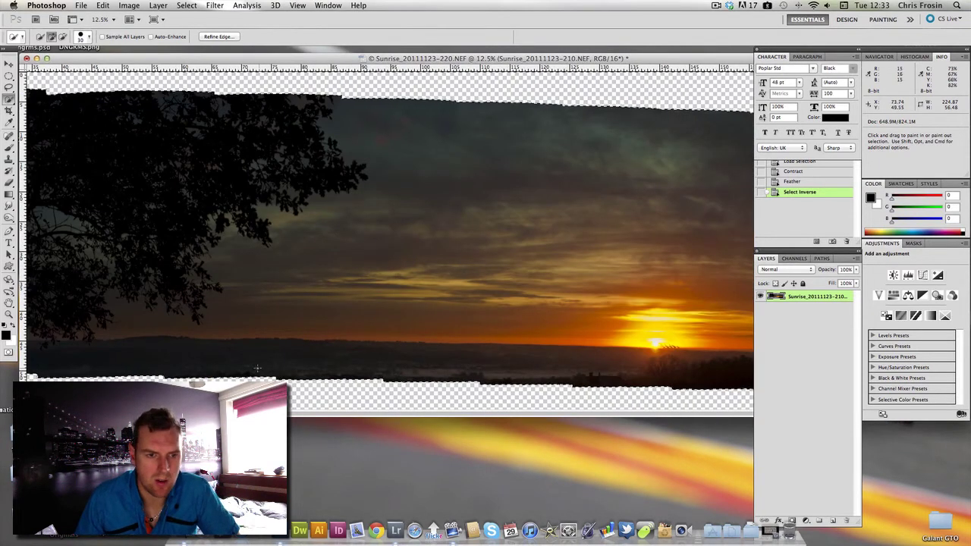
scroll(260, 314, left, 3)
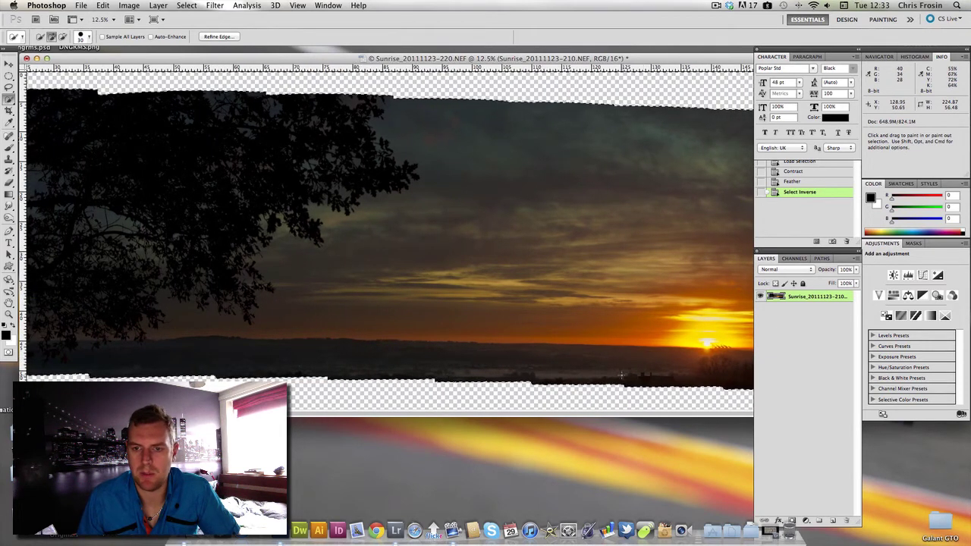
scroll(295, 306, right, 10)
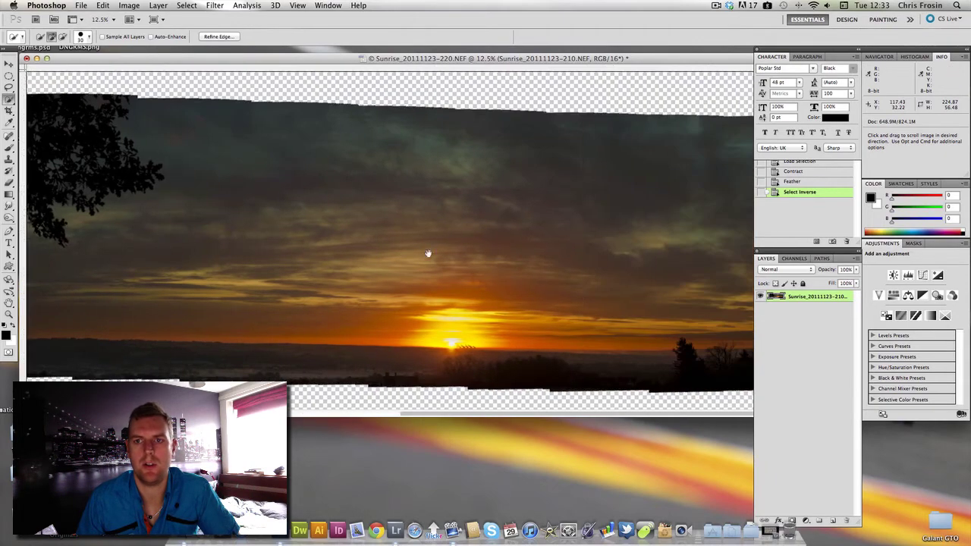
scroll(401, 223, left, 12)
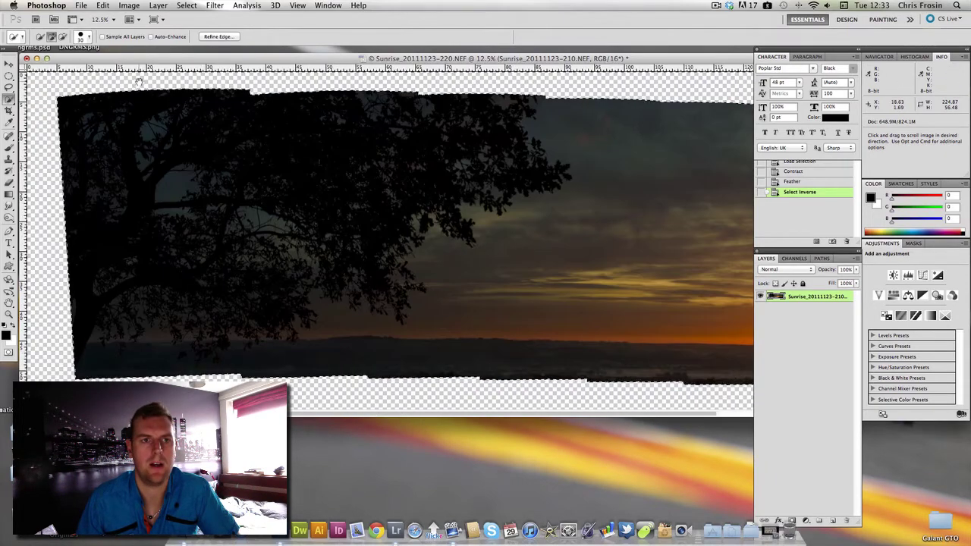
scroll(403, 251, right, 15)
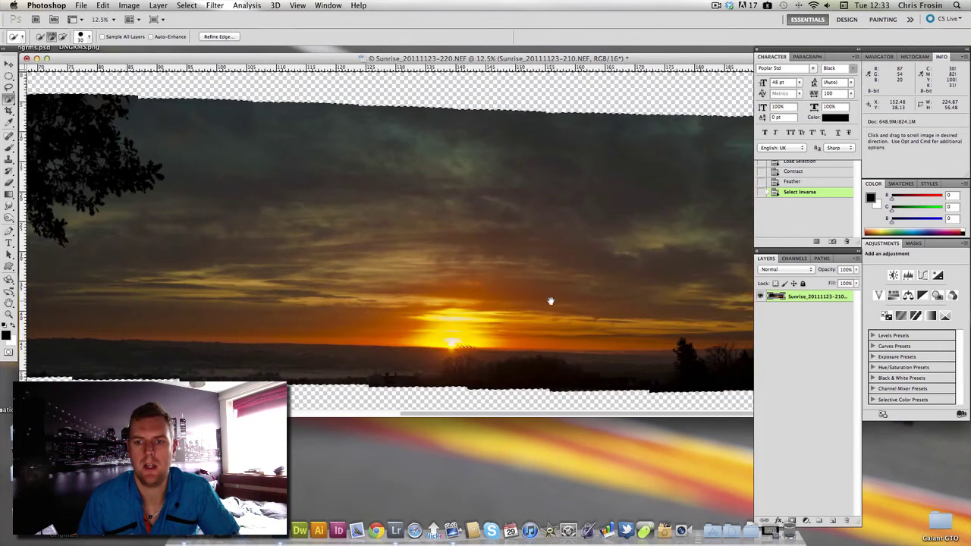
scroll(466, 215, left, 14)
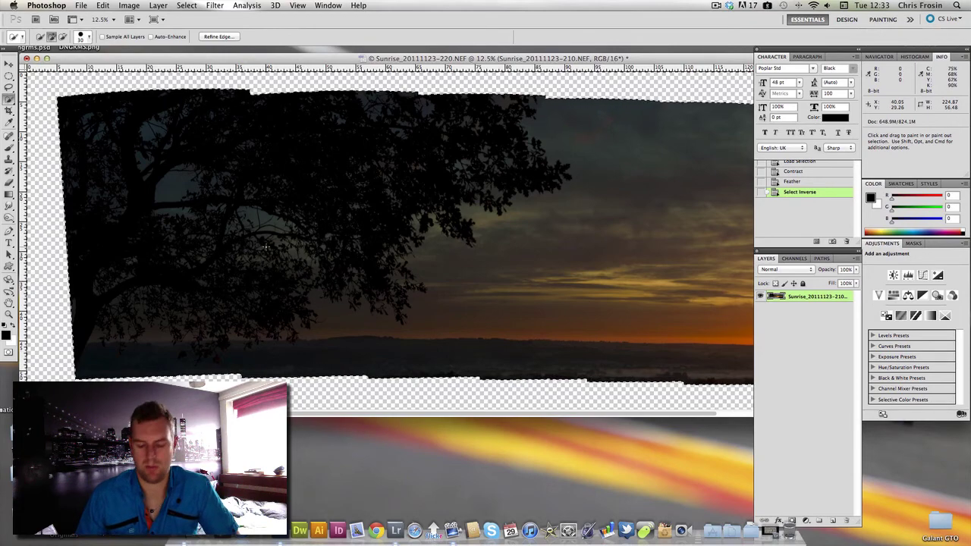
key(super+minus)
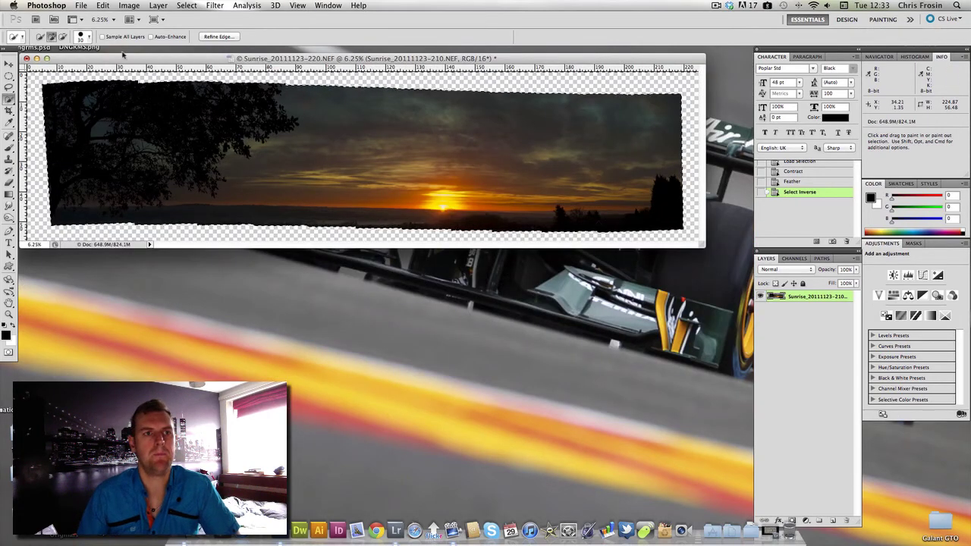
Step: Attempt a Content-Aware fill (Normal, 100%) of the selected border; it fails for lack of RAM
click(99, 7)
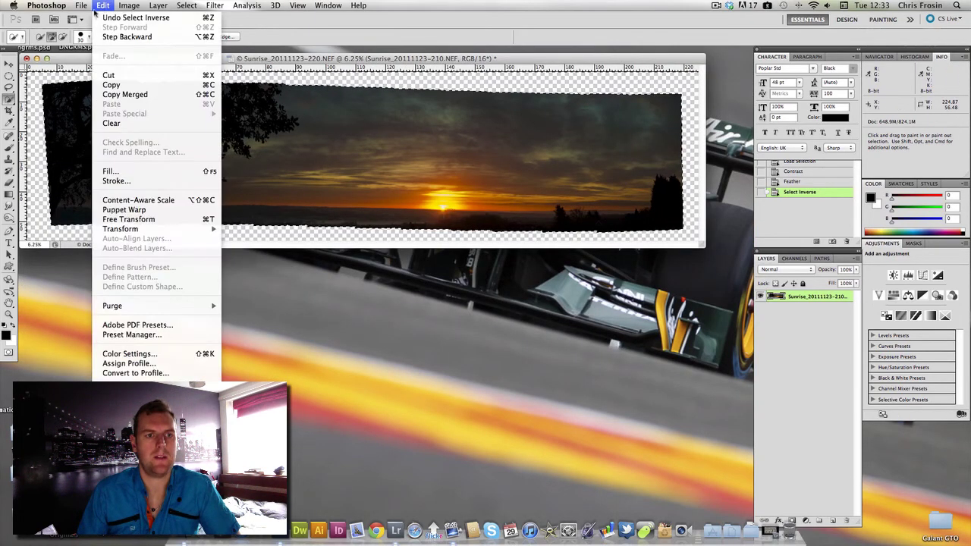
click(136, 173)
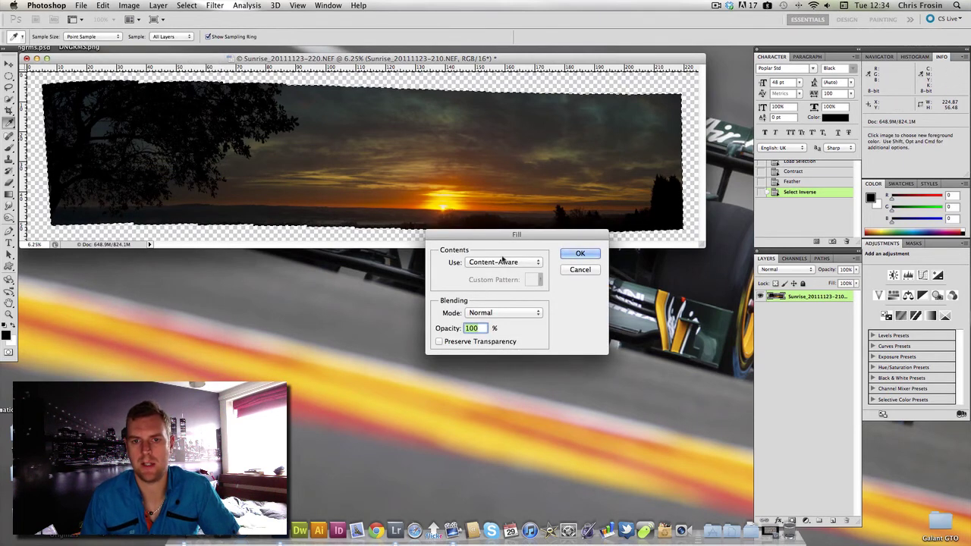
drag(494, 237, 241, 116)
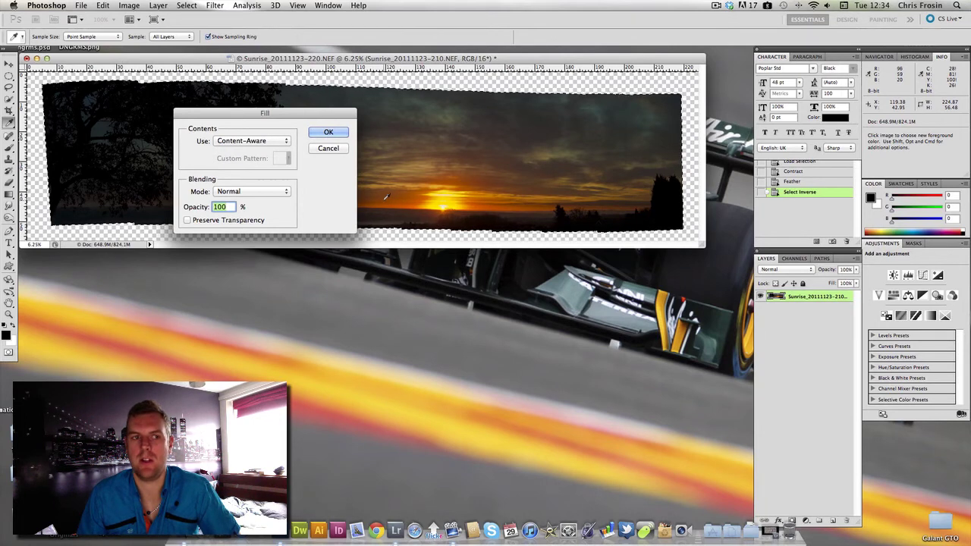
key(Escape)
key(w)
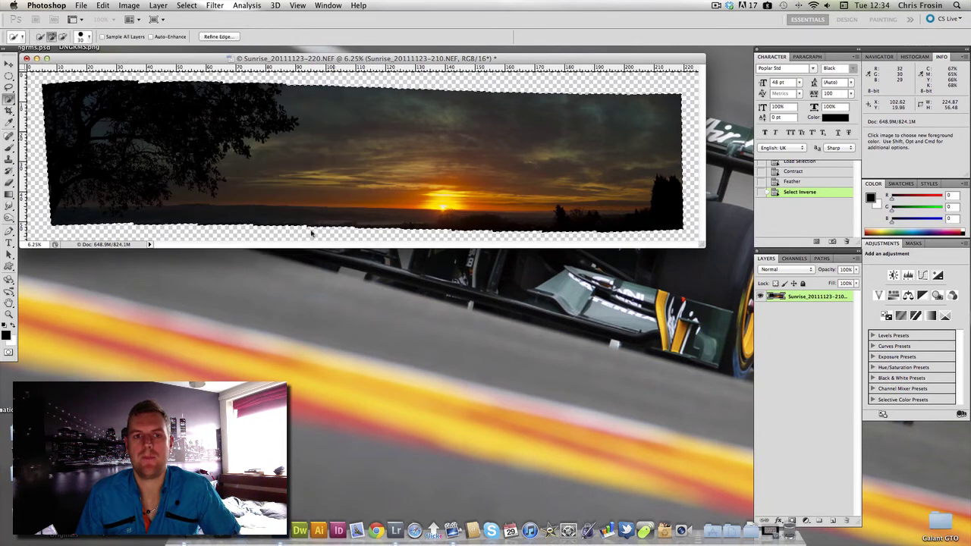
key(shift+BackSpace)
key(Return)
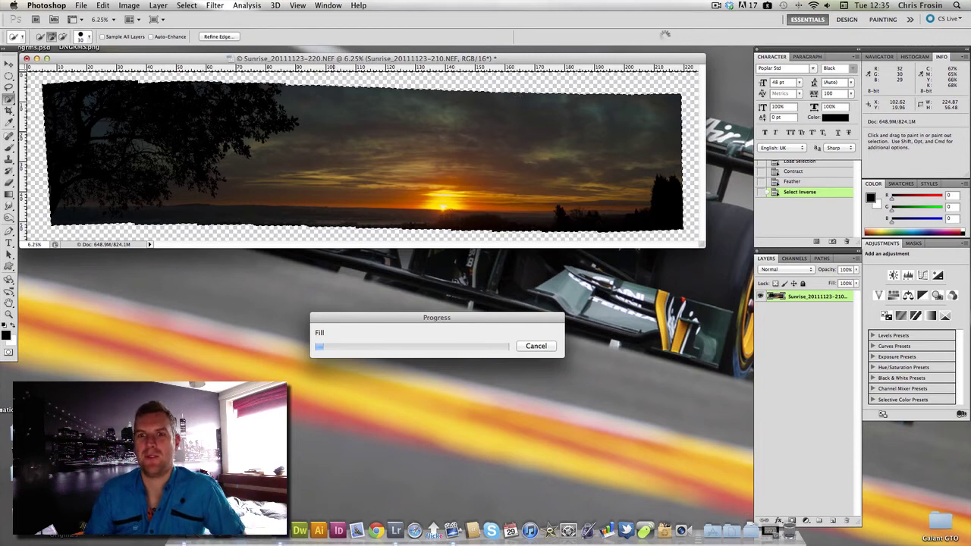
click(716, 5)
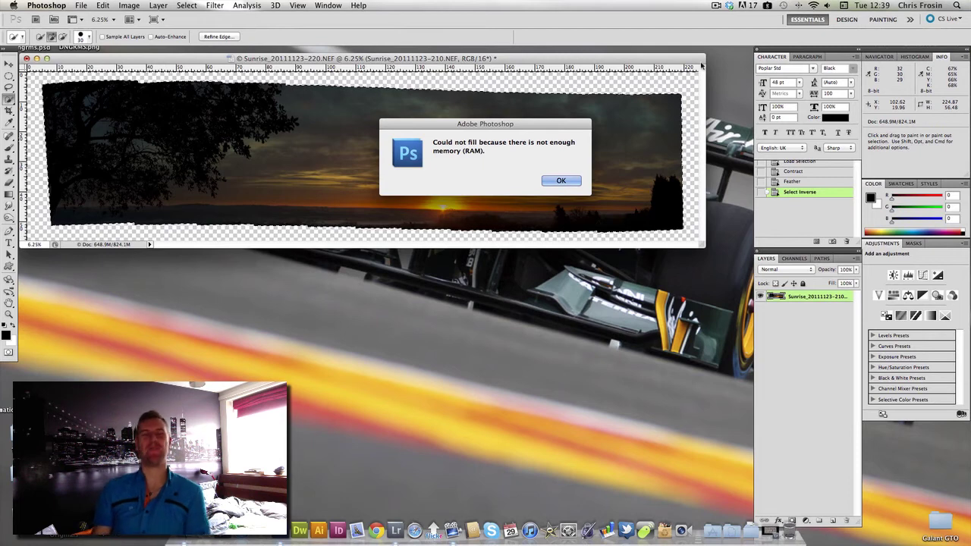
Step: Dismiss the memory alert and set the Image Size resolution to 300 pixels/inch
click(560, 180)
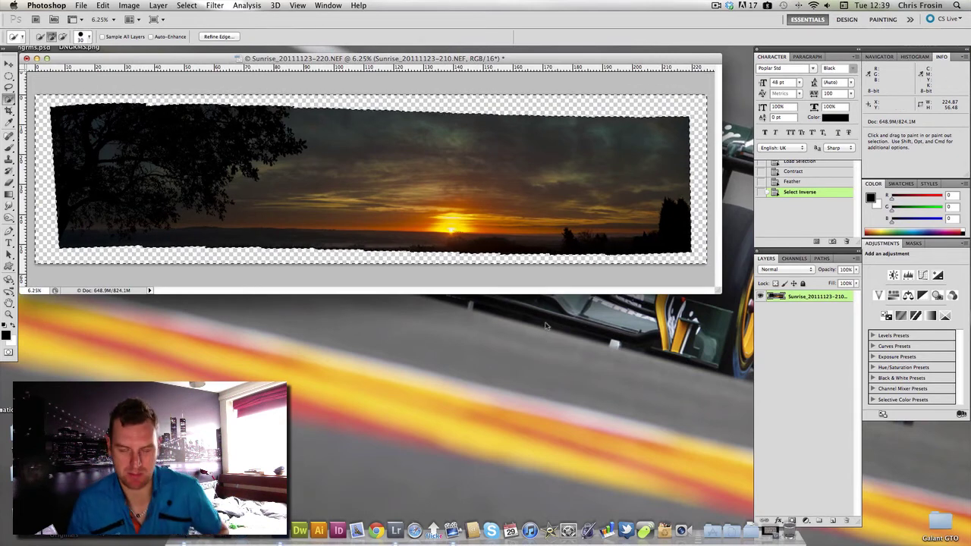
click(129, 6)
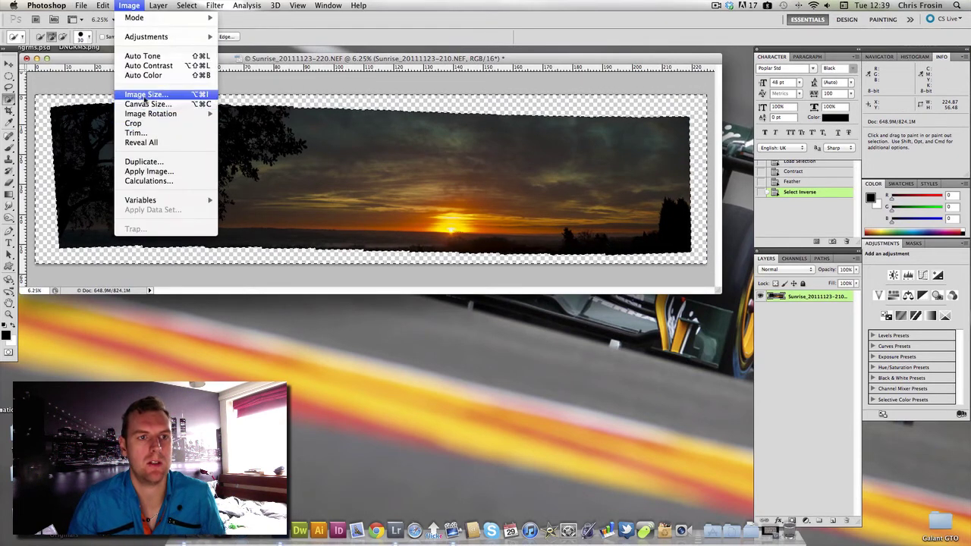
click(145, 95)
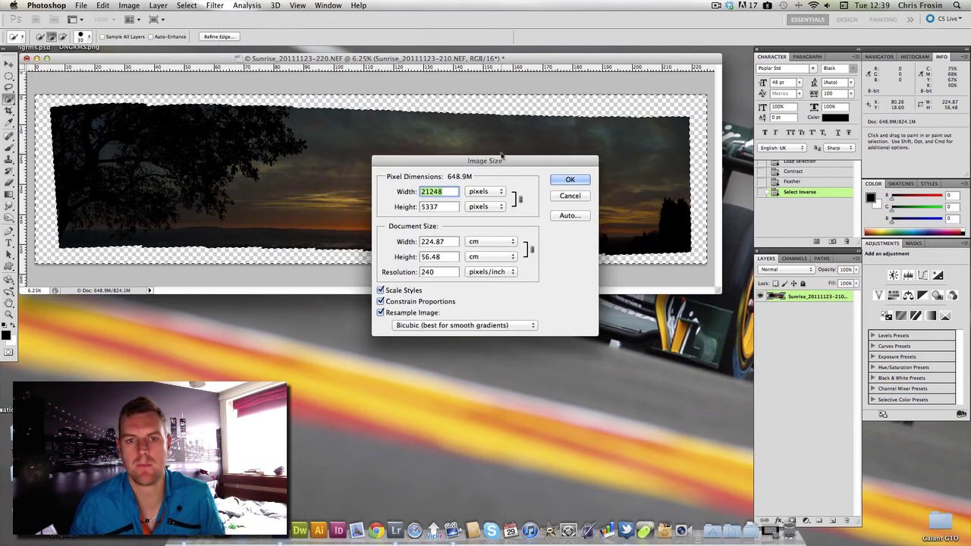
drag(482, 163, 548, 292)
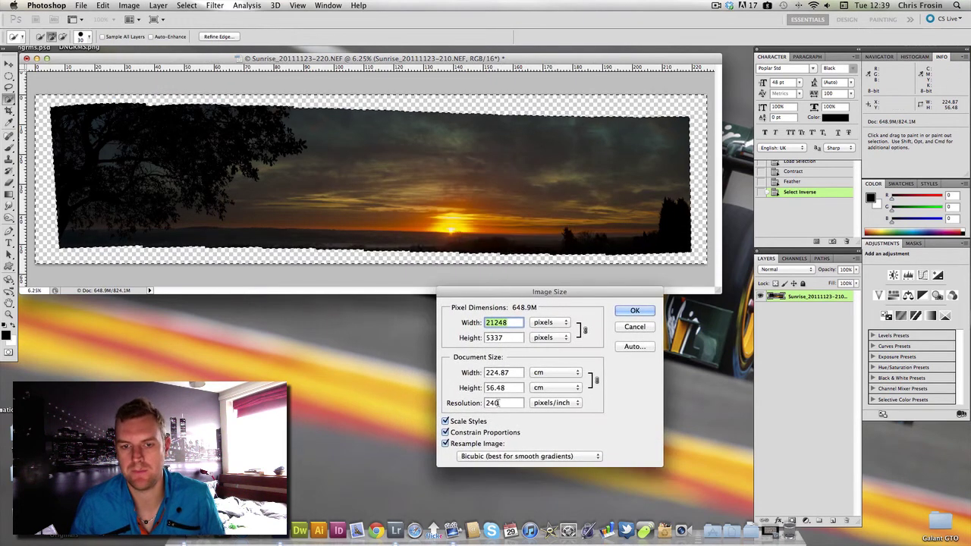
double_click(497, 403)
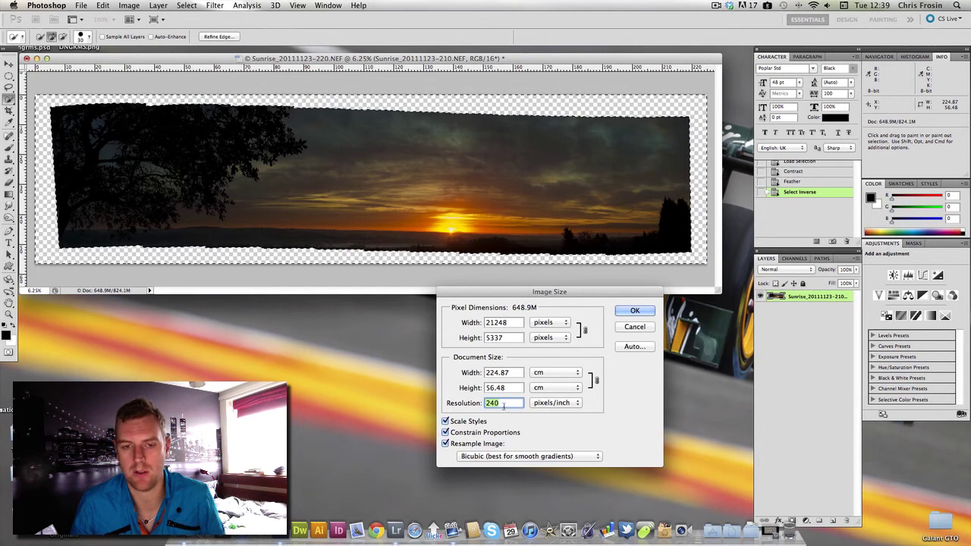
text(300)
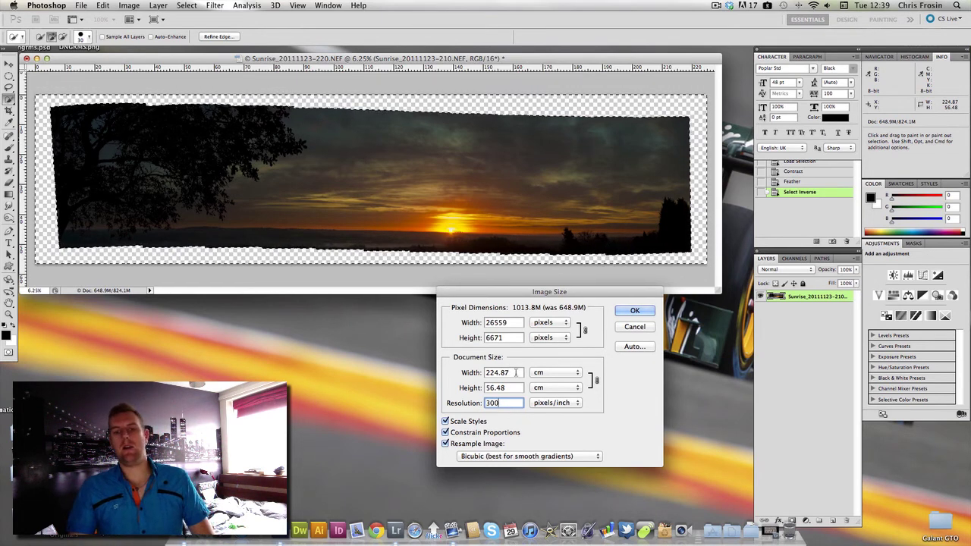
Step: Set the document width to 36 inches and apply the resize to 10800 × 2713 pixels
click(516, 372)
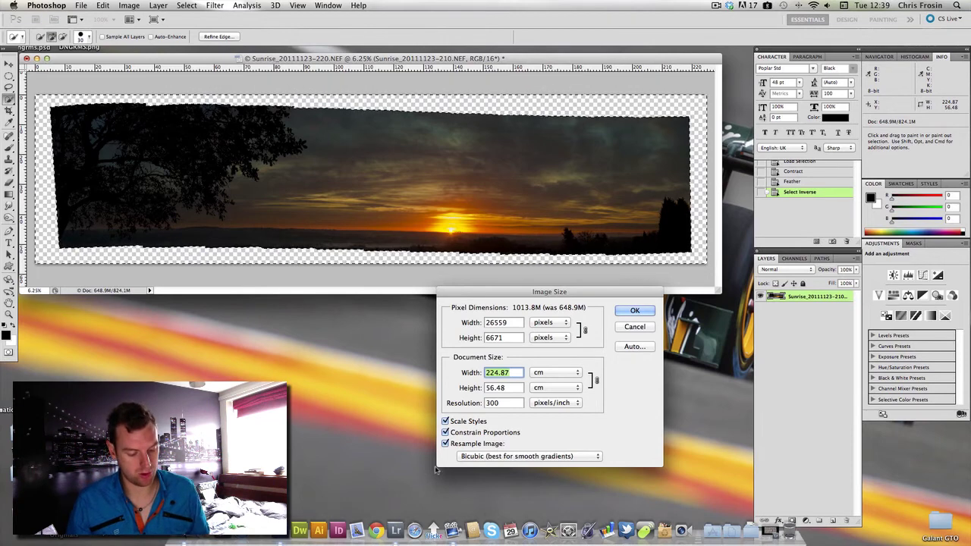
click(556, 372)
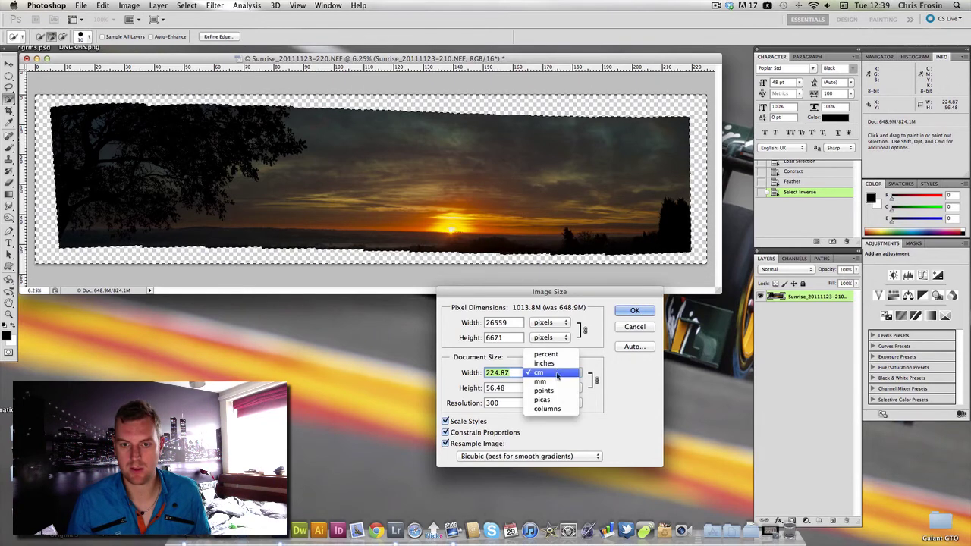
click(550, 362)
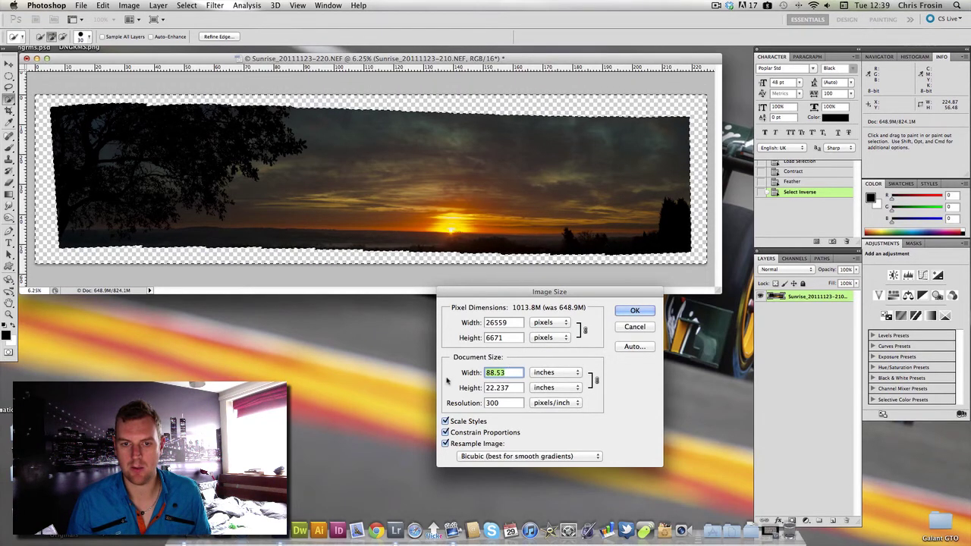
text(24)
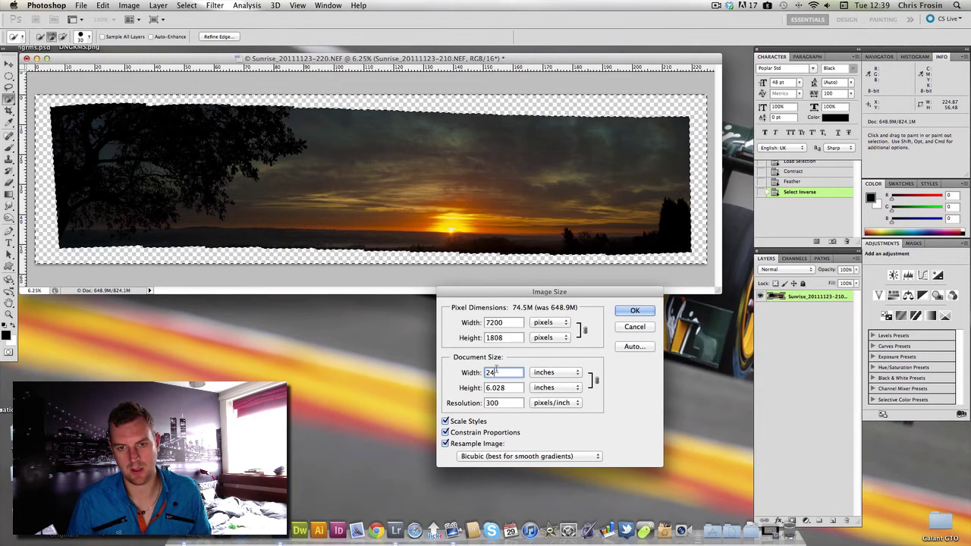
double_click(493, 372)
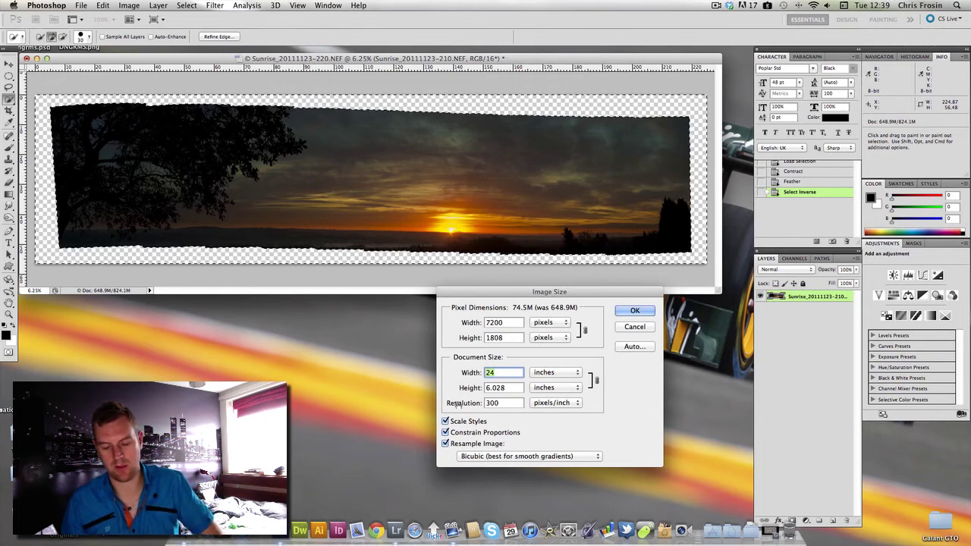
text(36)
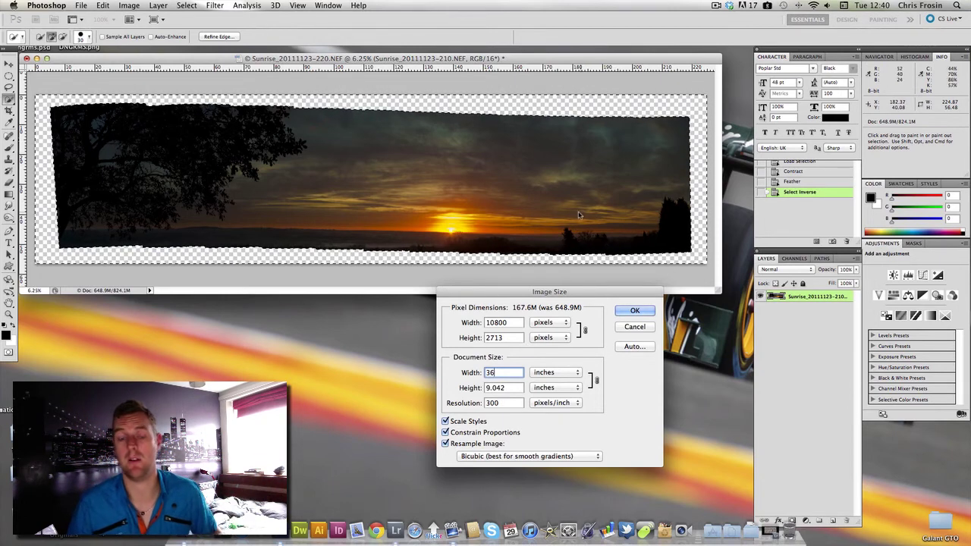
key(Return)
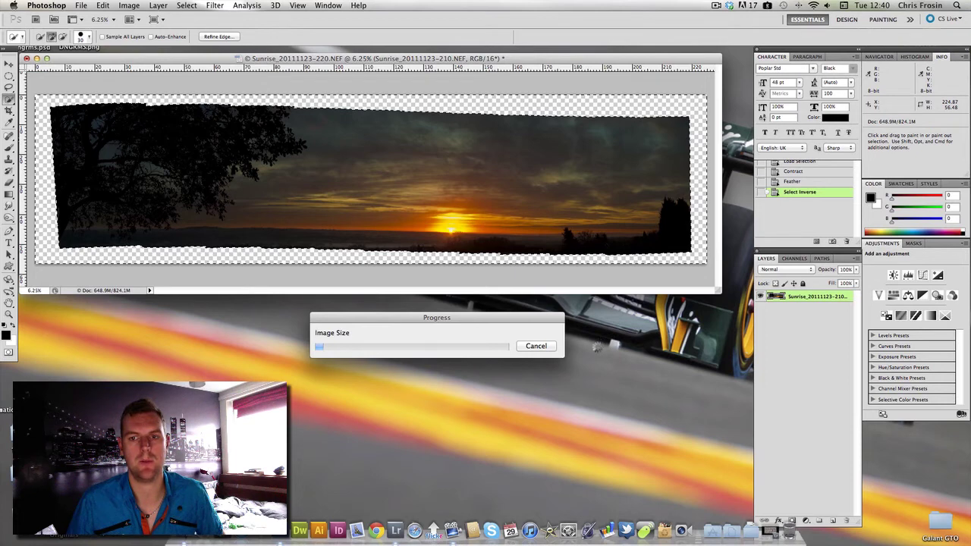
click(721, 6)
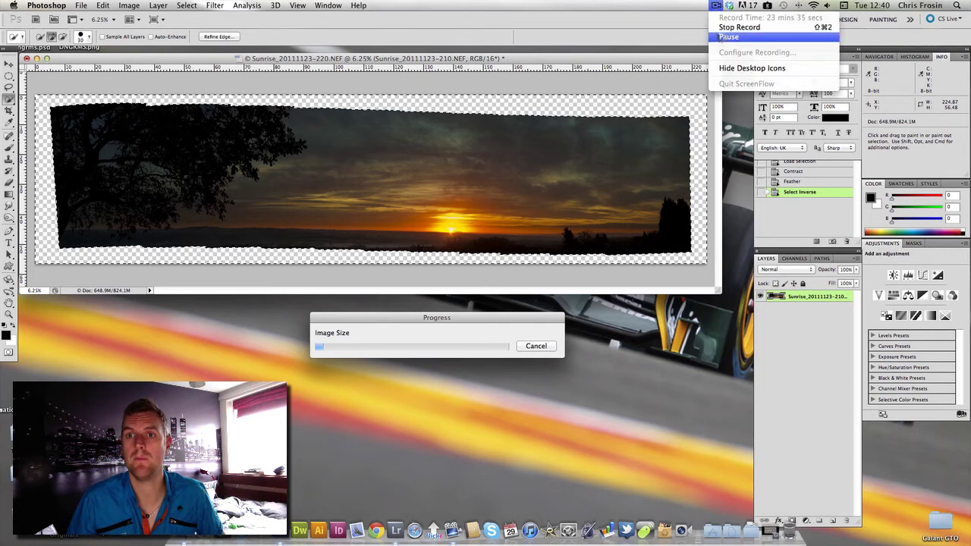
Step: Fill the panorama's empty border, then deselect with Cmd+D
click(722, 38)
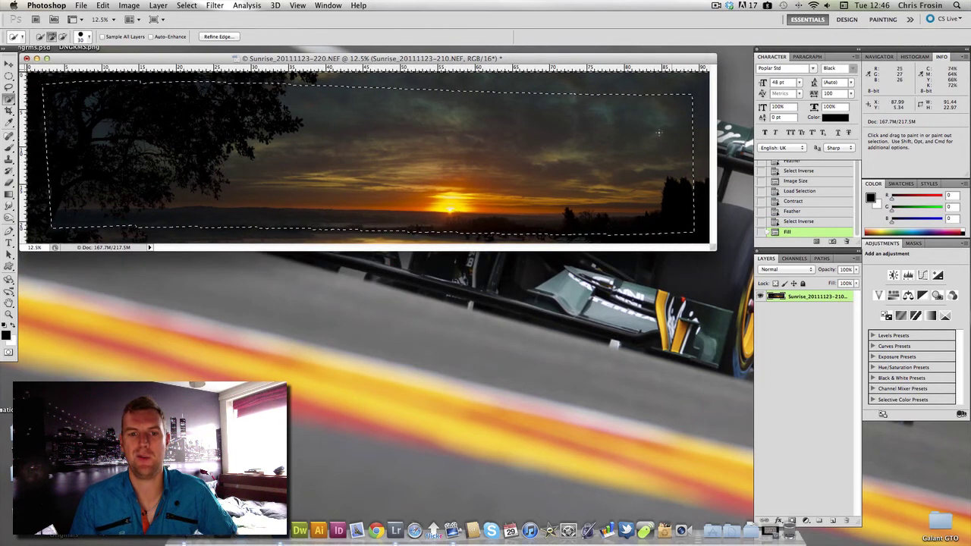
key(cmd+d)
drag(714, 248, 730, 313)
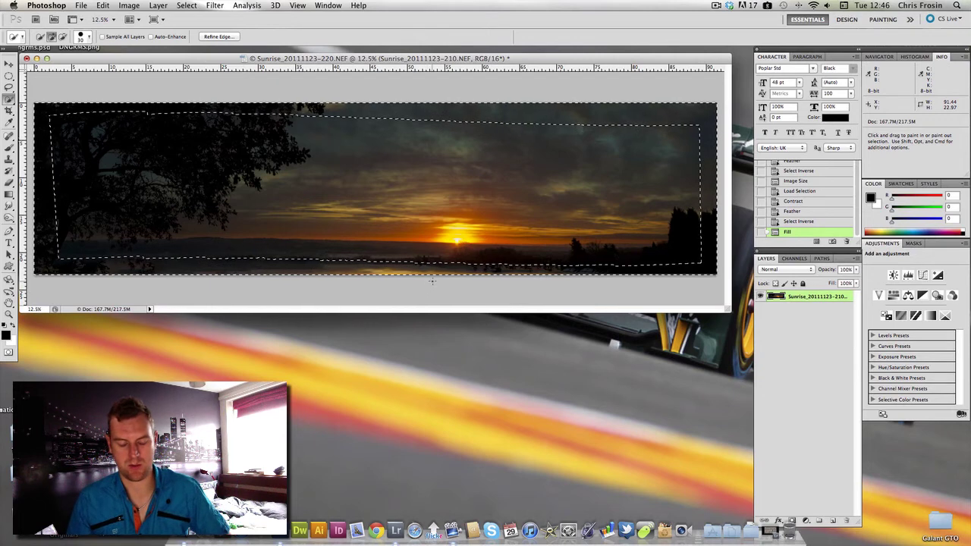
key(super+d)
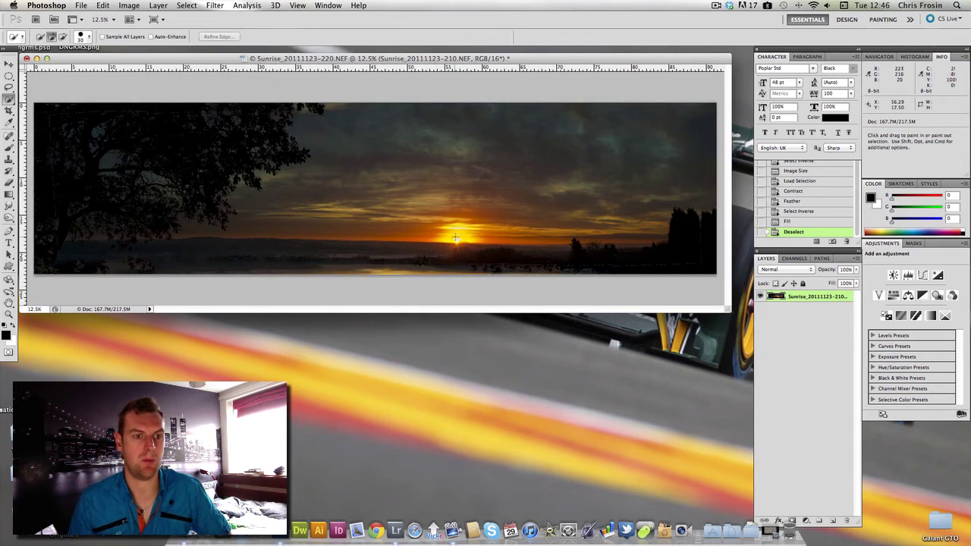
drag(726, 310, 736, 313)
Step: Zoom in to 100% and pan along the sky's top edge to inspect the fill
key(super+equal)
key(super+equal)
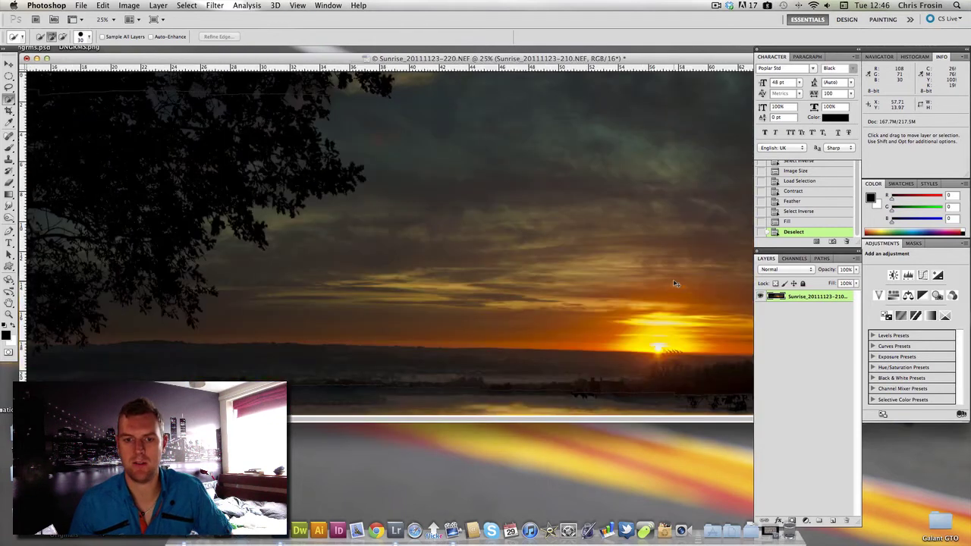
scroll(427, 329, left, 1)
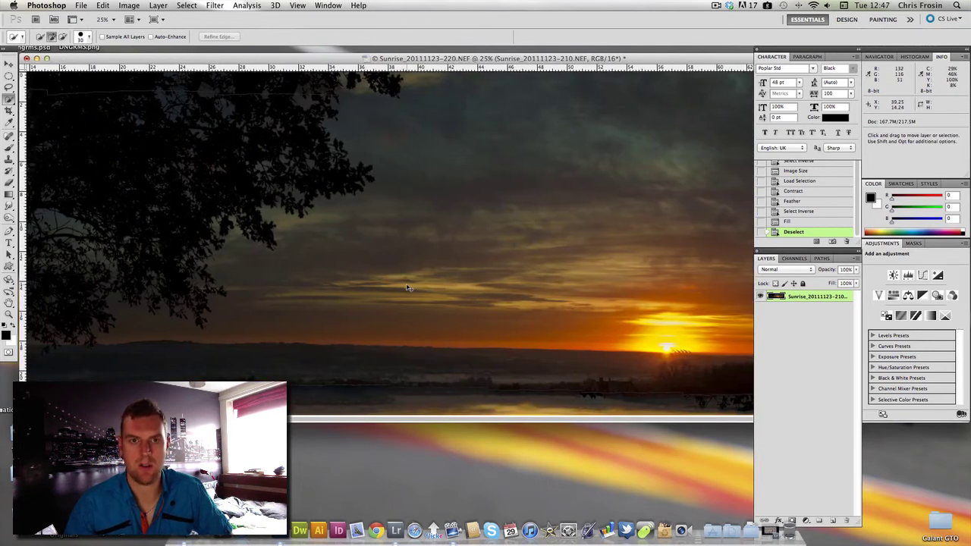
key(super+equal)
key(super+equal)
key(super+equal)
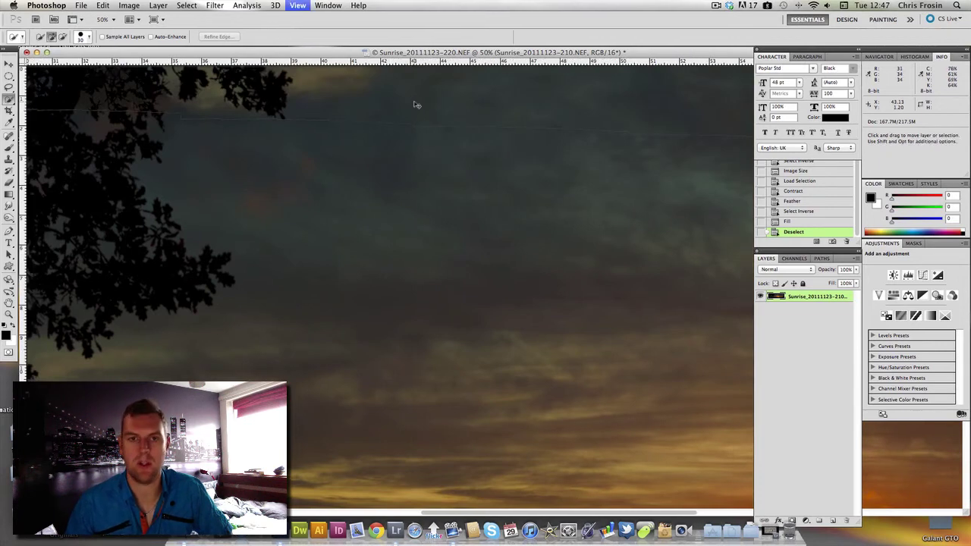
key(super+equal)
drag(394, 341, 386, 264)
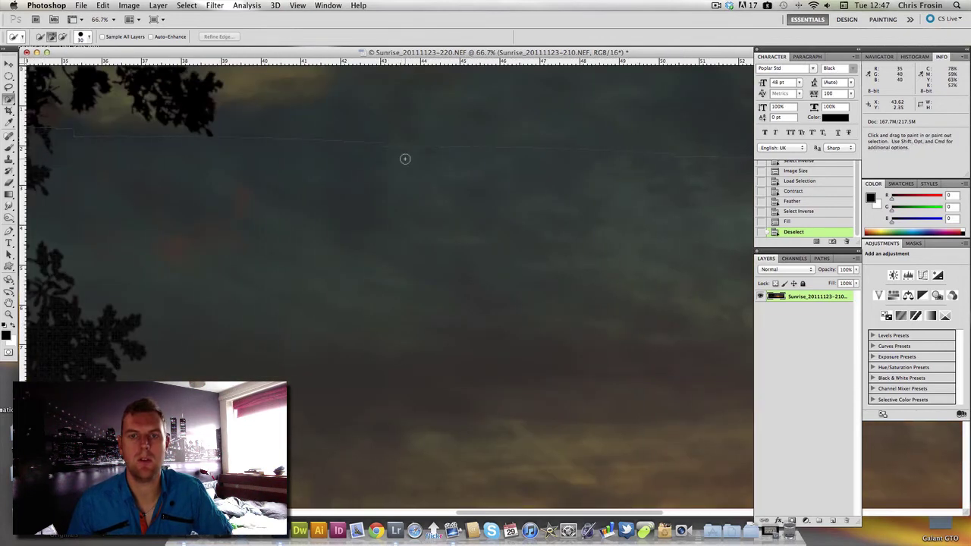
key(super+equal)
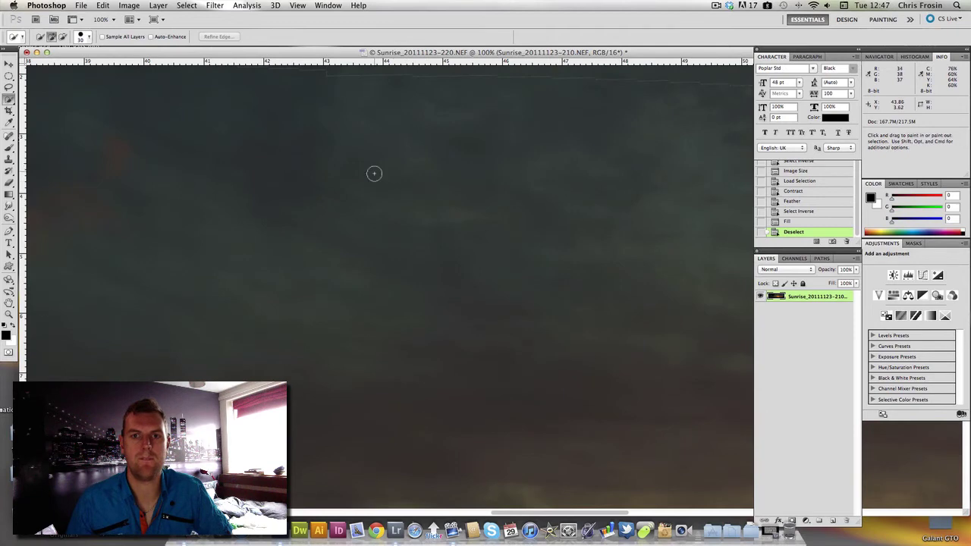
scroll(378, 152, up, 5)
scroll(288, 251, left, 5)
scroll(479, 305, up, 10)
scroll(325, 281, left, 5)
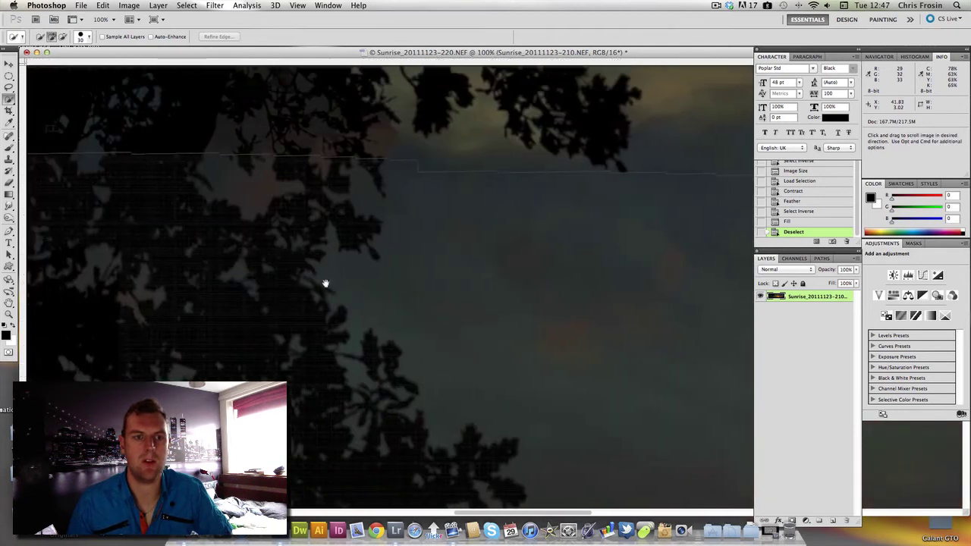
scroll(516, 308, left, 10)
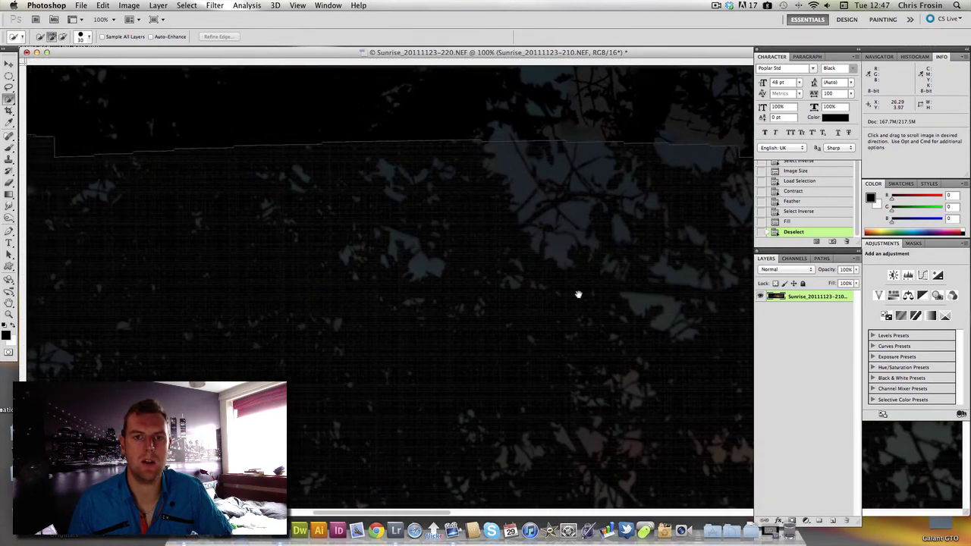
scroll(387, 254, left, 5)
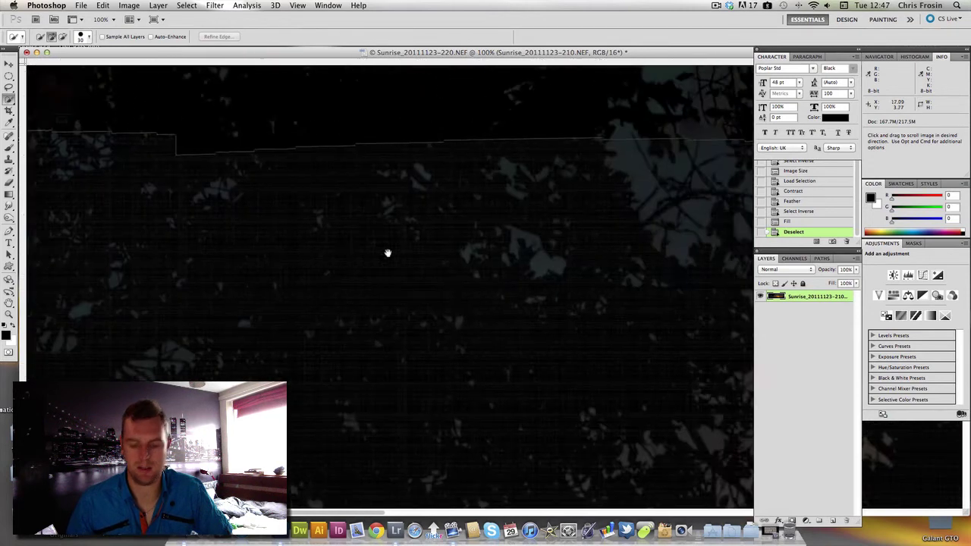
Step: Zoom back out to 12.5% to fit the whole panorama
key(super+minus)
key(super+r)
key(super+minus)
key(super+minus)
key(super+minus)
key(super+minus)
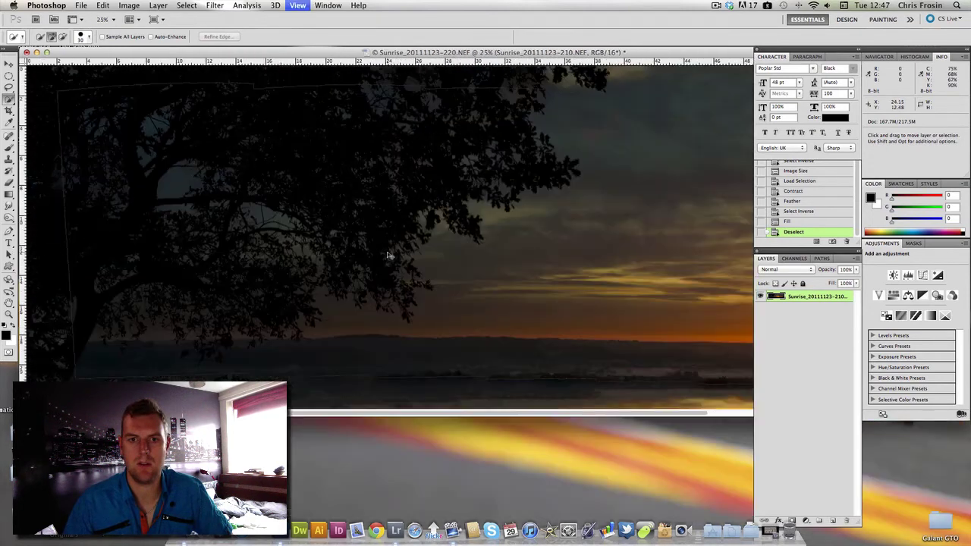
key(super+minus)
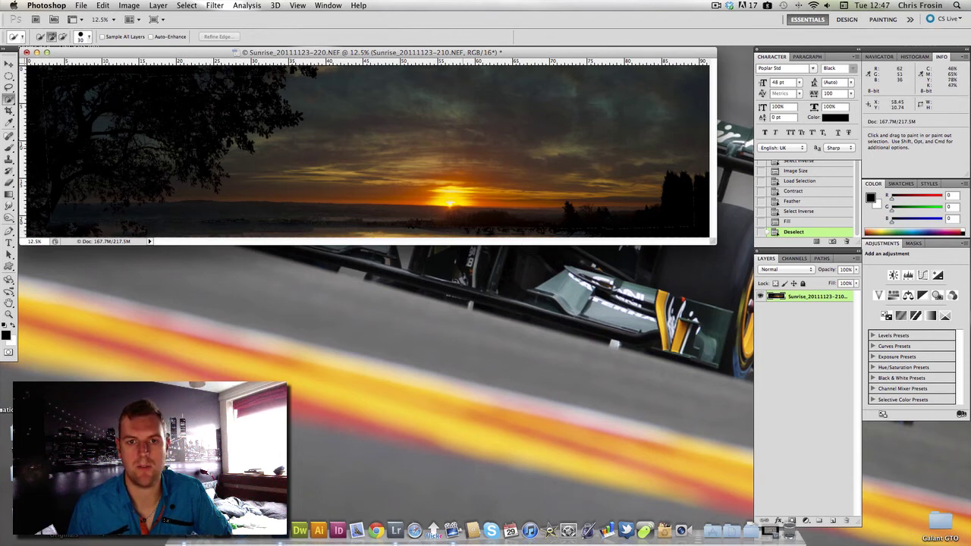
Step: Draw a crop box across the panorama, adjust its top, left, right and bottom edges, and commit it
click(9, 111)
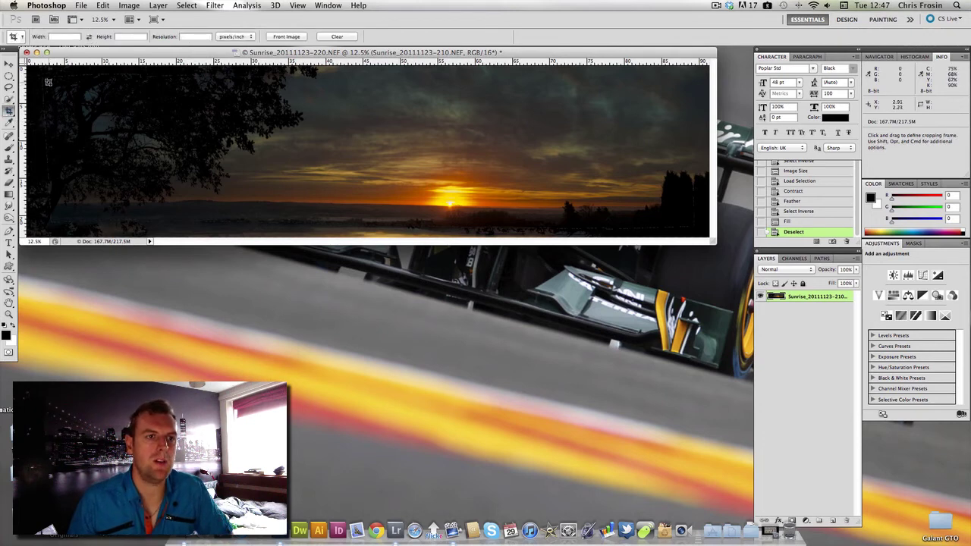
drag(45, 78, 694, 223)
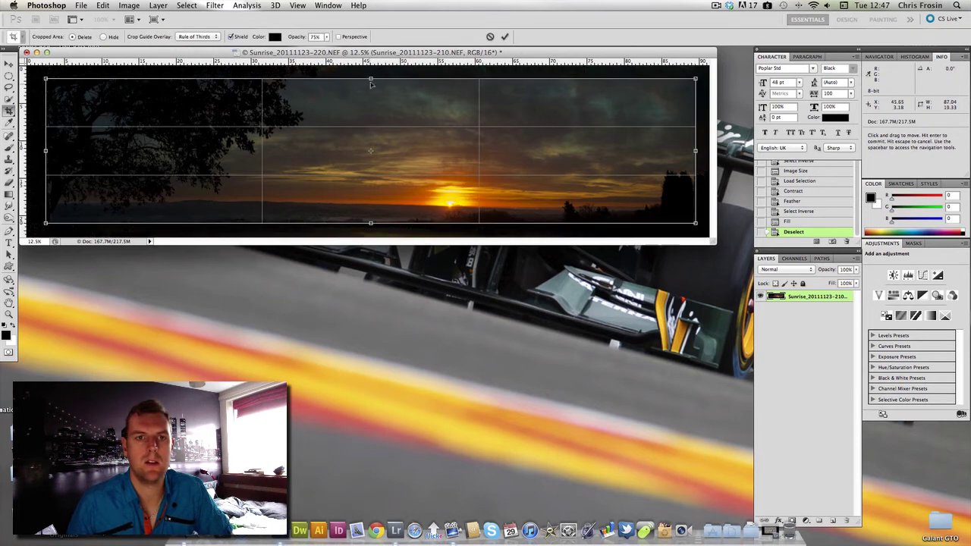
drag(370, 79, 370, 67)
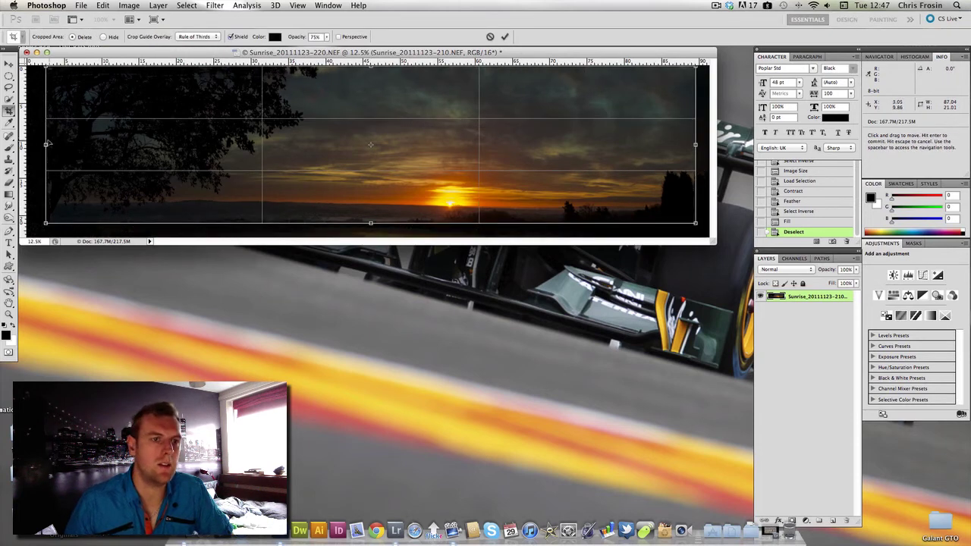
drag(46, 144, 49, 144)
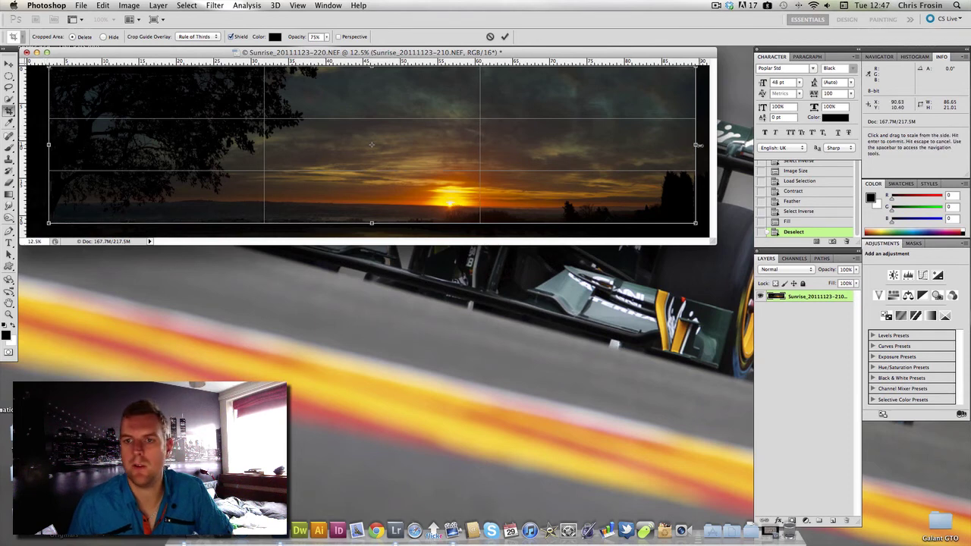
drag(697, 144, 708, 144)
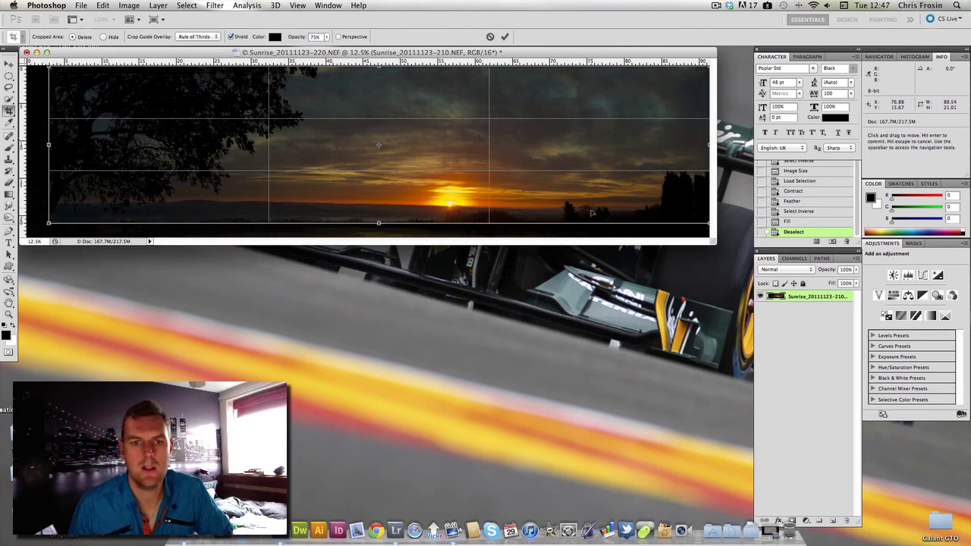
drag(713, 241, 736, 320)
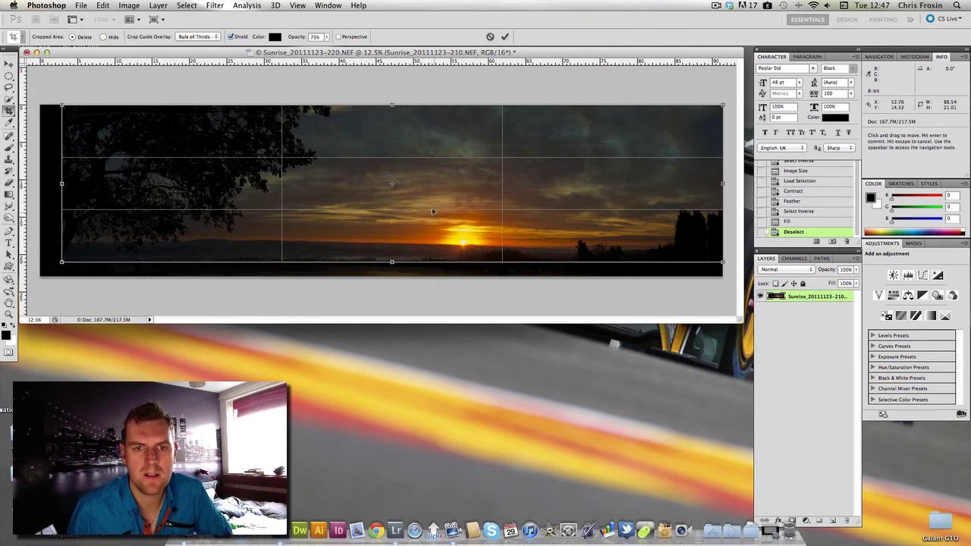
drag(391, 106, 392, 118)
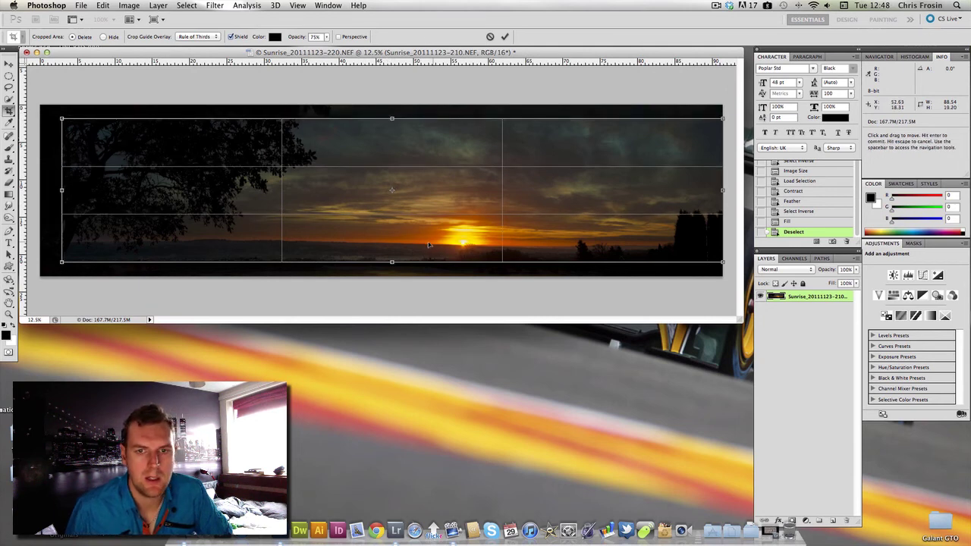
drag(392, 261, 393, 268)
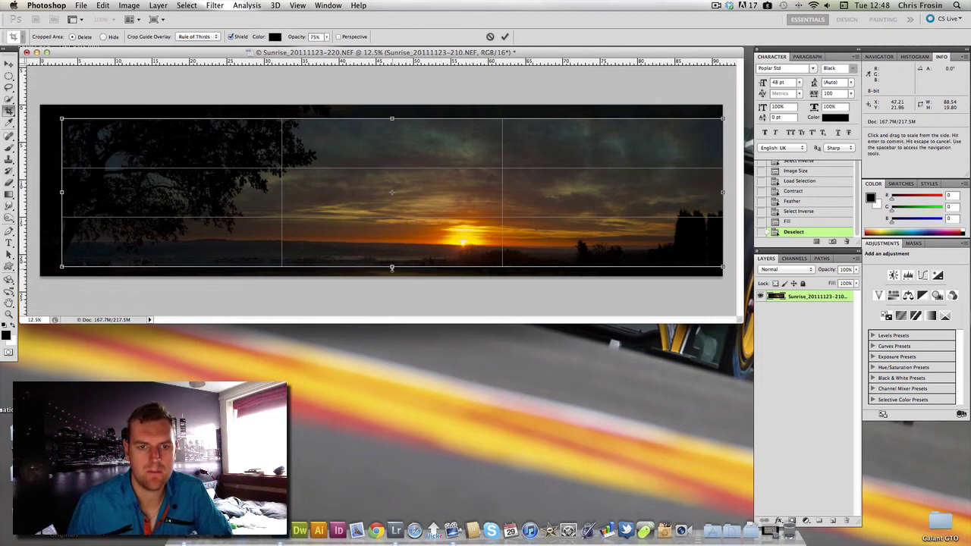
drag(391, 268, 392, 268)
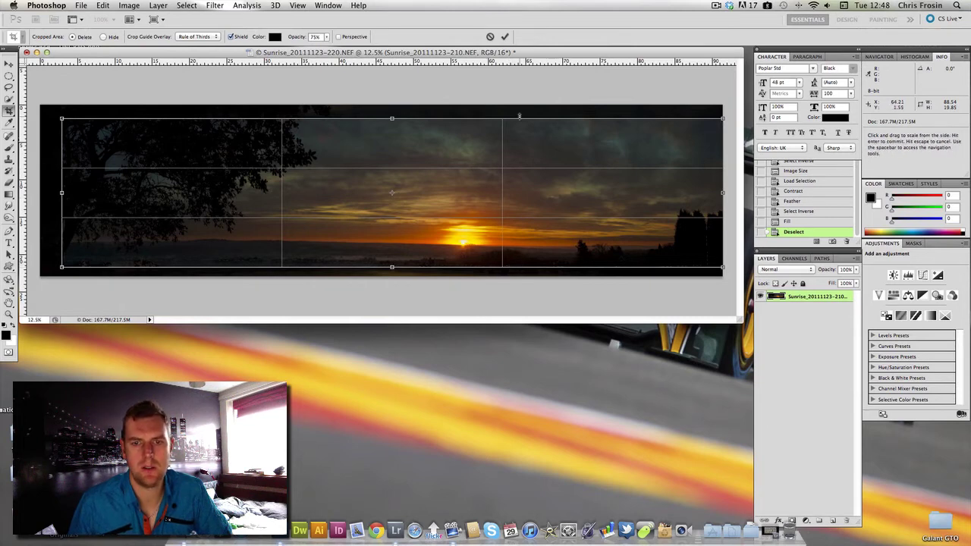
click(505, 37)
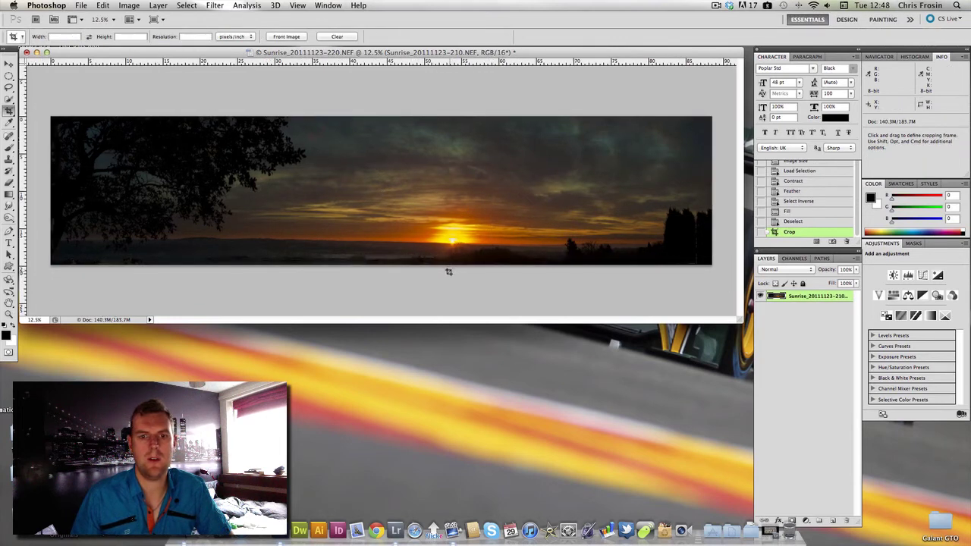
Step: At 33.3% zoom, heal the streak along the sky's top edge with a smaller Spot Healing Brush
drag(743, 320, 751, 395)
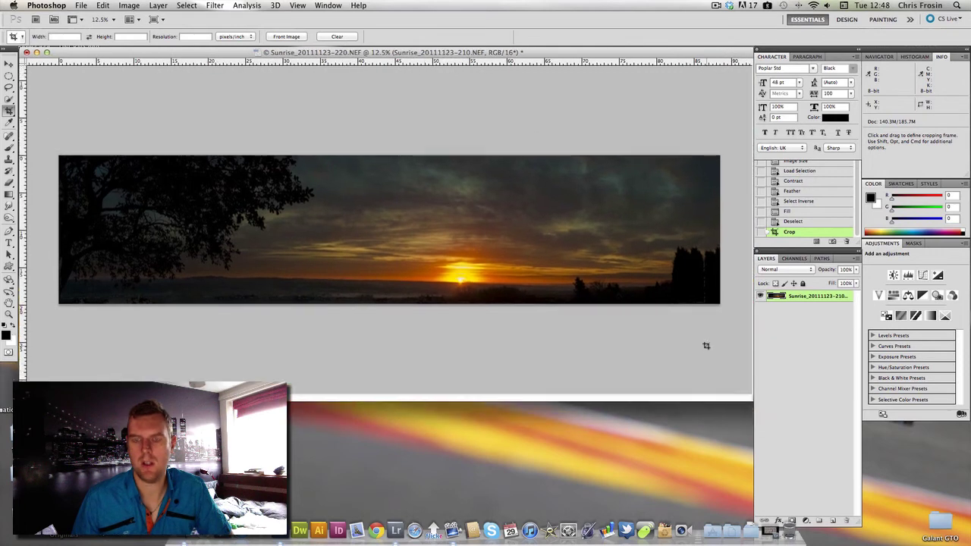
key(super+plus)
key(super+plus)
key(super+plus)
drag(705, 346, 391, 369)
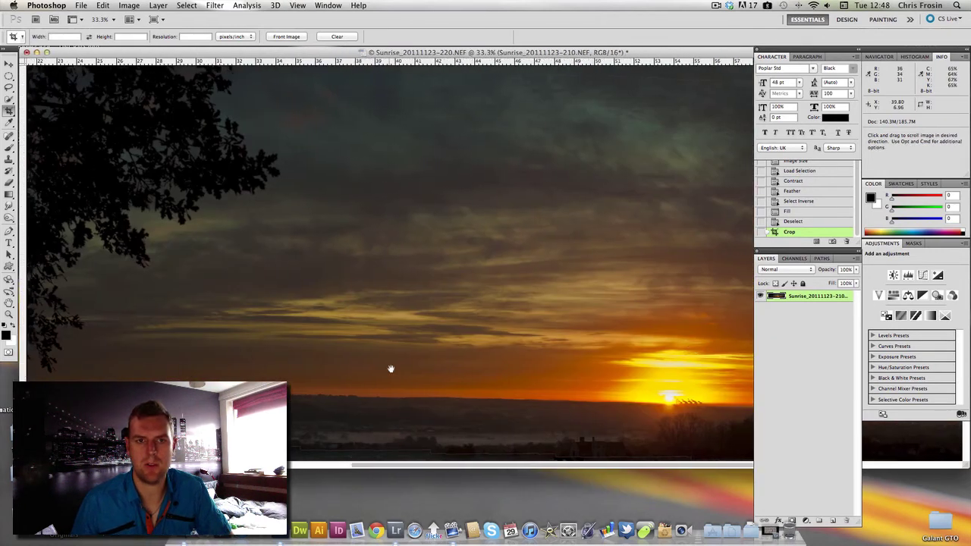
drag(392, 159, 240, 301)
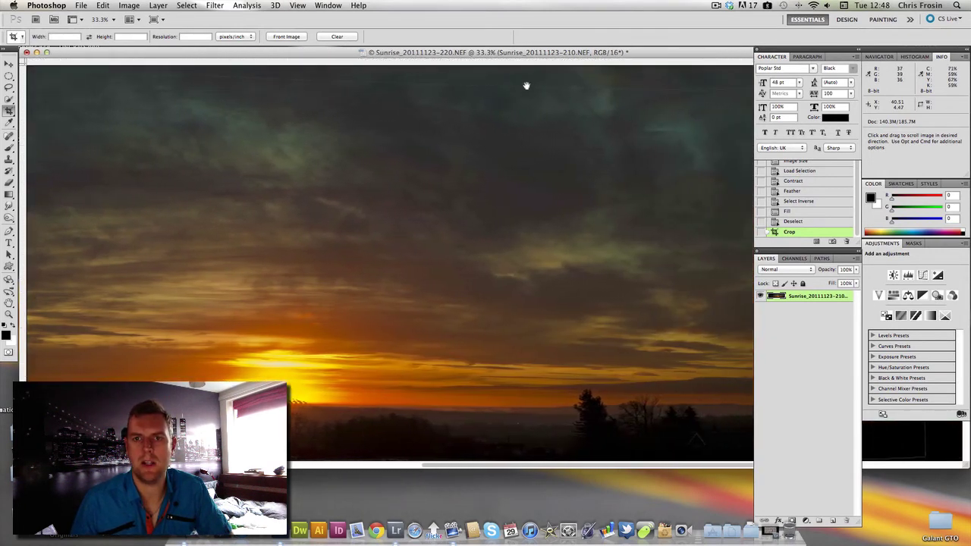
scroll(456, 241, left, 5)
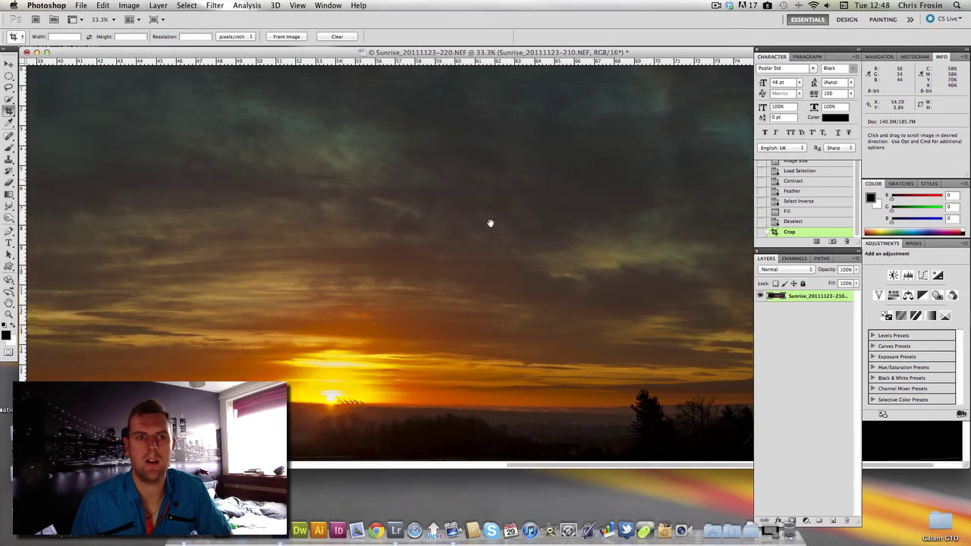
key(j)
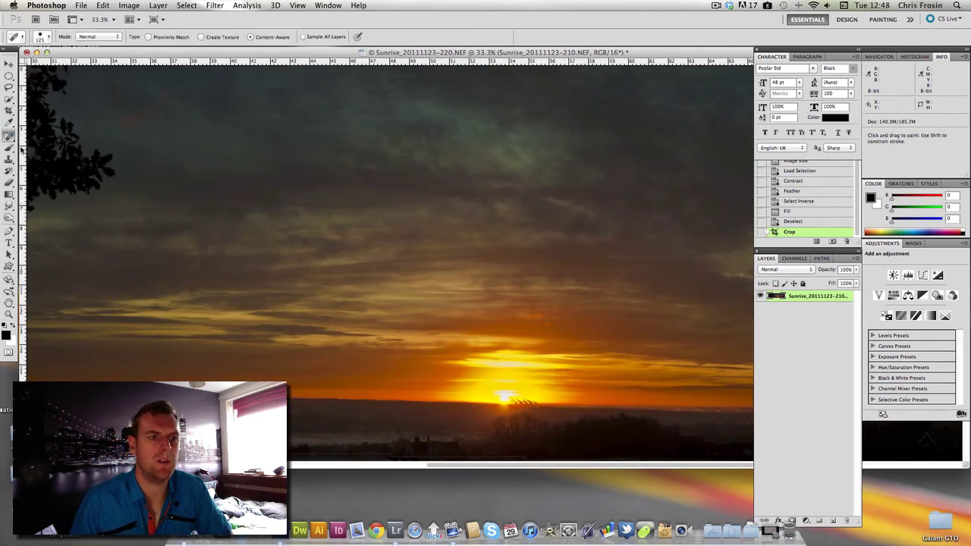
key(bracketleft)
key(bracketleft)
key(bracketleft)
key(bracketleft)
key(bracketleft)
key(bracketleft)
key(bracketleft)
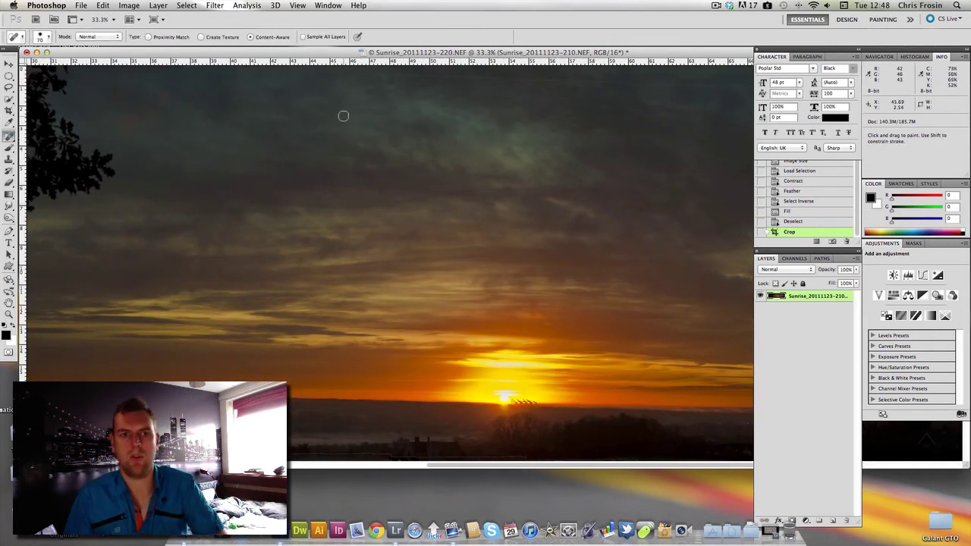
drag(375, 72, 322, 68)
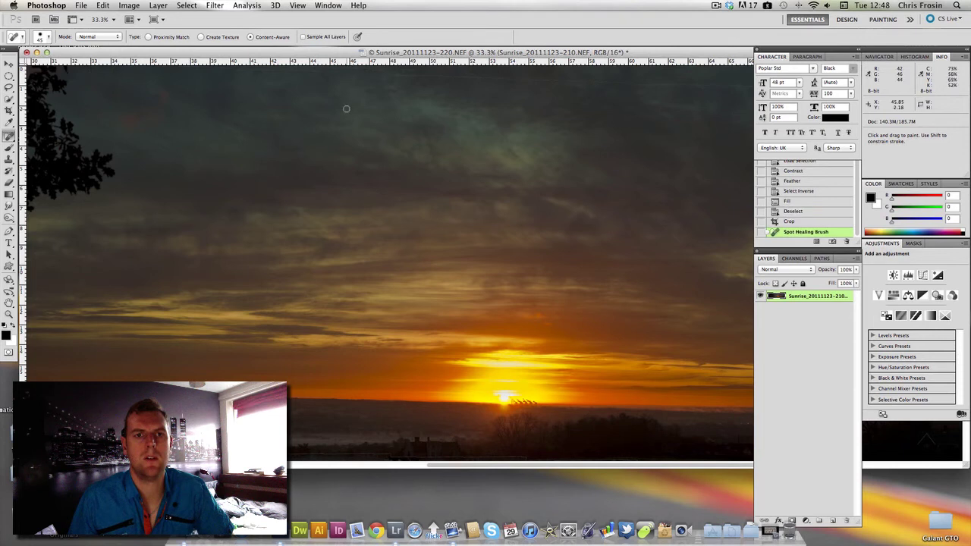
drag(385, 74, 418, 79)
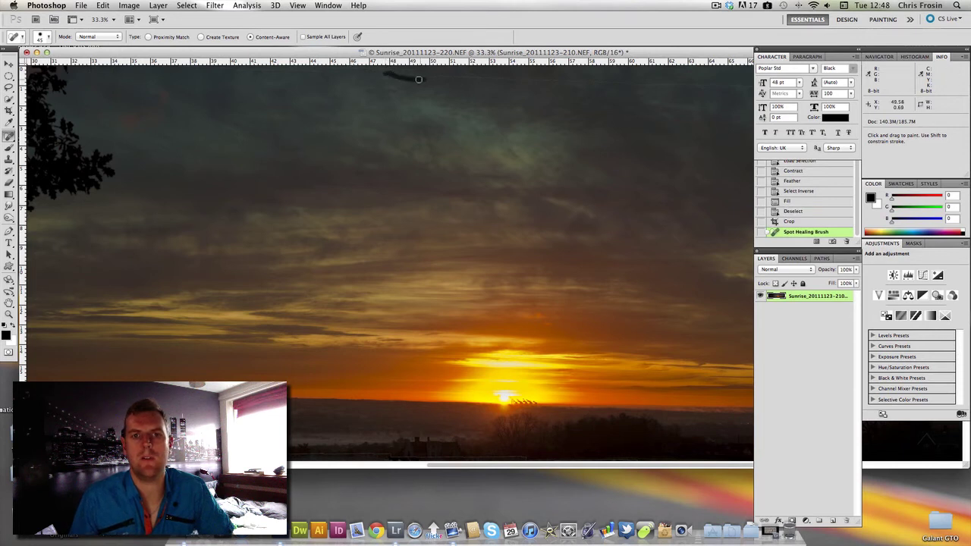
key(super+z)
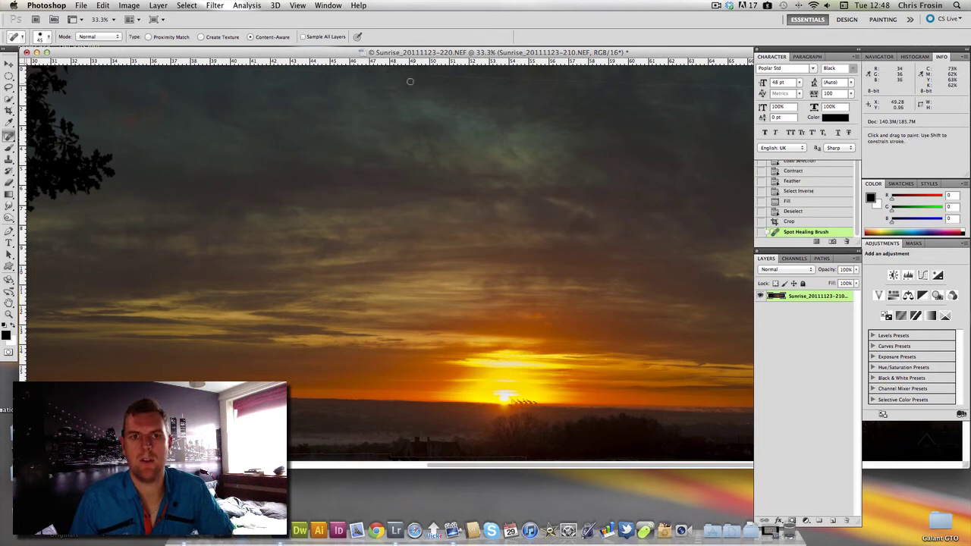
drag(388, 73, 757, 90)
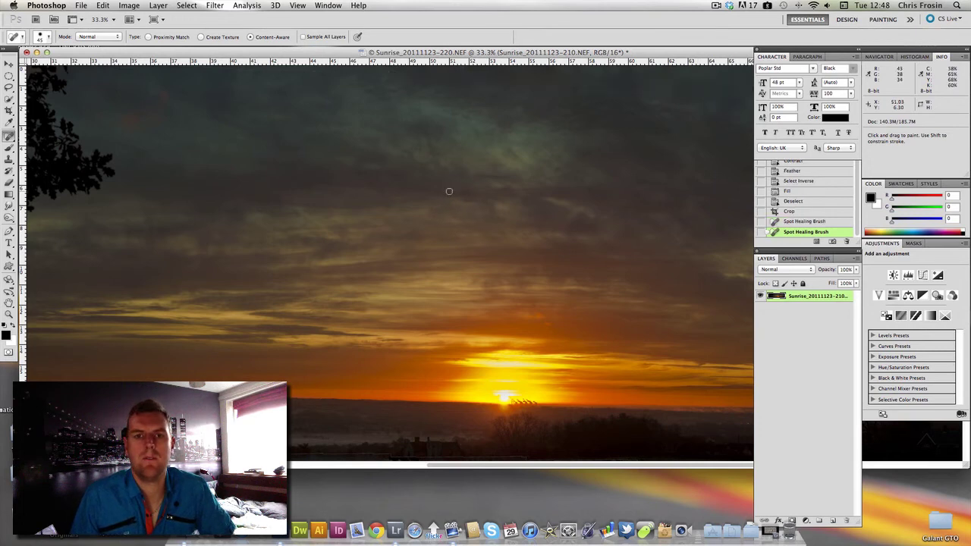
Step: Heal the right-hand sky's top edge, a spot near the tree, and the horizon strip beneath it
key(space)
drag(596, 180, 336, 189)
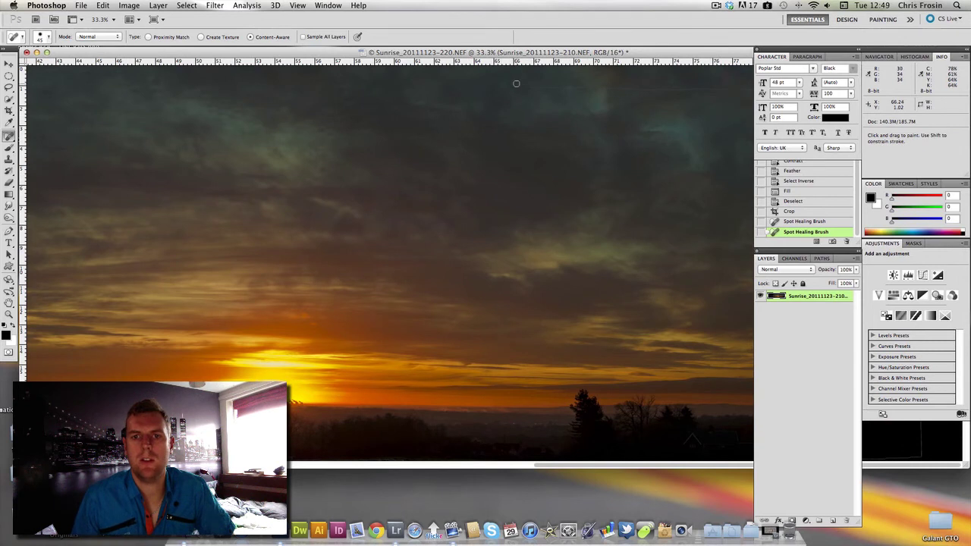
drag(520, 85, 755, 92)
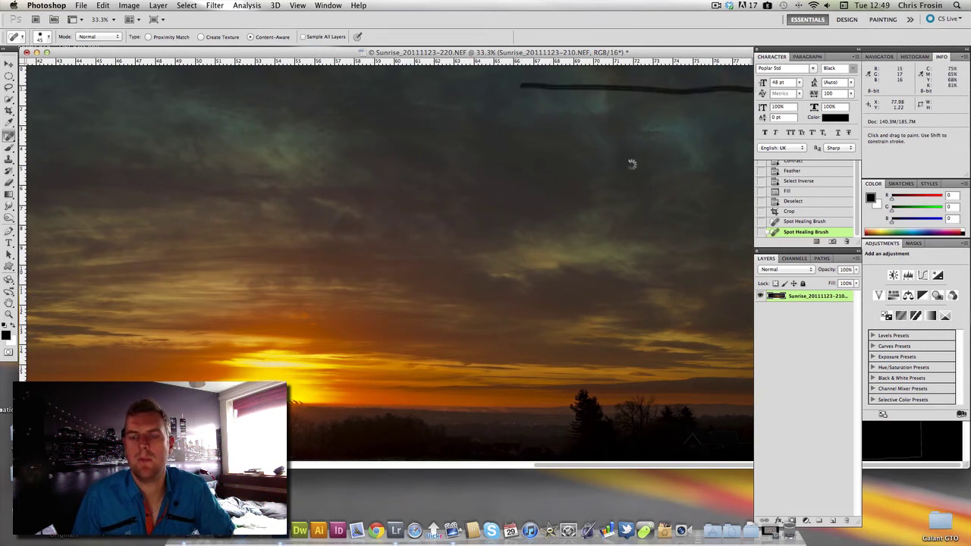
key(space)
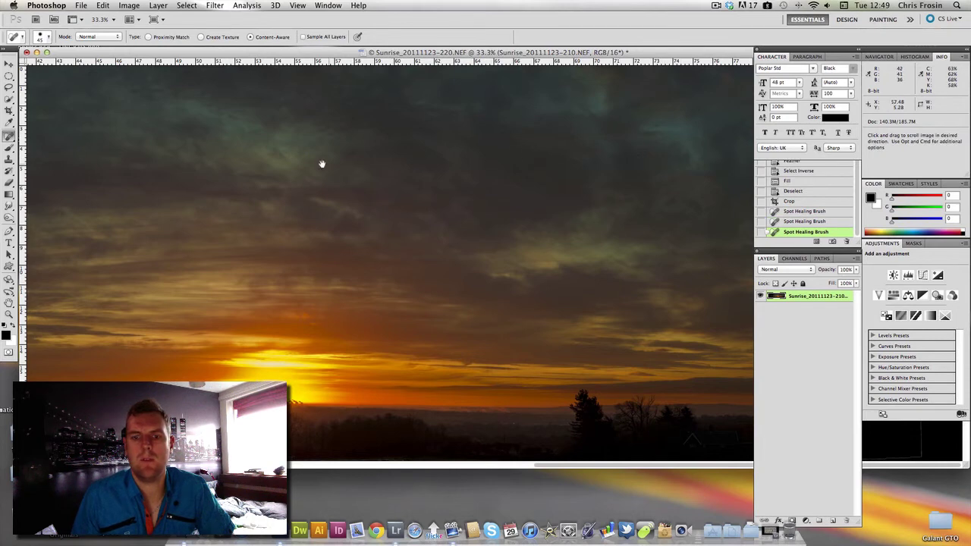
drag(320, 162, 622, 217)
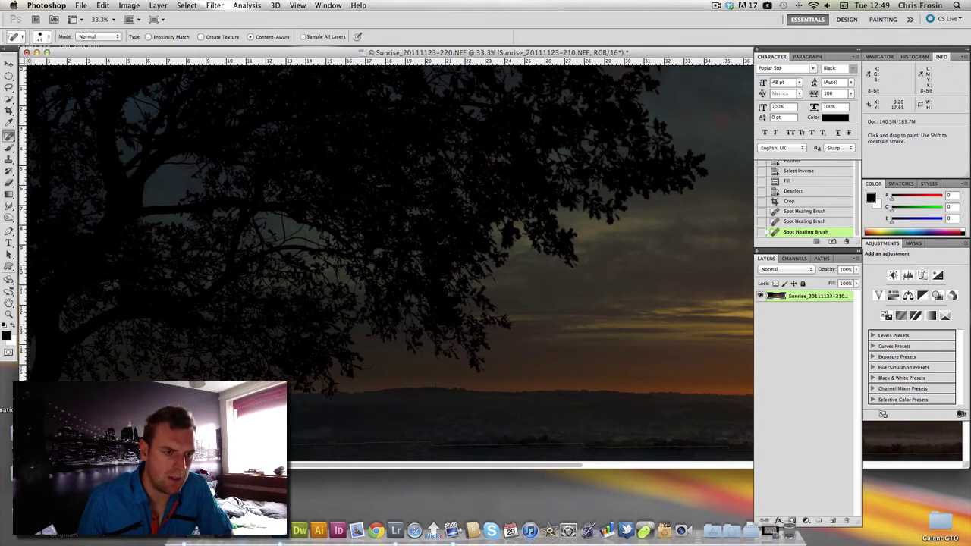
click(98, 424)
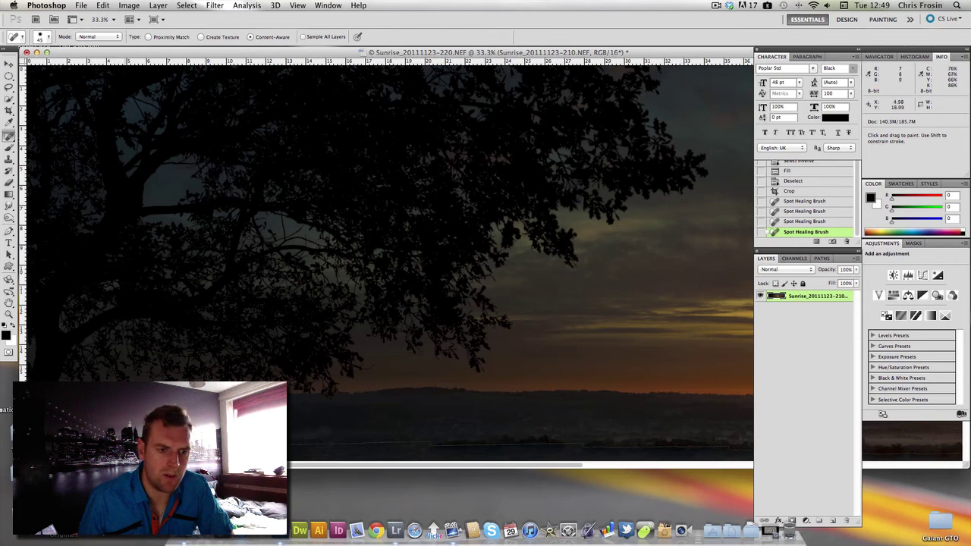
drag(292, 445, 731, 445)
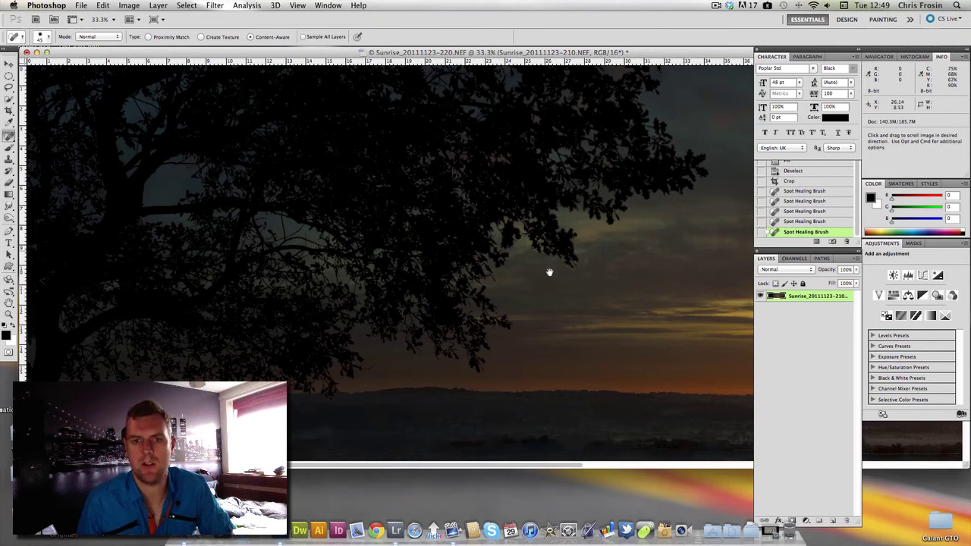
Step: Heal the bright strip along the bottom edge and two blemishes near the sun
drag(549, 271, 290, 341)
scroll(555, 349, right, 5)
scroll(555, 349, left, 4)
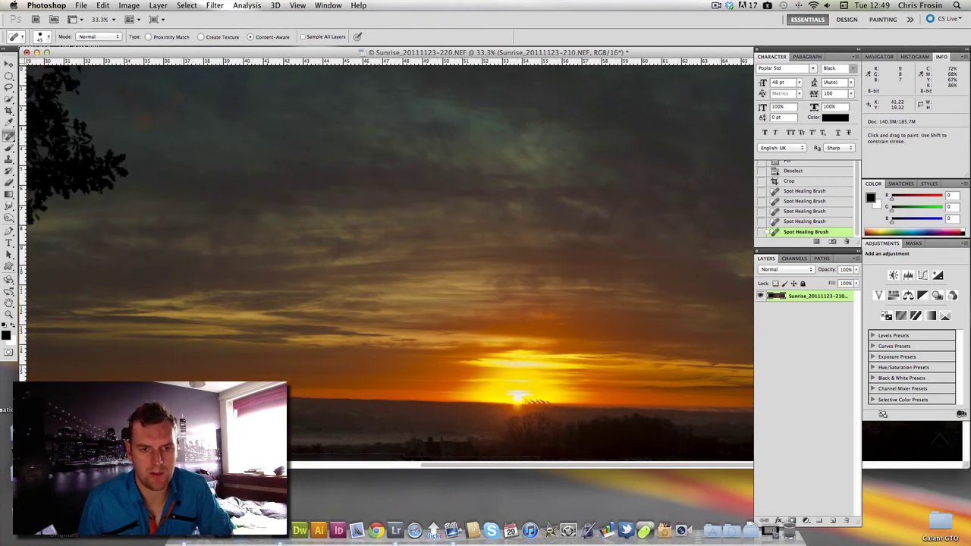
drag(293, 457, 537, 459)
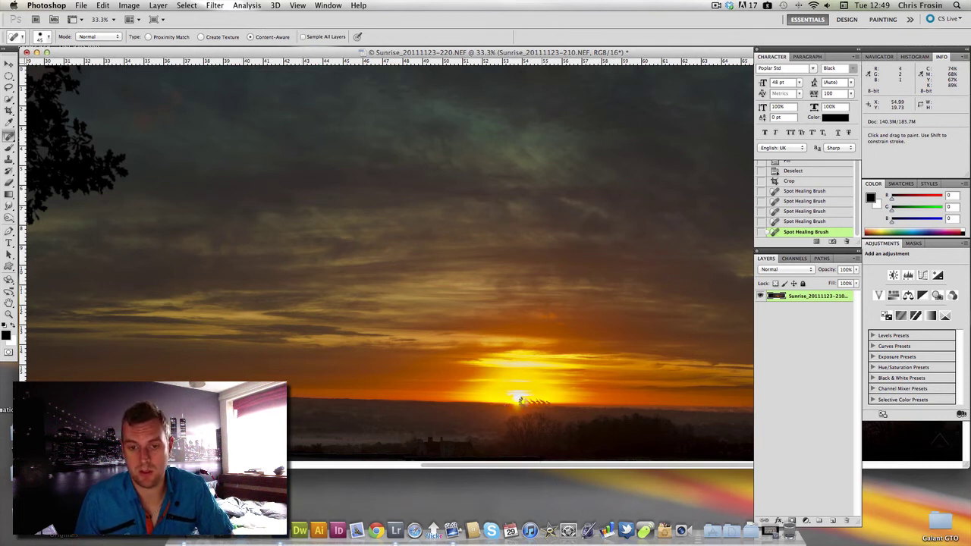
click(520, 400)
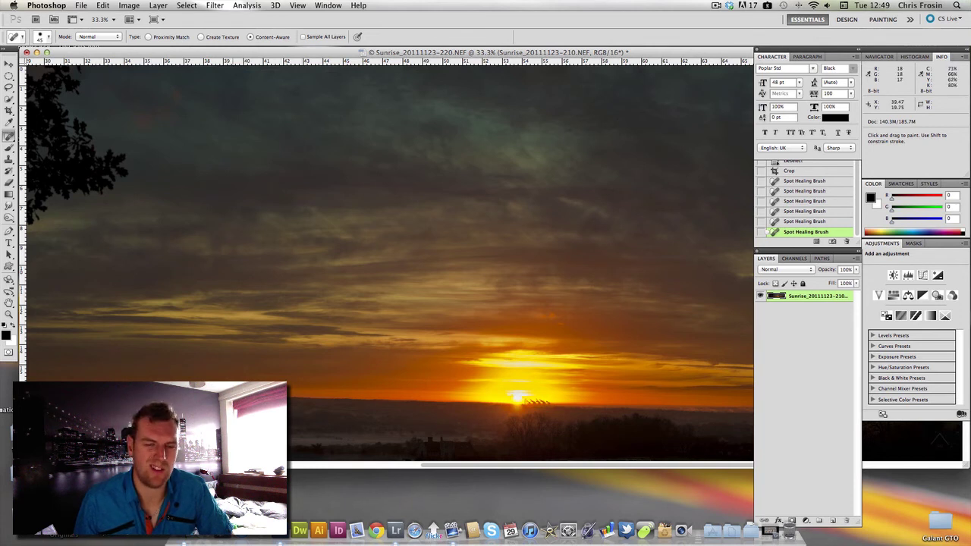
click(515, 399)
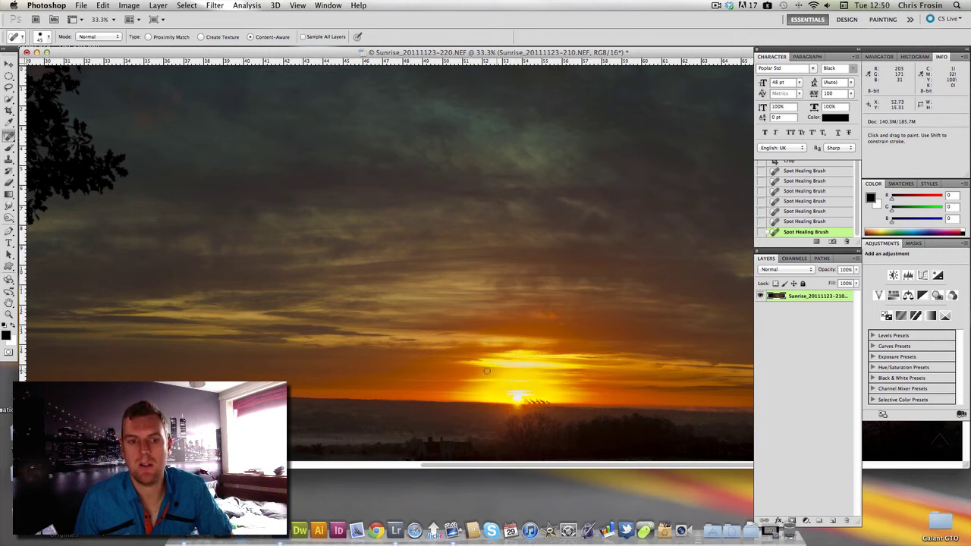
Step: Spot-heal the upper sky blemish and the vertical streak down the right side above the treeline
scroll(483, 350, right, 5)
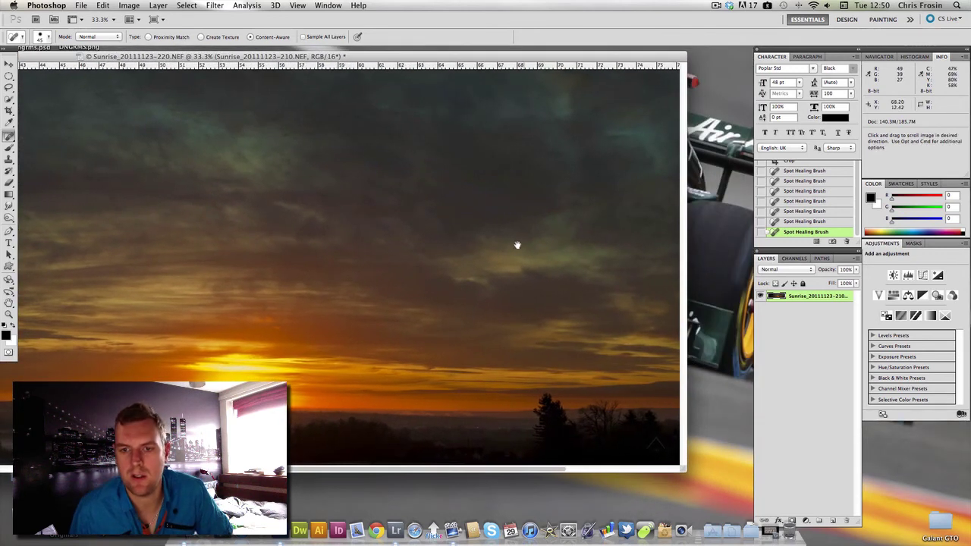
drag(436, 331, 274, 362)
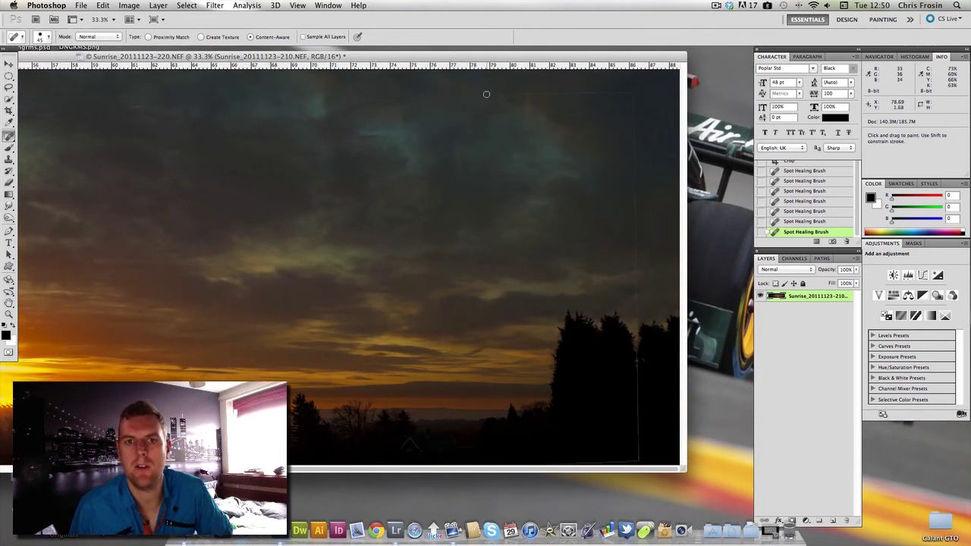
mouse_move(481, 95)
mouse_down()
mouse_move(632, 93)
mouse_move(632, 328)
mouse_up()
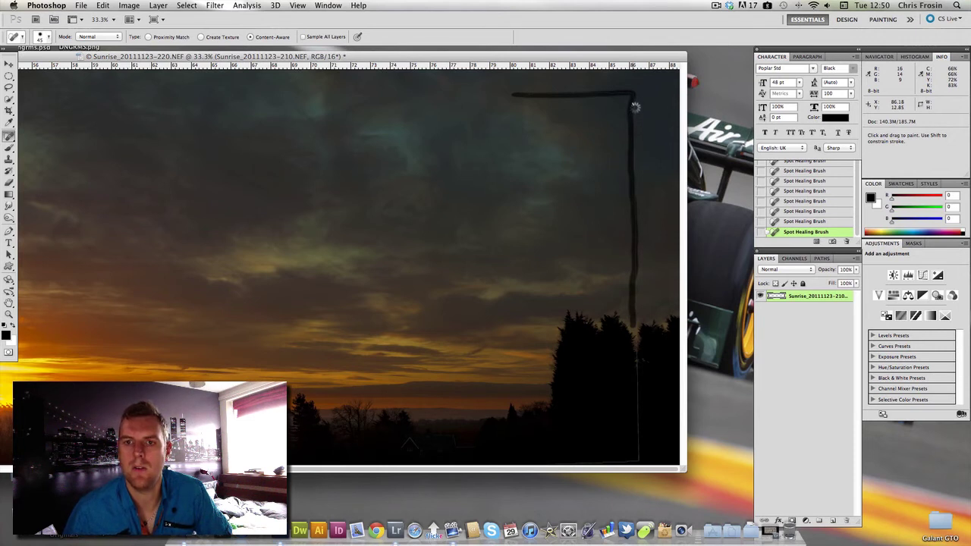
mouse_move(630, 120)
mouse_down()
mouse_move(639, 462)
mouse_move(631, 299)
mouse_up()
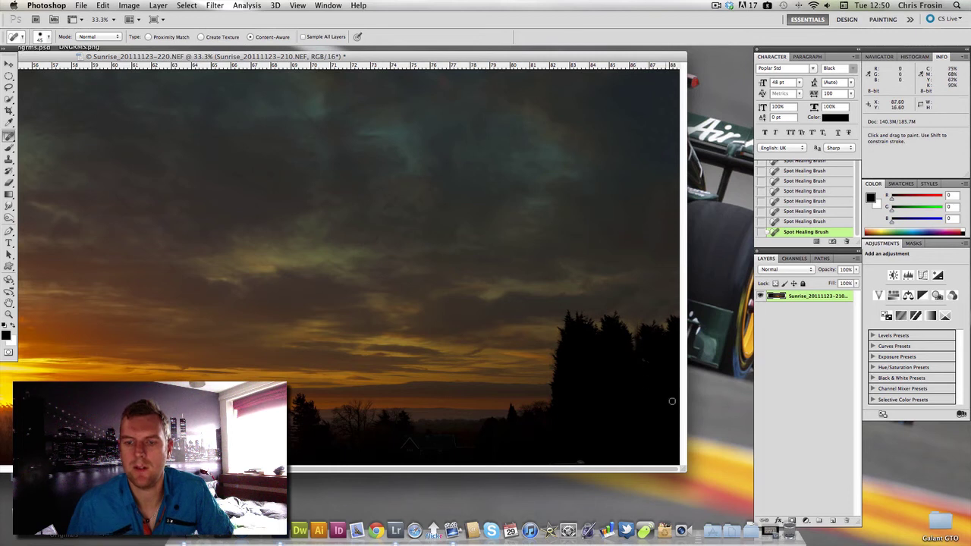
key(space)
drag(437, 416, 488, 378)
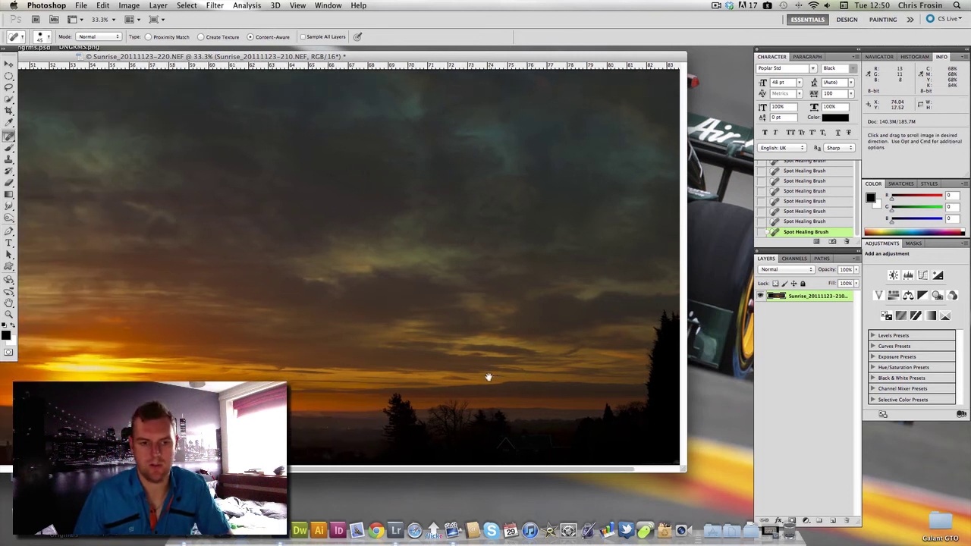
Step: Set up the Brush tool with 0% hardness and a large size of about 135 px
click(10, 147)
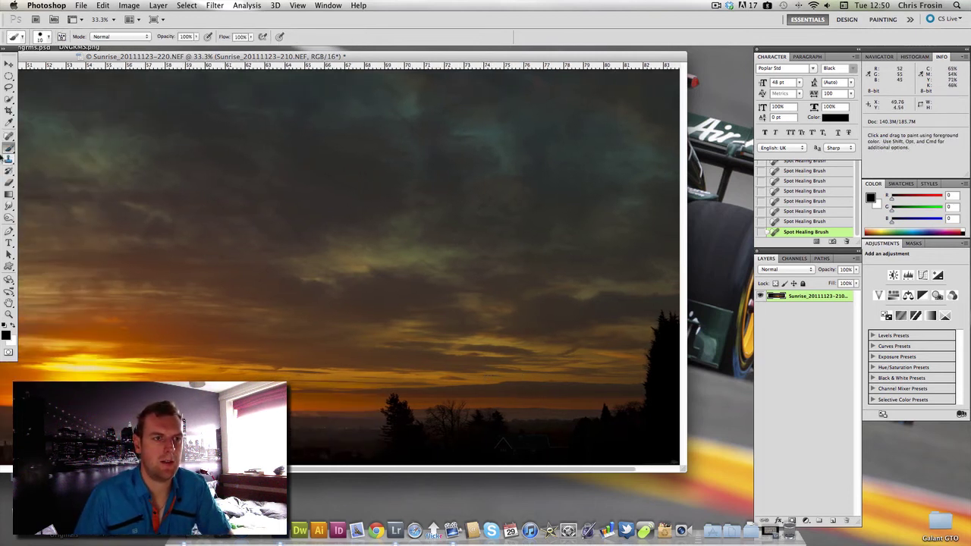
click(49, 40)
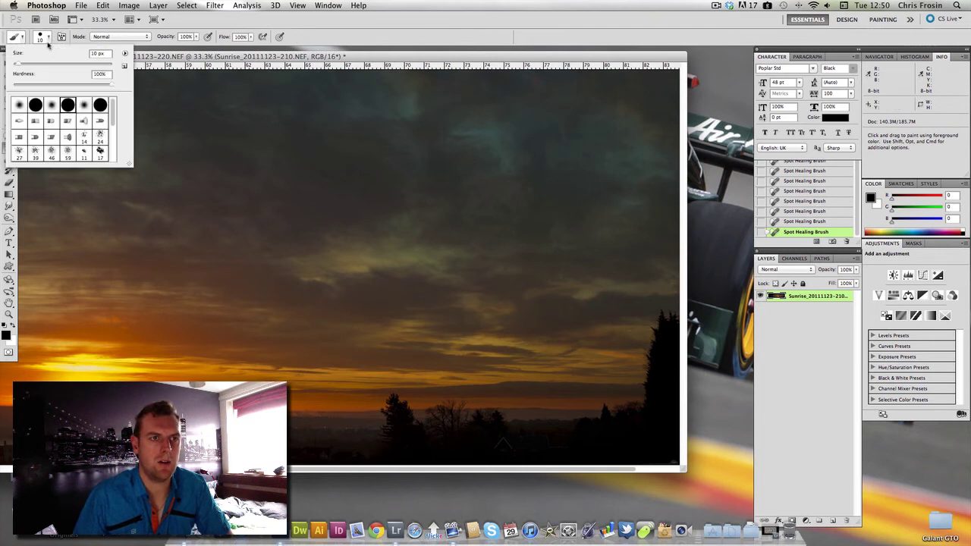
click(48, 39)
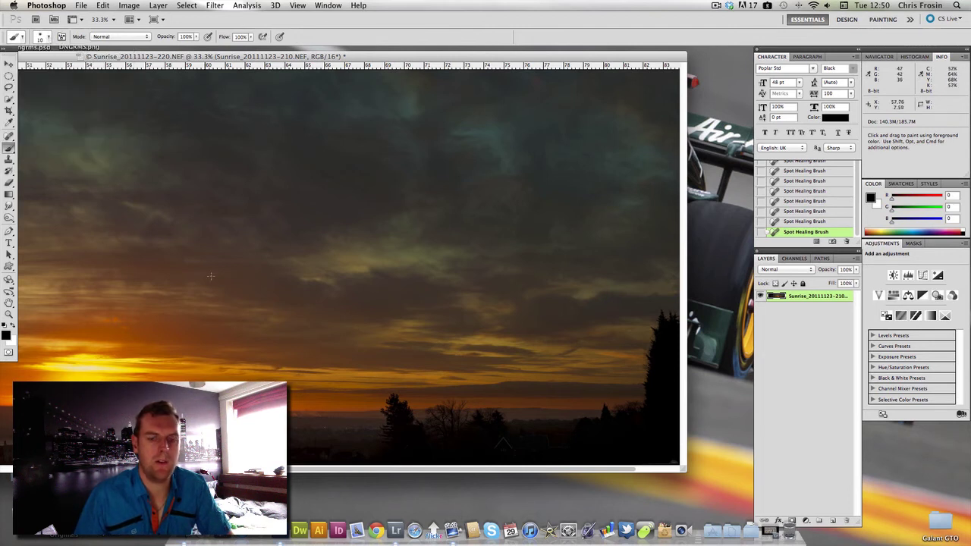
click(47, 38)
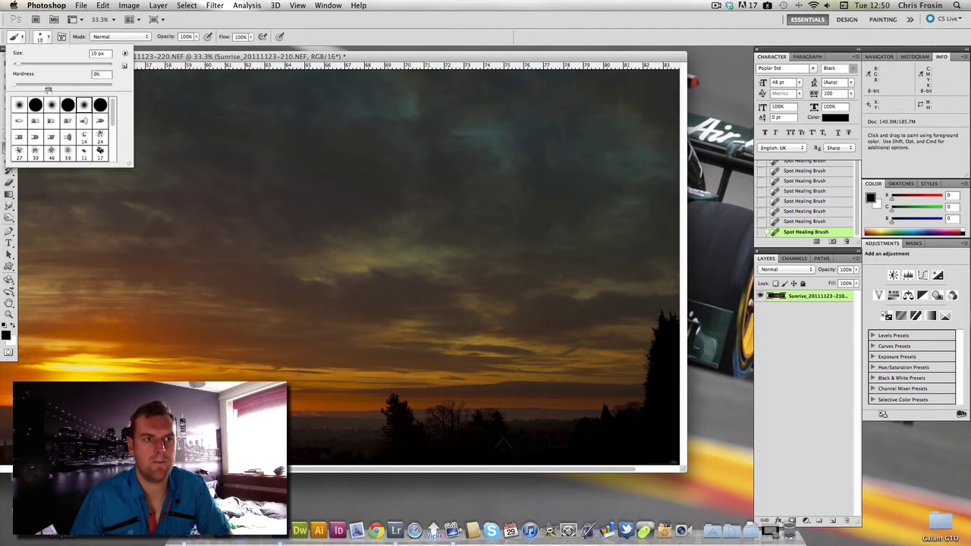
drag(21, 65, 72, 67)
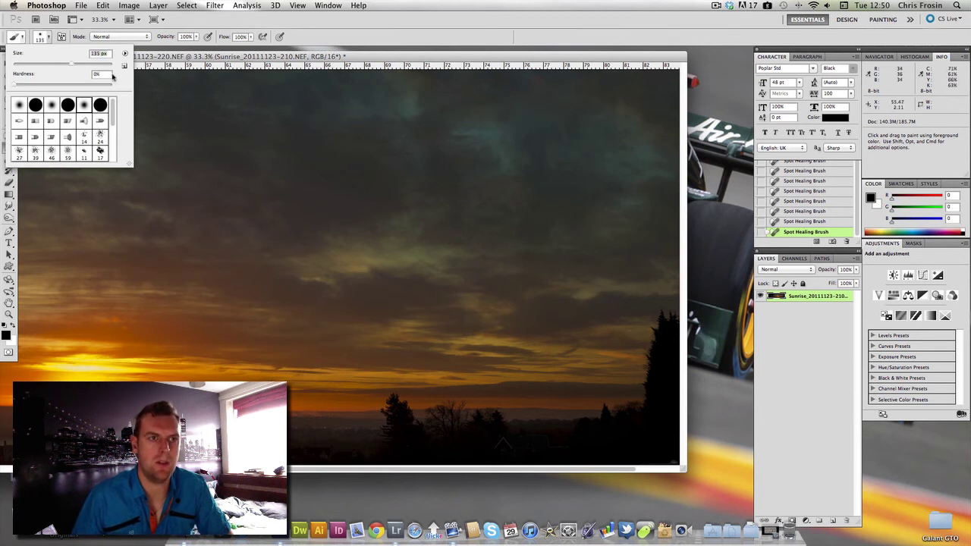
key(Return)
key(bracketright)
key(bracketright)
key(bracketright)
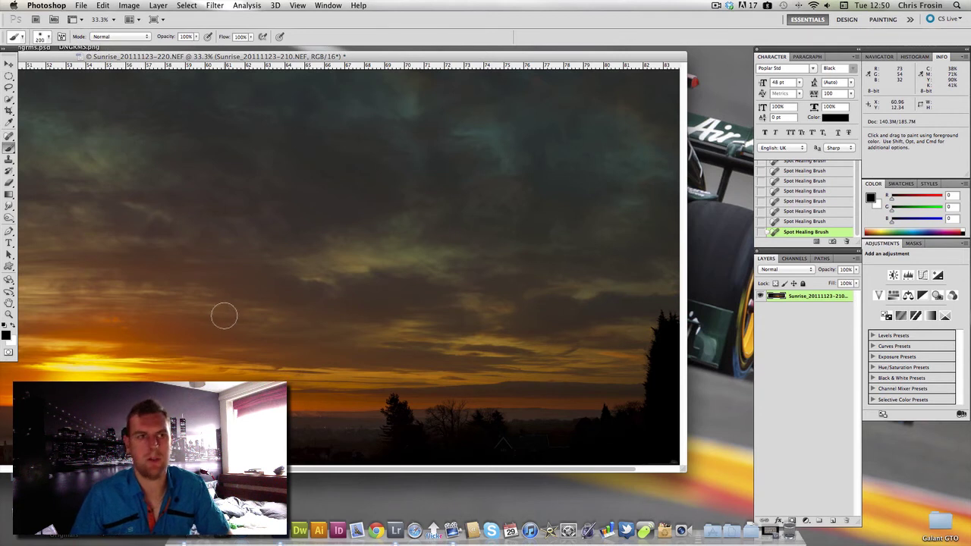
Step: Paint black strokes over the dark foreground trees and bottom foreground
key(space)
drag(546, 397, 456, 369)
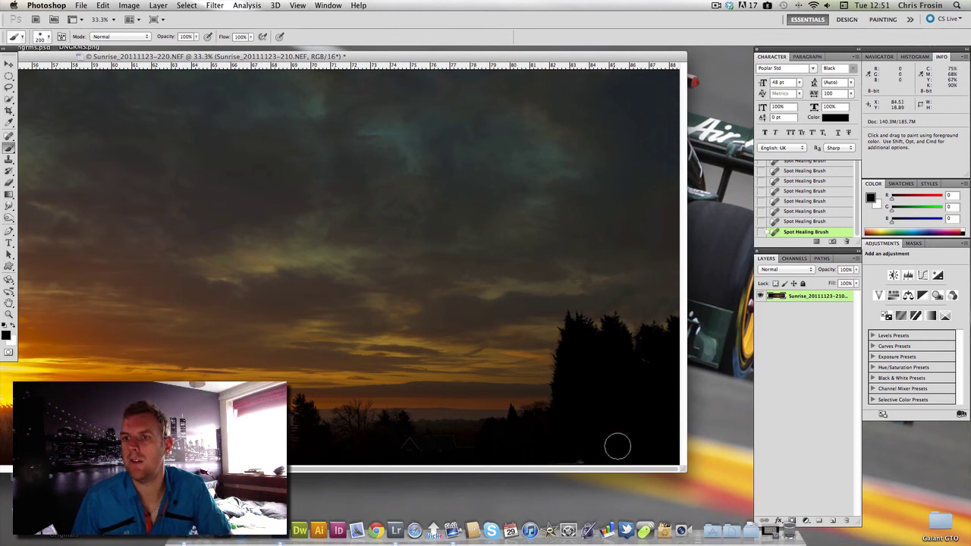
drag(538, 457, 460, 453)
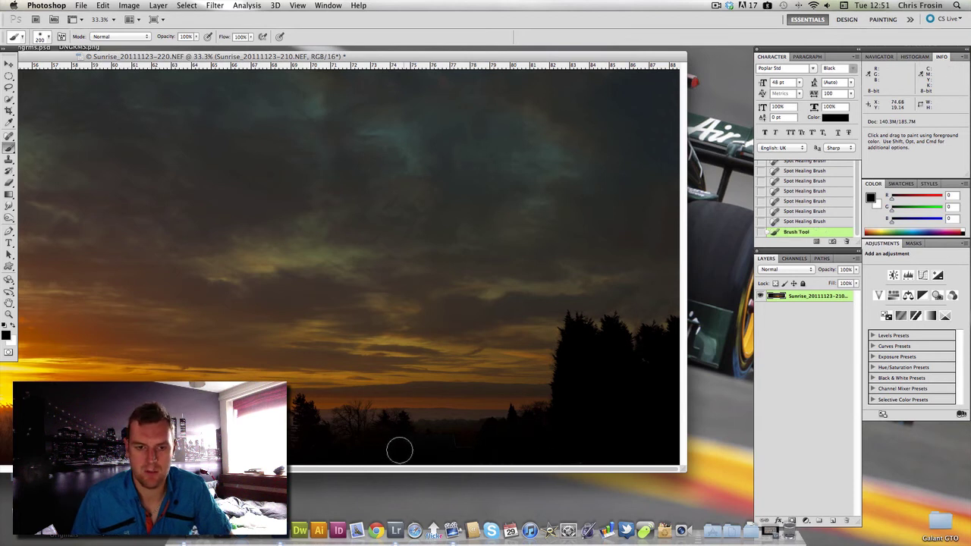
drag(399, 448, 462, 447)
click(462, 447)
mouse_move(358, 459)
mouse_down()
mouse_move(325, 455)
mouse_move(381, 397)
mouse_move(427, 455)
mouse_move(364, 416)
mouse_move(485, 403)
mouse_move(418, 457)
mouse_move(307, 459)
mouse_up()
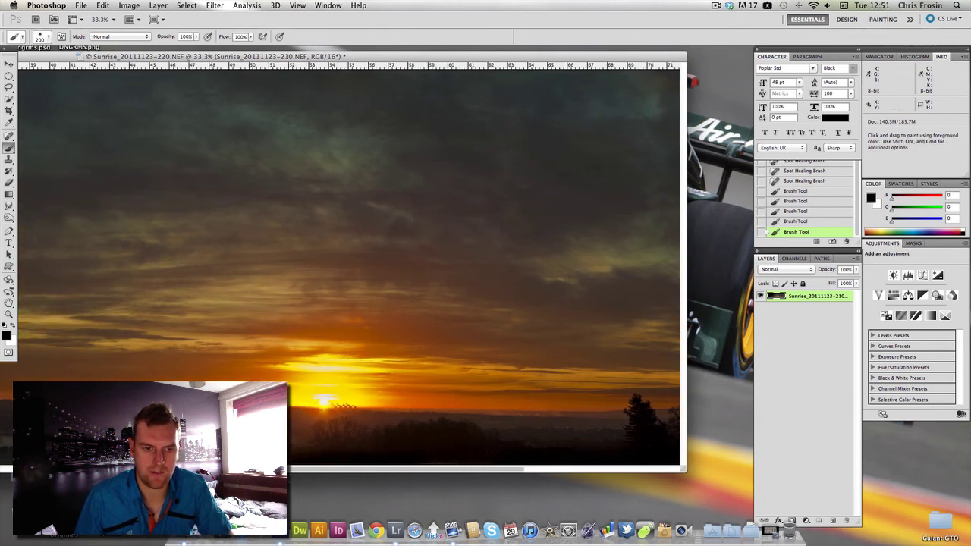
drag(323, 388, 413, 387)
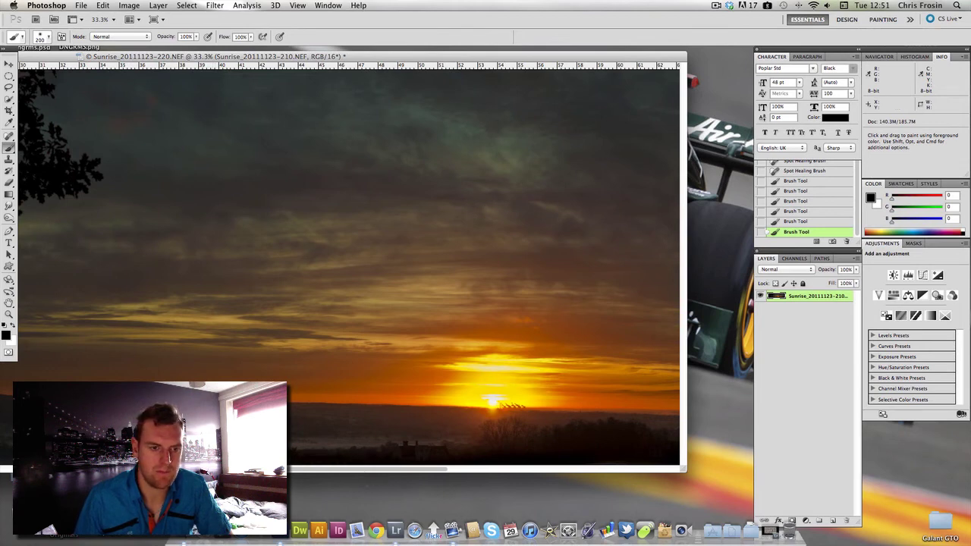
Step: Dab black paint around the large tree at the panorama's right end
scroll(525, 354, left, 10)
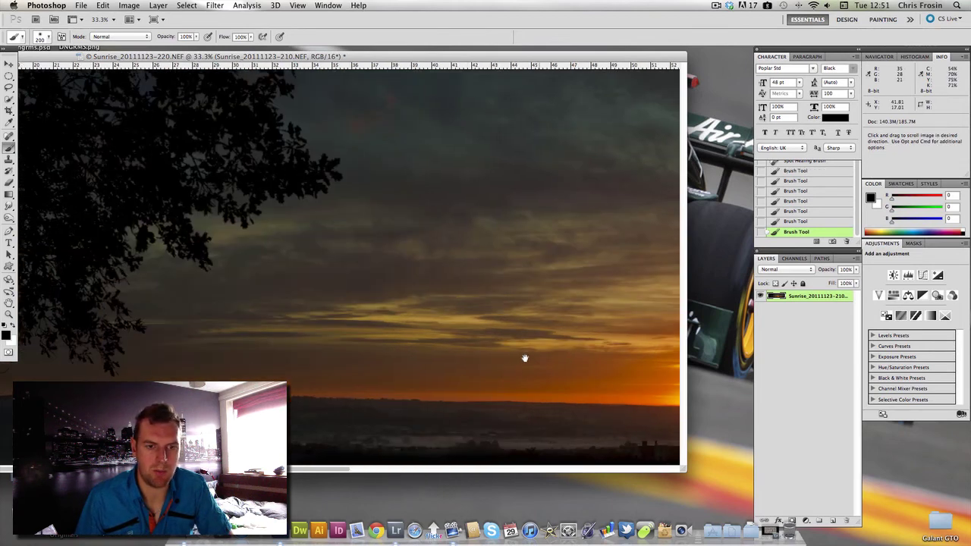
click(362, 470)
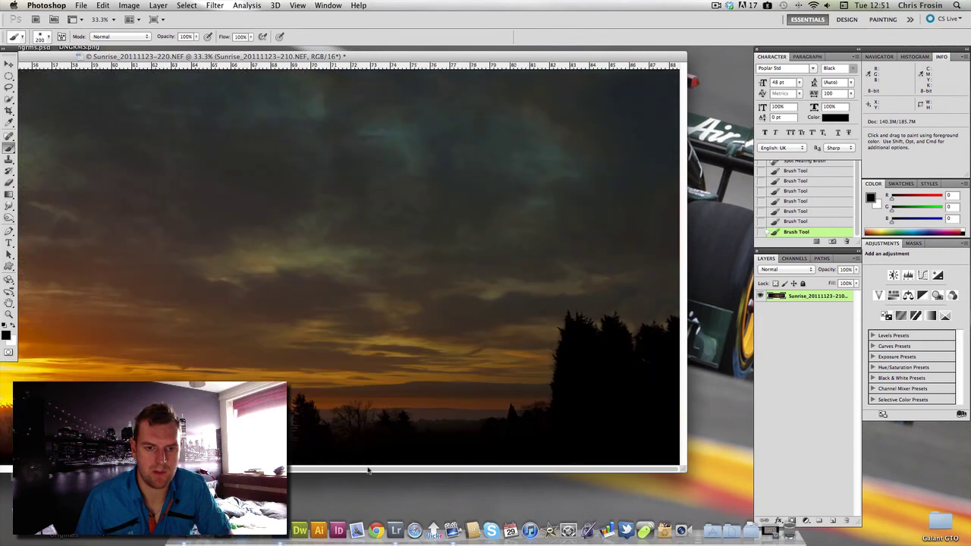
scroll(369, 468, left, 10)
scroll(280, 289, left, 10)
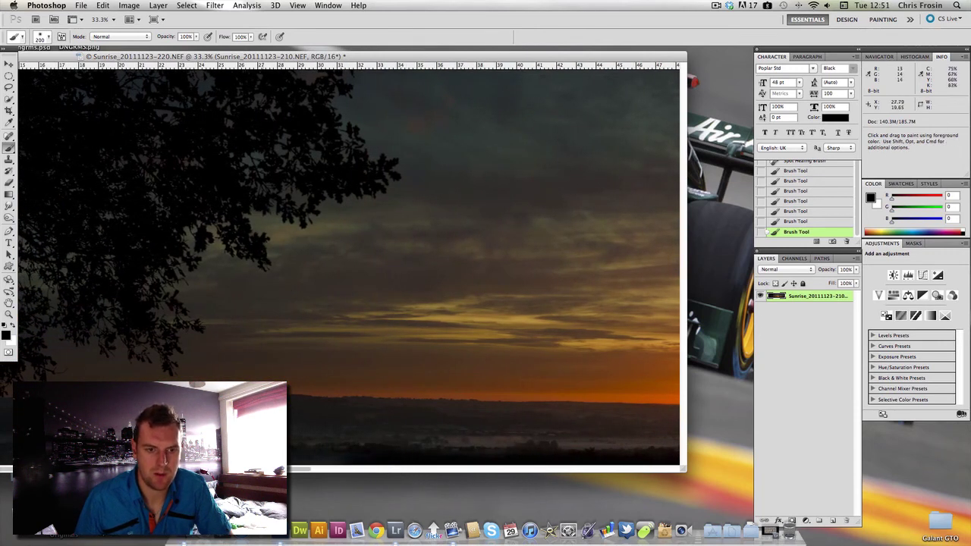
click(347, 463)
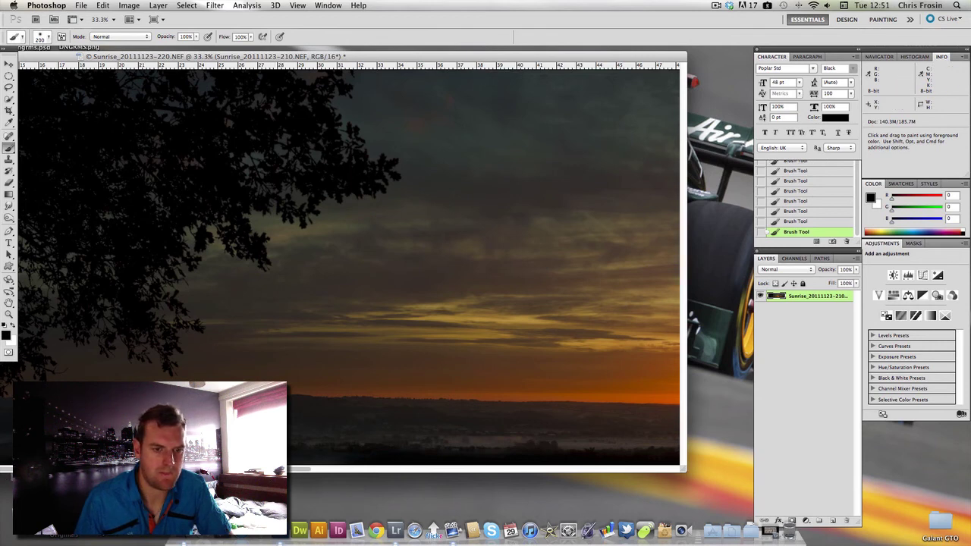
key(space)
drag(393, 432, 440, 357)
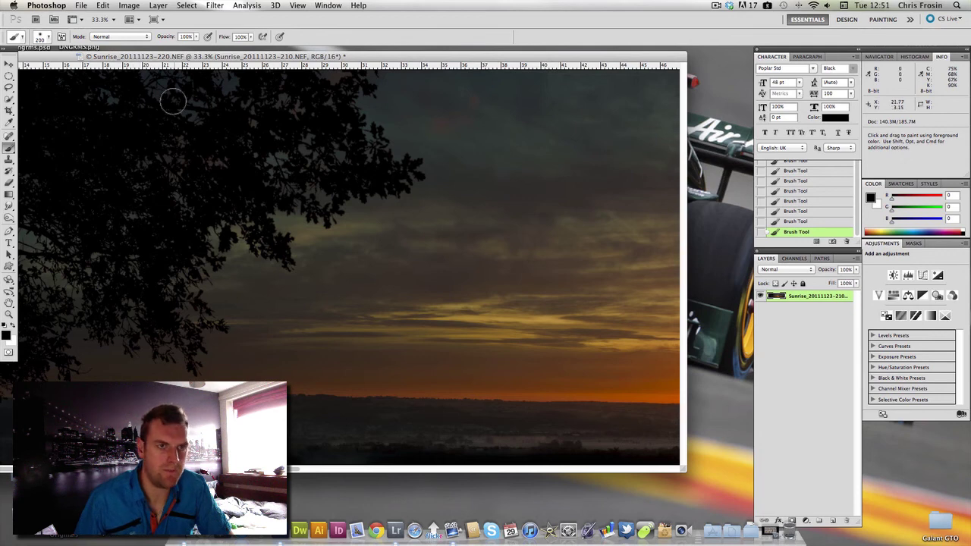
Step: Lower the brush opacity to 35% and enlarge the brush to 200 px
drag(138, 58, 428, 58)
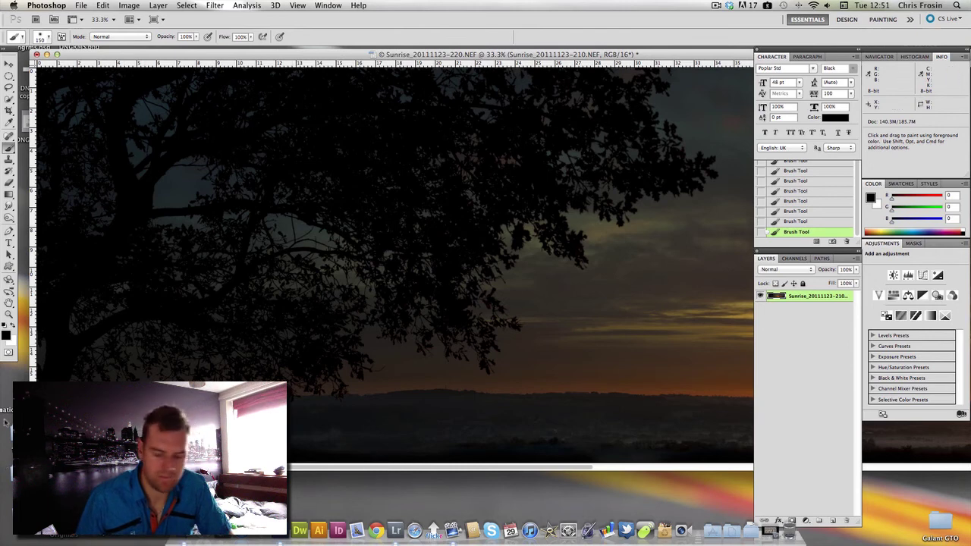
drag(167, 38, 145, 37)
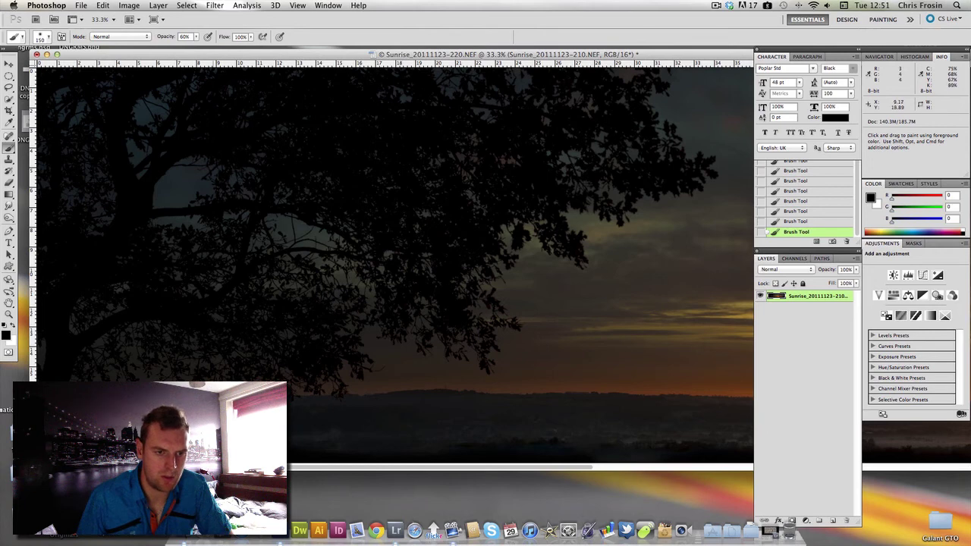
drag(167, 37, 152, 38)
key(bracketright)
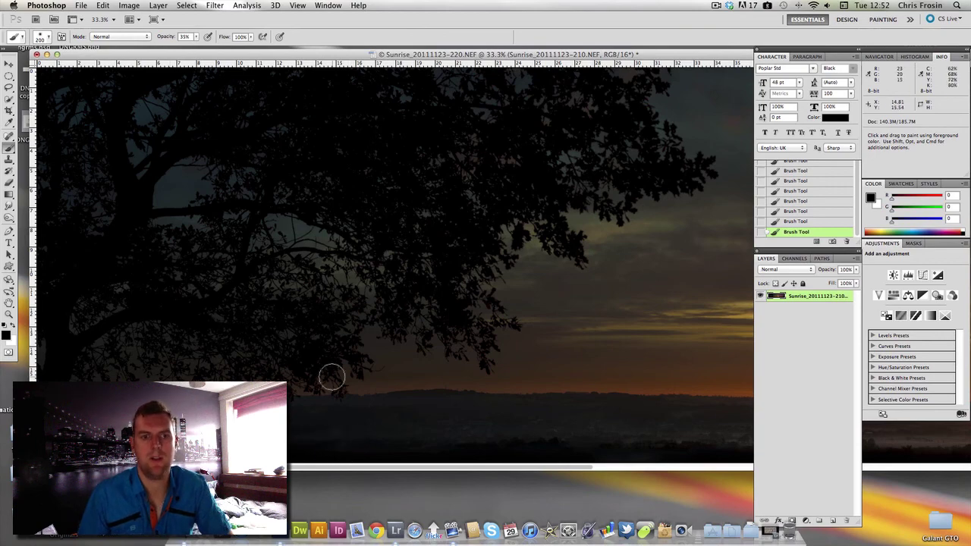
Step: Zoom the panorama to 12.5% and drag the window corner larger to fit it
key(super+minus)
key(super+minus)
key(super+minus)
key(super+minus)
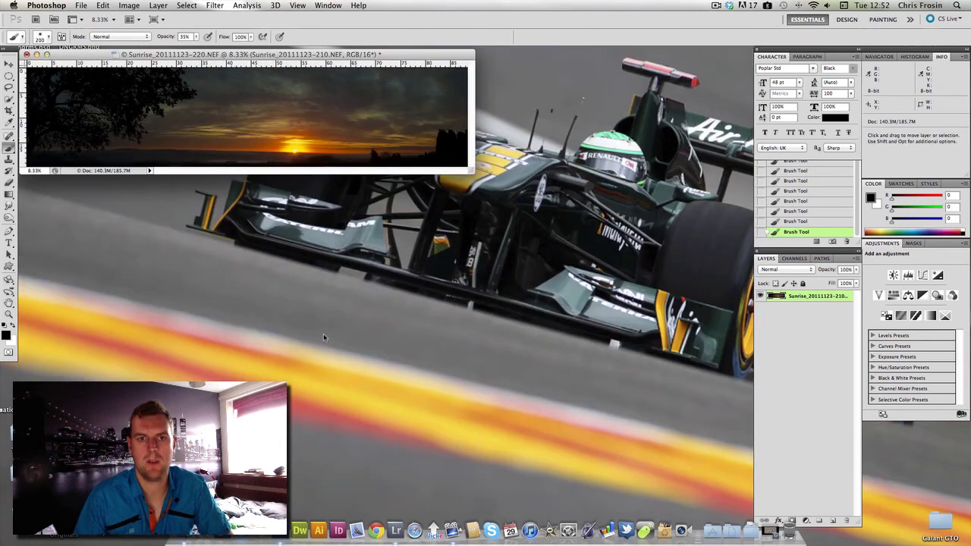
key(super+plus)
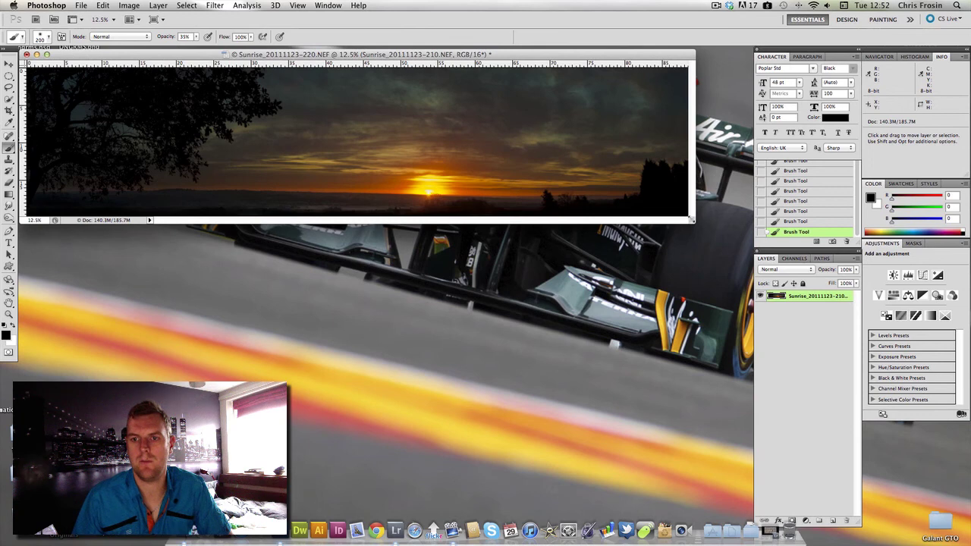
drag(691, 219, 715, 349)
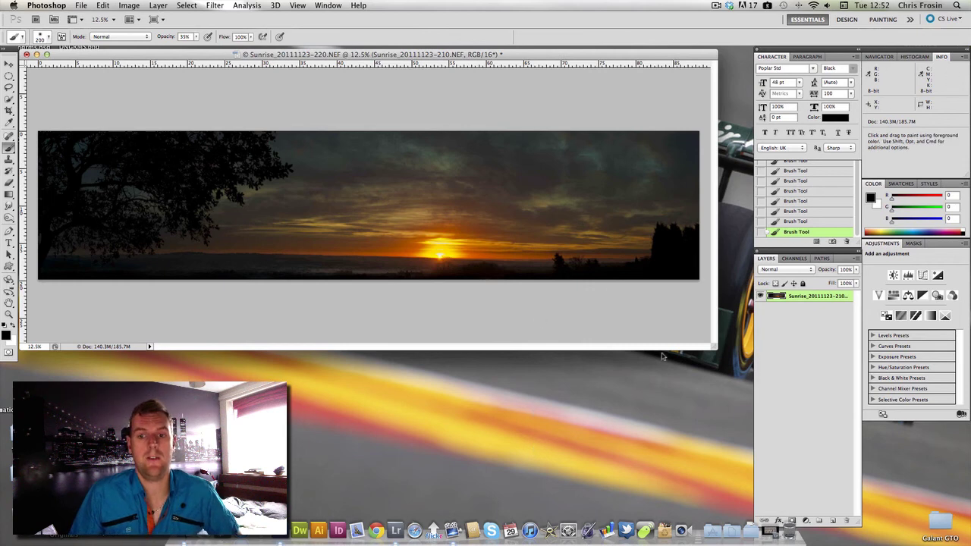
drag(717, 348, 727, 374)
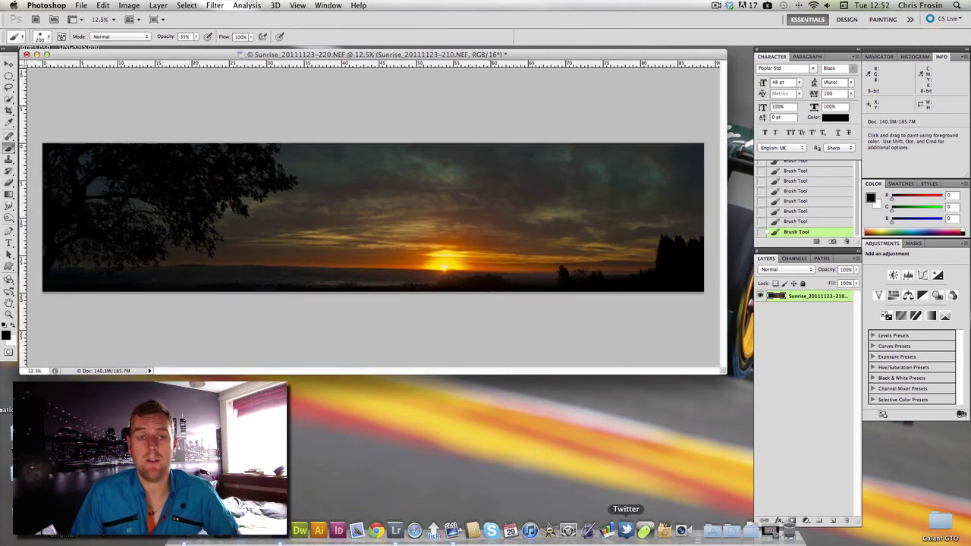